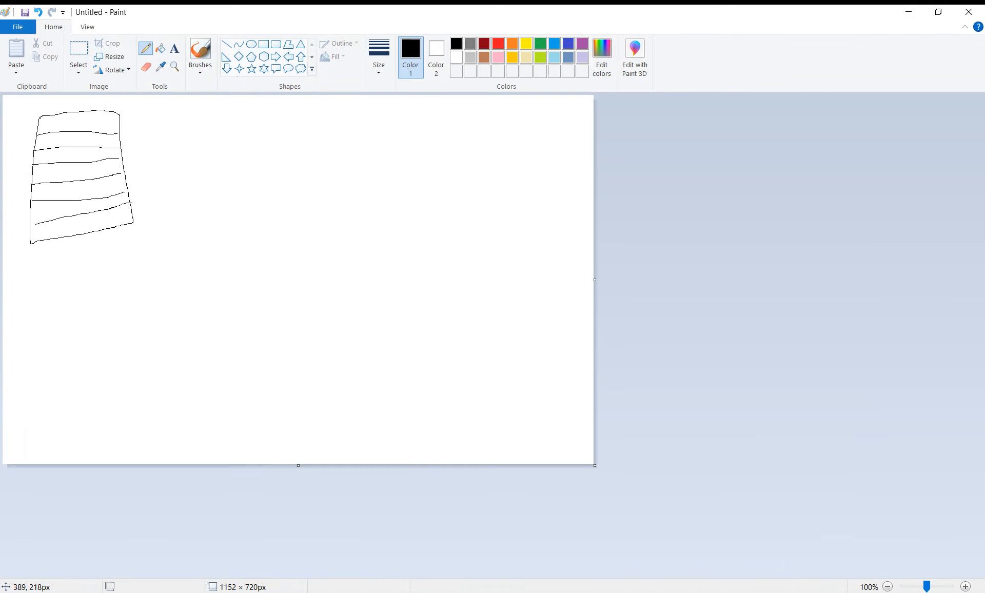
Draw a horizontal dividing line across the hand-drawn box in Paint.
left_click_drag(56, 163, 90, 161)
left_click(174, 48)
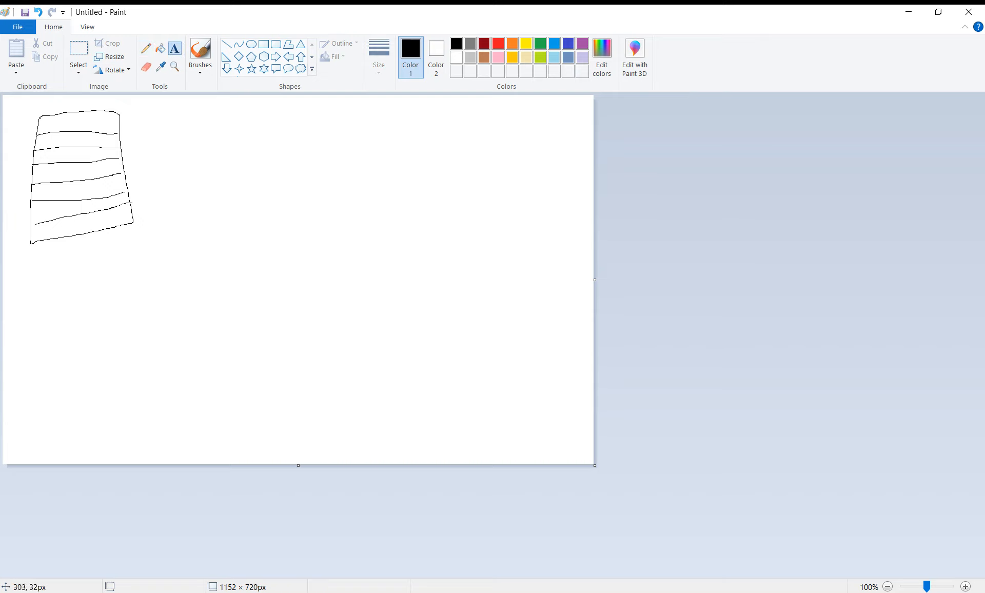
left_click(143, 125)
type("ds")
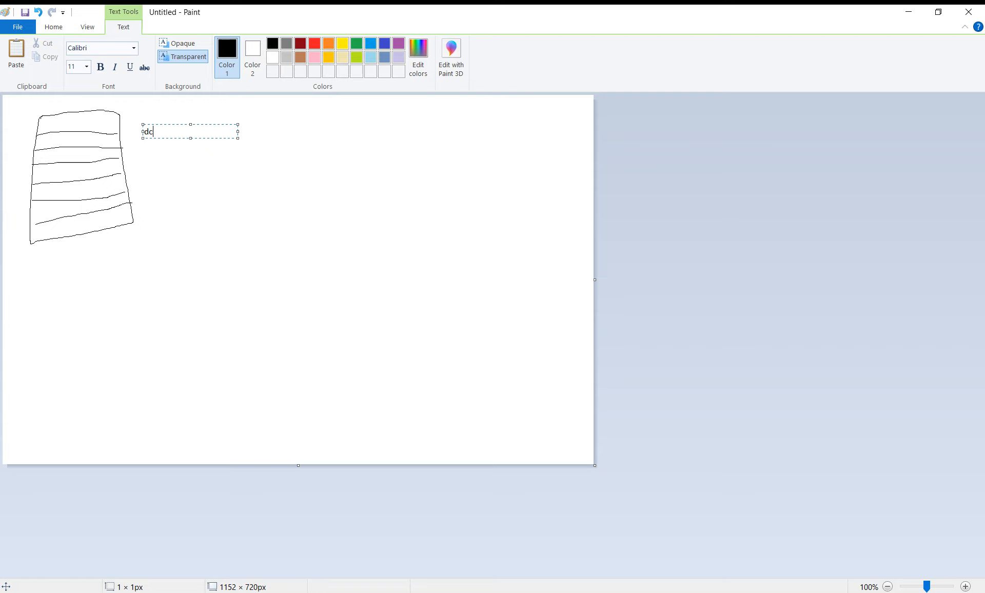
key("BackSpace")
key("BackSpace")
type("DS")
key("BackSpace")
type("C SERVER 2022")
key("Return")
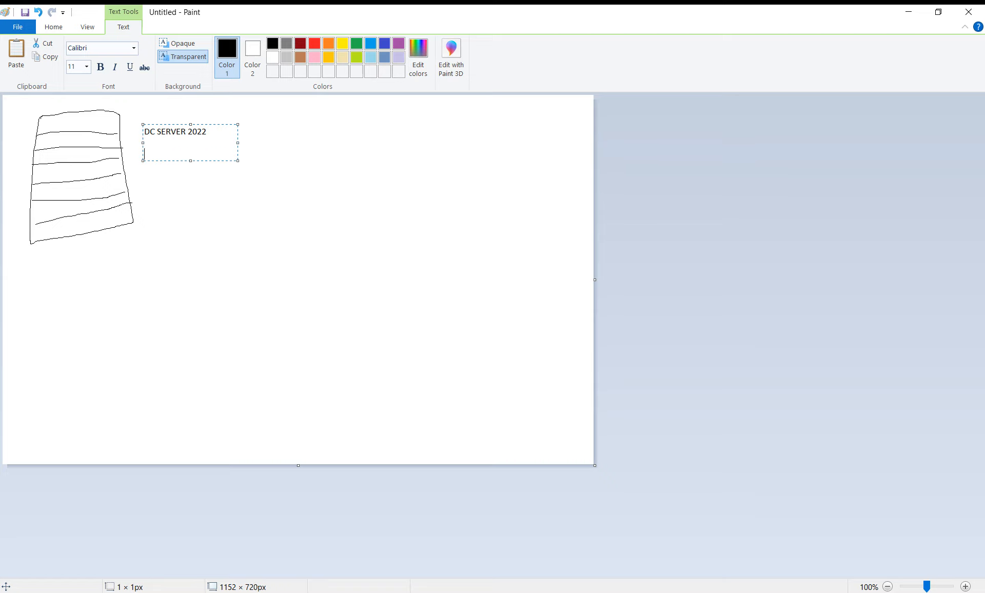
type("AZ")
key("BackSpace")
type("zstream.local")
key("Return")
key("Return")
type("10.10.10.1")
key("Return")
type("10.10.10.1")
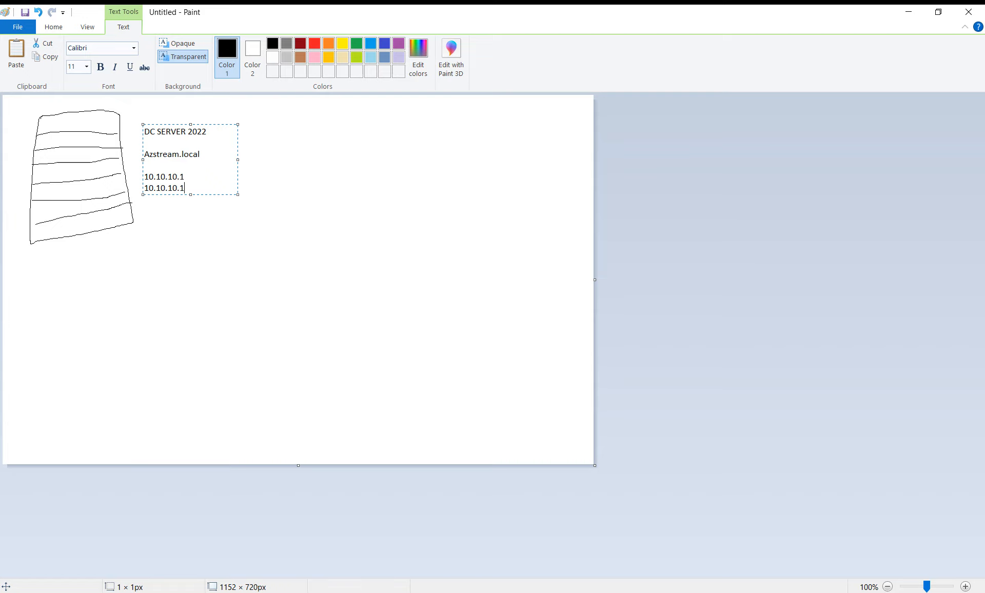
key("Up")
key("BackSpace")
type("200")
key("BackSpace")
key("BackSpace")
type("0.10.200")
left_click(53, 28)
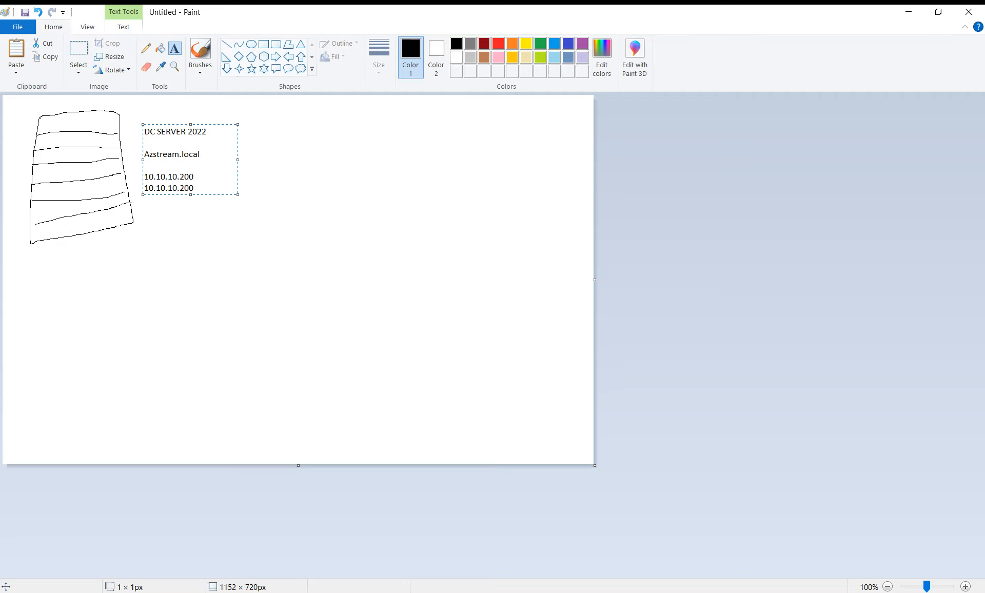
Undo the bottom stroke of the server stack and redraw it with the Pencil.
key("Escape")
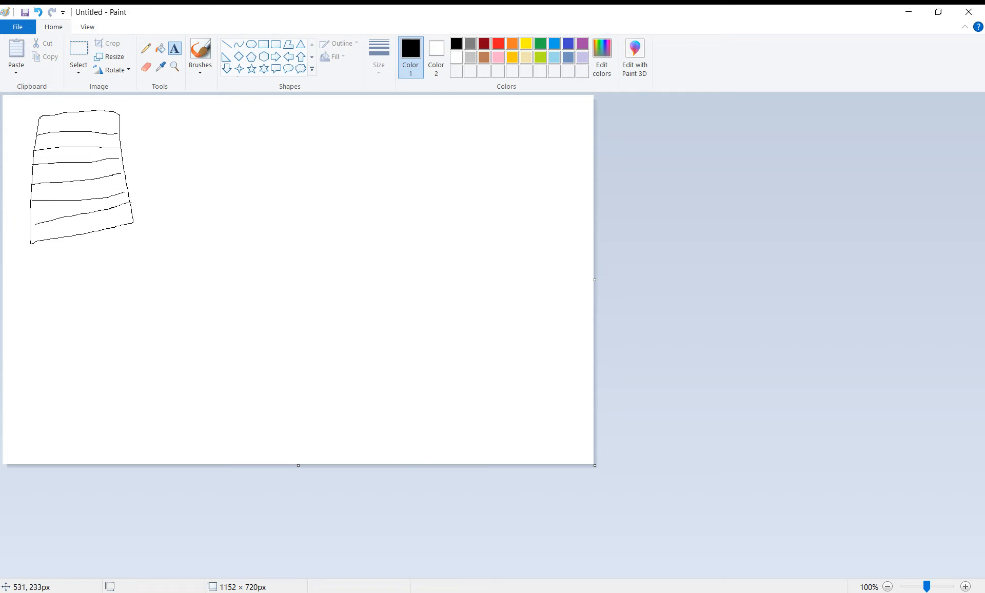
key("ctrl+z")
left_click(146, 48)
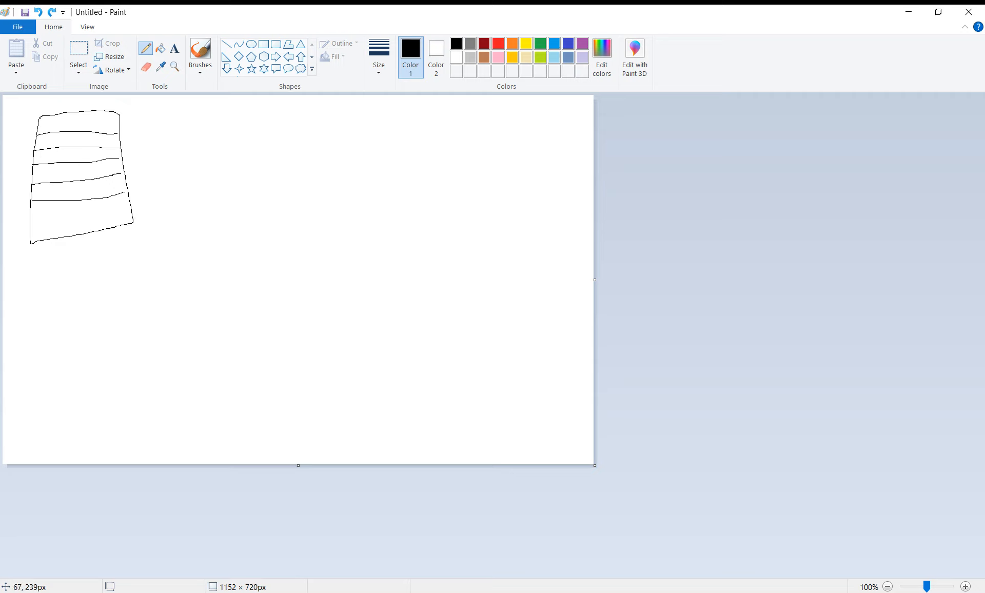
left_click_drag(36, 217, 120, 205)
Label the stack 'Azstream.local' with 10.20.30.100 on two lines below it.
left_click(174, 49)
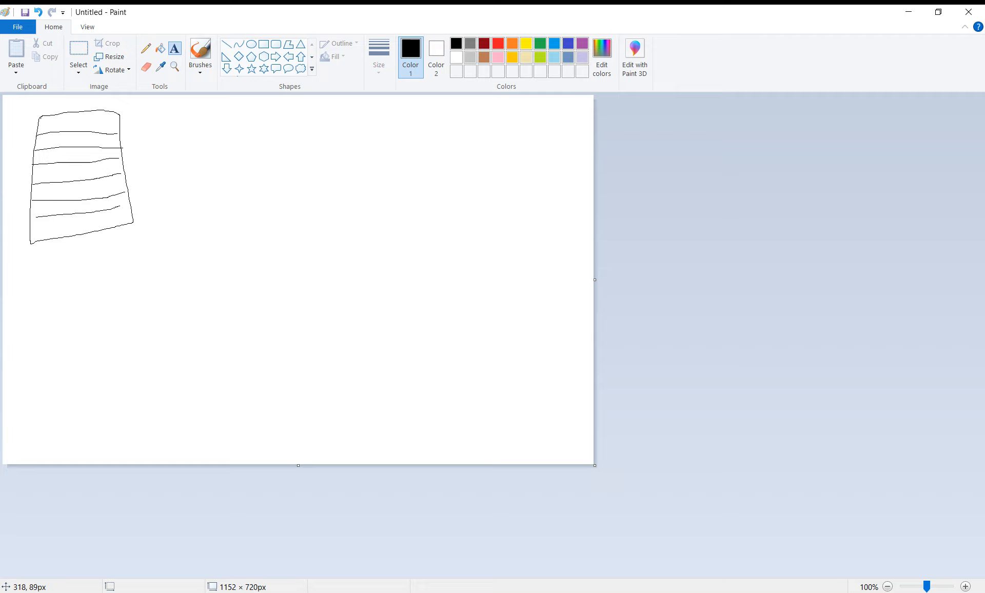
left_click(166, 131)
type("Az")
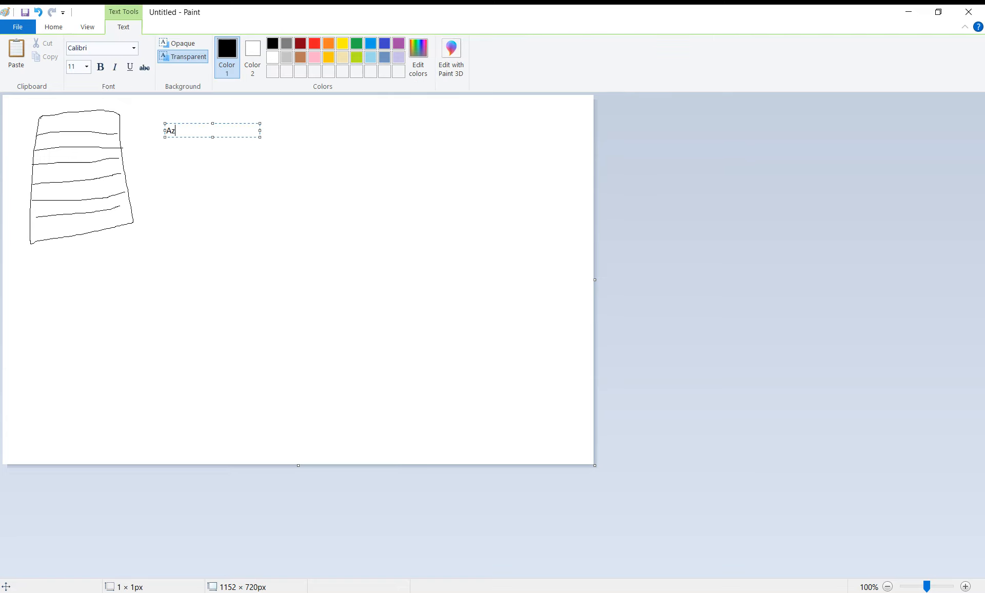
type("stream.local")
key("Return")
key("Return")
type("10.20.30.")
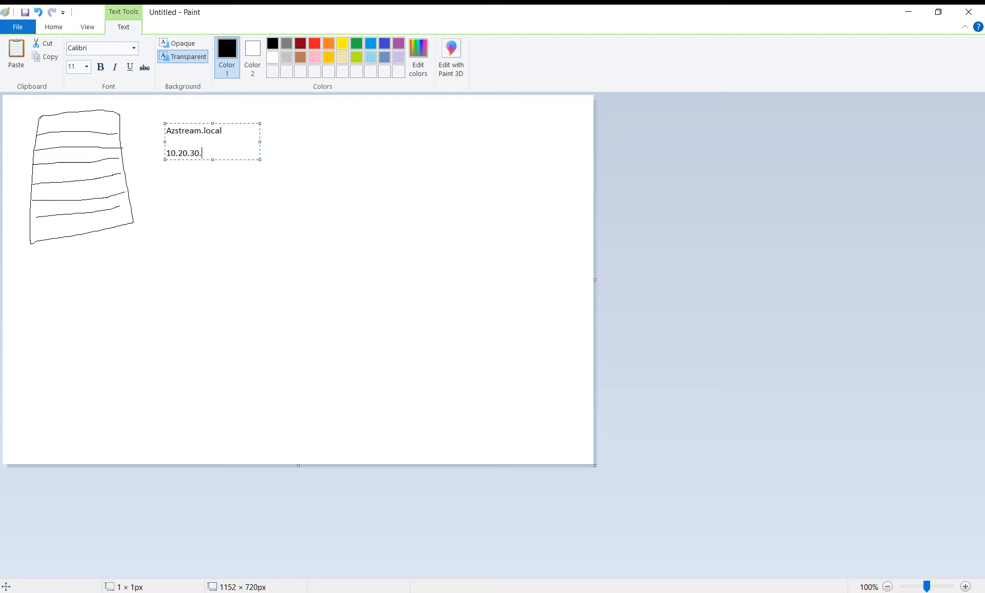
type("100")
key("Return")
type("10.20.30.100")
left_click(160, 222)
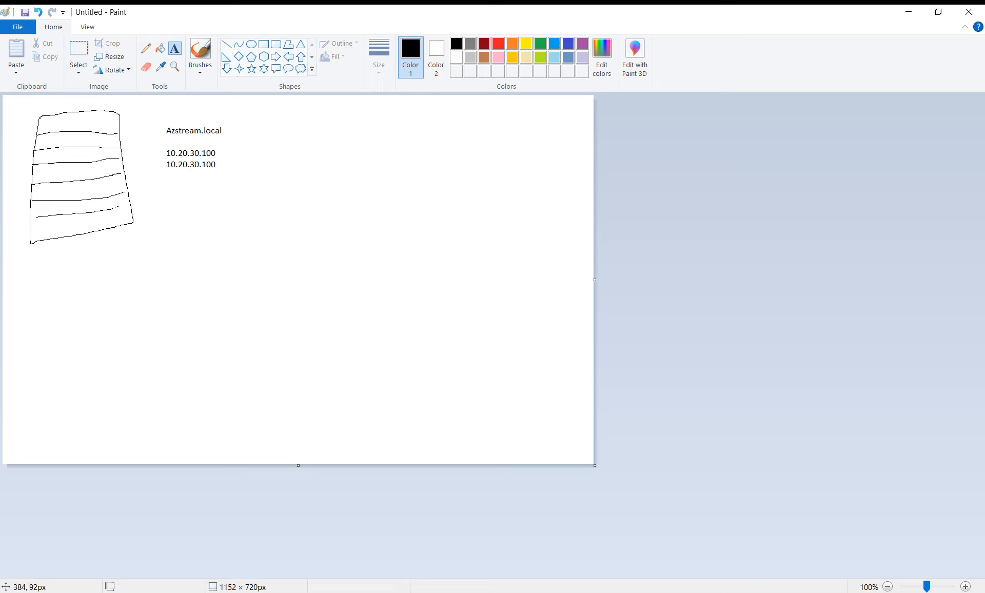
left_click(185, 136)
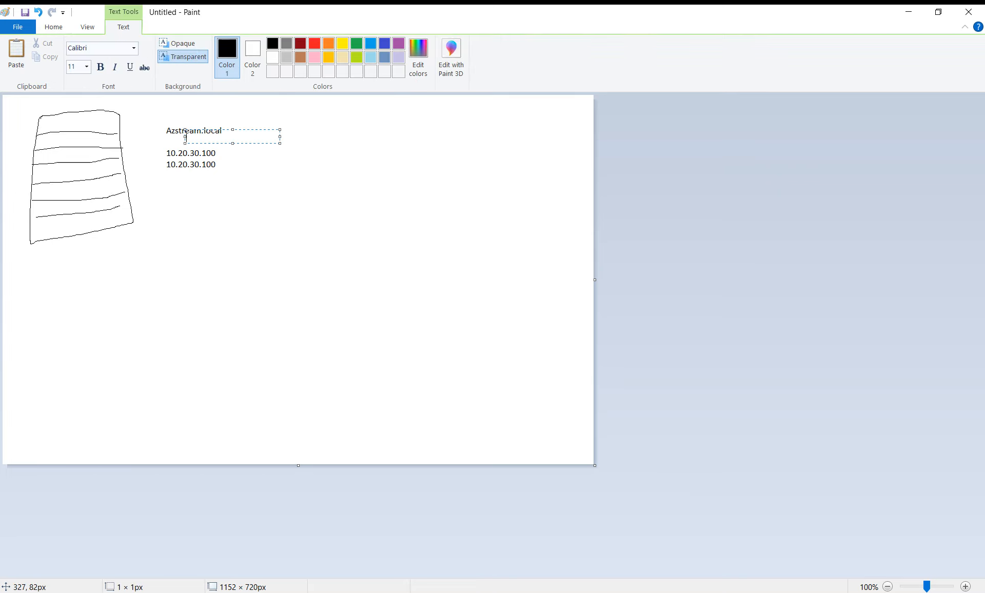
left_click(199, 149)
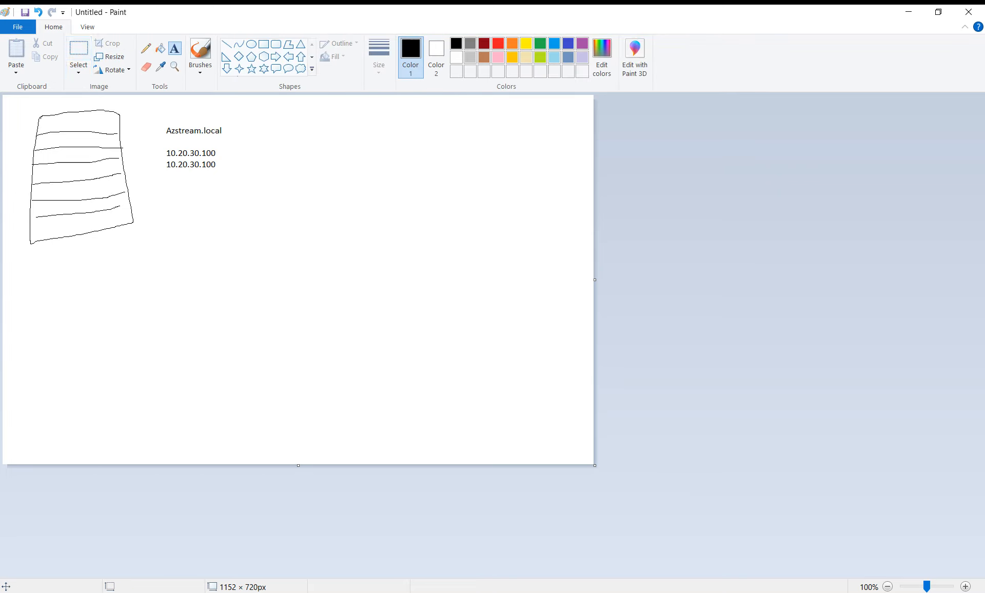
left_click(146, 48)
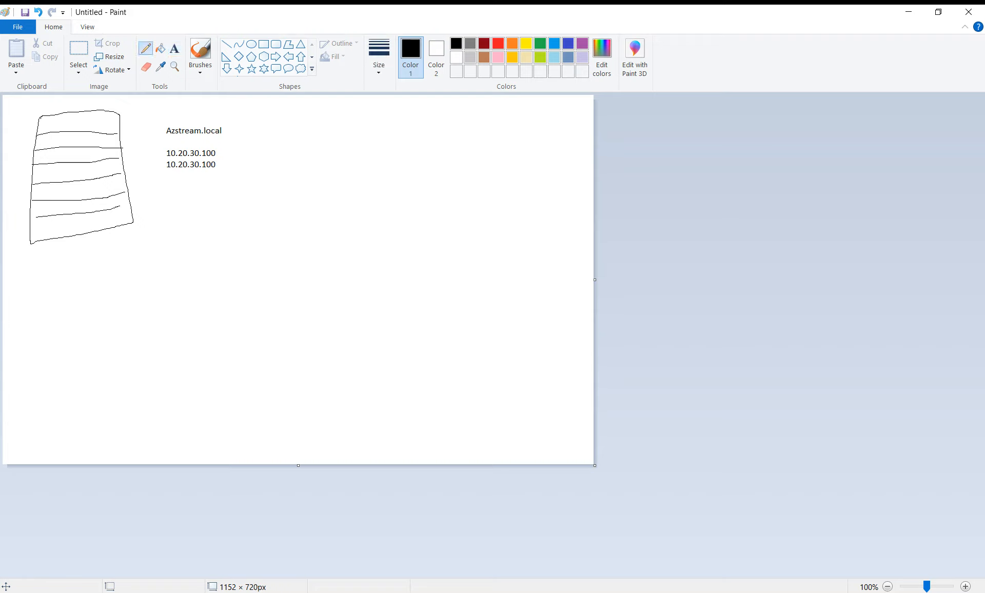
Sketch a box below the stack and an upper-right box labelled FS, joined by a line.
mouse_move(113, 274)
left_mouse_down()
mouse_move(111, 346)
mouse_move(163, 336)
mouse_move(141, 269)
mouse_move(114, 272)
left_mouse_up()
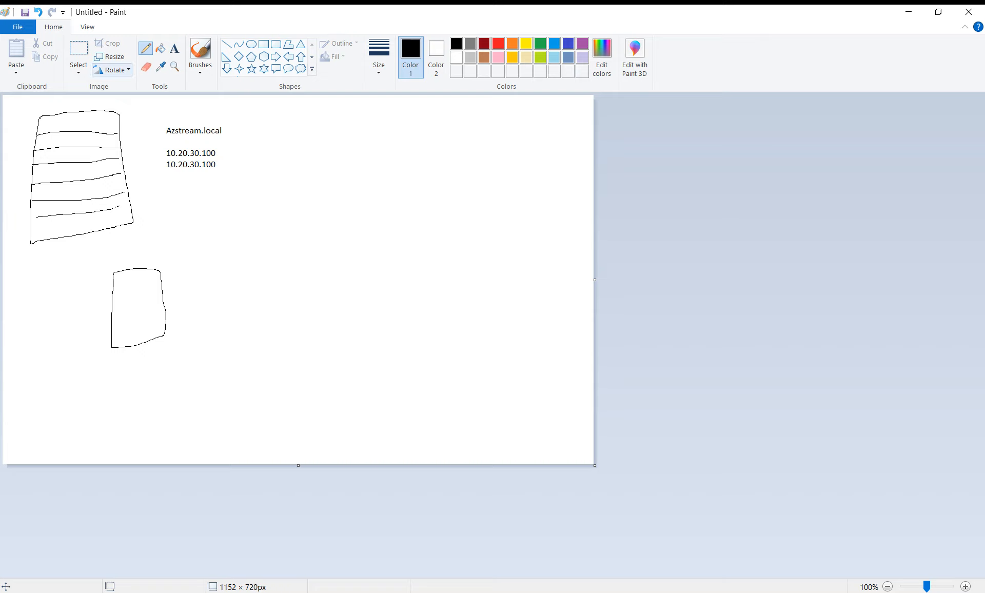
mouse_move(360, 124)
left_mouse_down()
mouse_move(361, 166)
mouse_move(413, 187)
mouse_move(429, 134)
mouse_move(361, 123)
left_mouse_up()
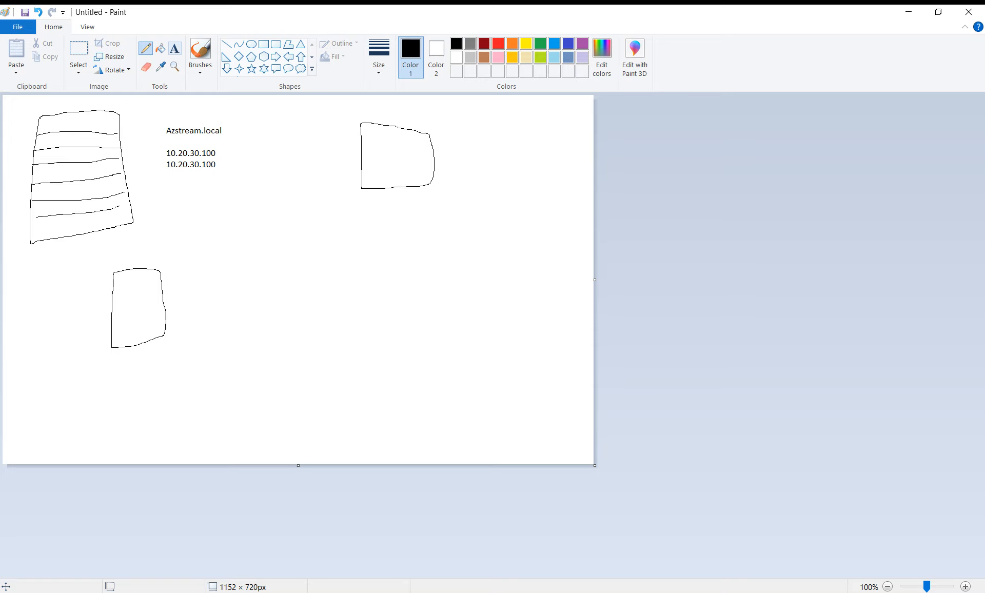
left_click(175, 48)
left_click(471, 148)
type("FS")
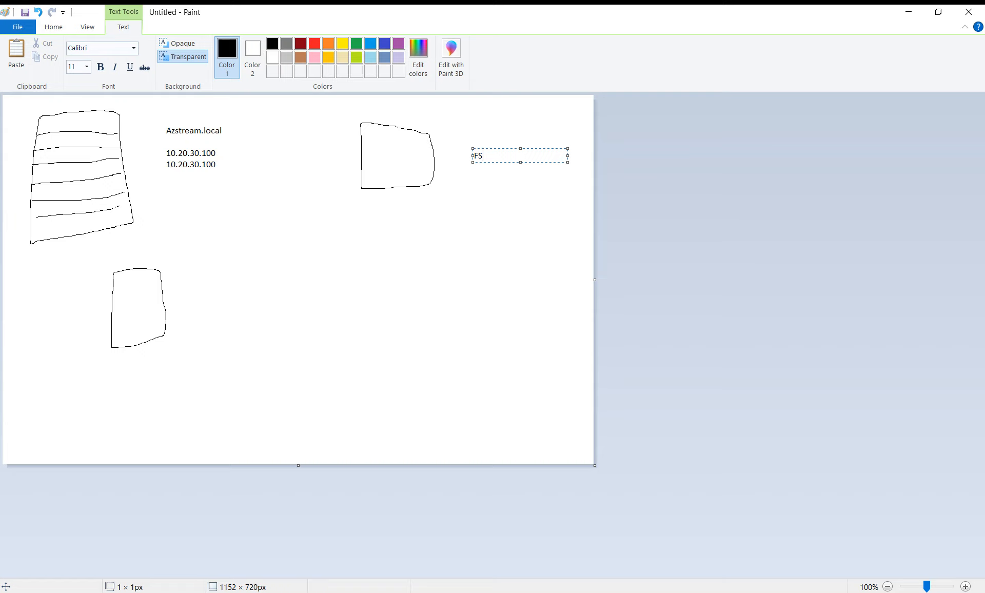
scroll(328, 64, "up", 2)
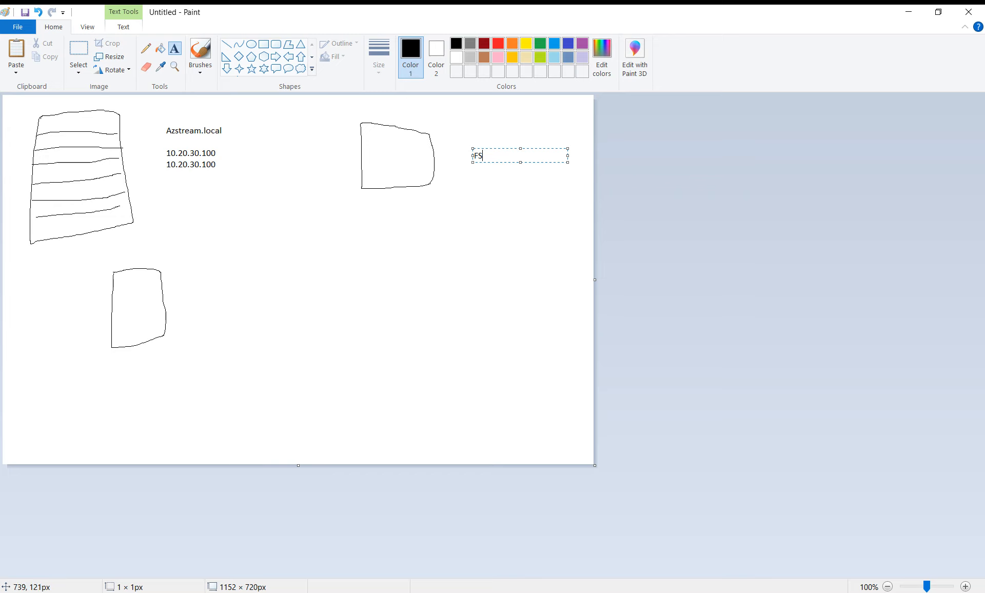
left_click(466, 181)
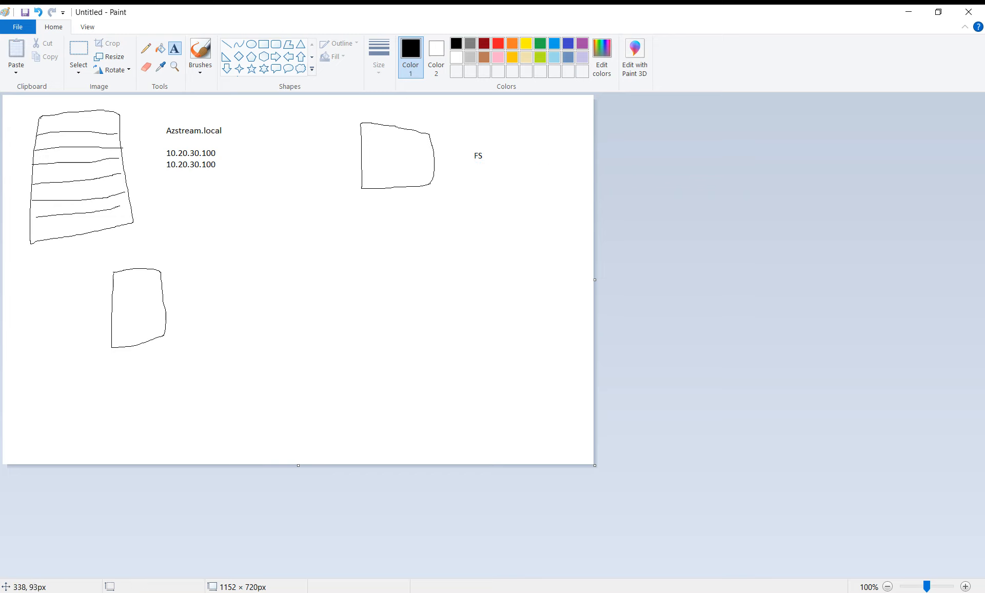
left_click(146, 48)
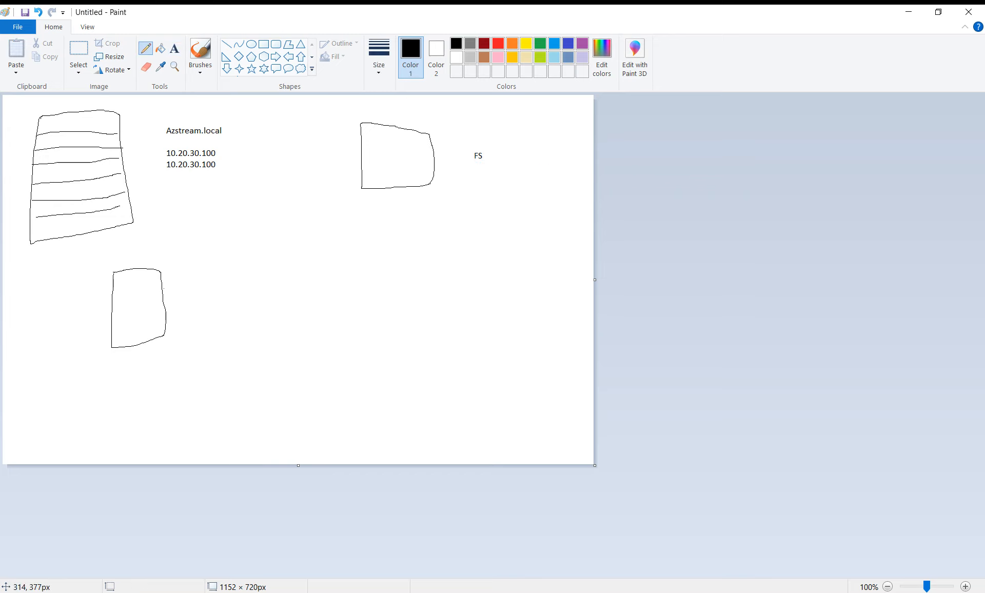
left_click_drag(163, 288, 363, 192)
Add X marks above and below the connecting line and a new box under FS.
mouse_move(237, 199)
left_mouse_down()
mouse_move(286, 223)
mouse_move(247, 236)
left_mouse_up()
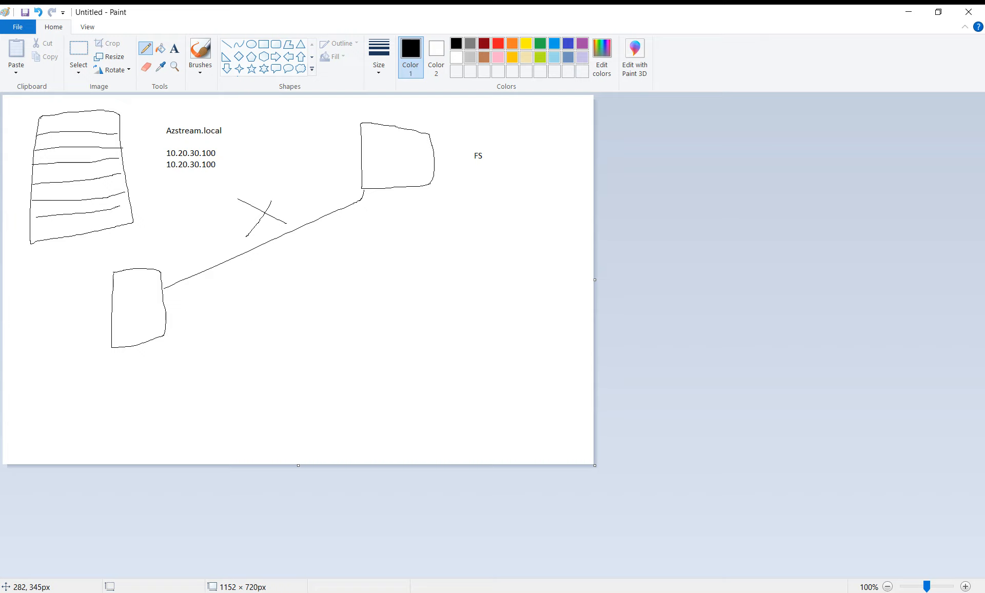
mouse_move(368, 224)
left_mouse_down()
mouse_move(398, 268)
mouse_move(374, 228)
left_mouse_up()
mouse_move(241, 266)
left_mouse_down()
mouse_move(312, 278)
mouse_move(258, 306)
left_mouse_up()
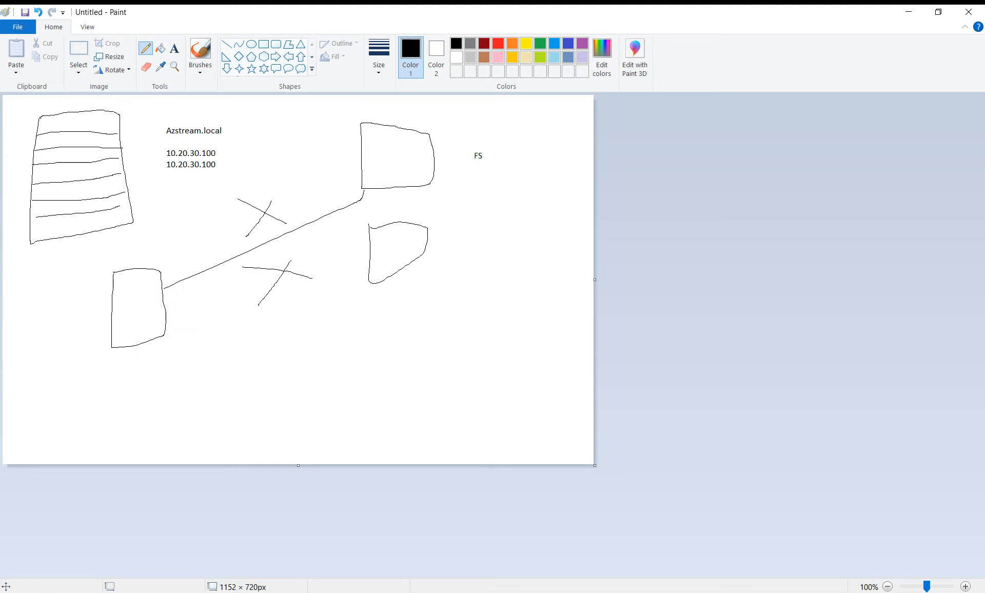
Return to the Windows Server 2022(DC) virtual machine's summary page in VMware Workstation.
mouse_move(177, 592)
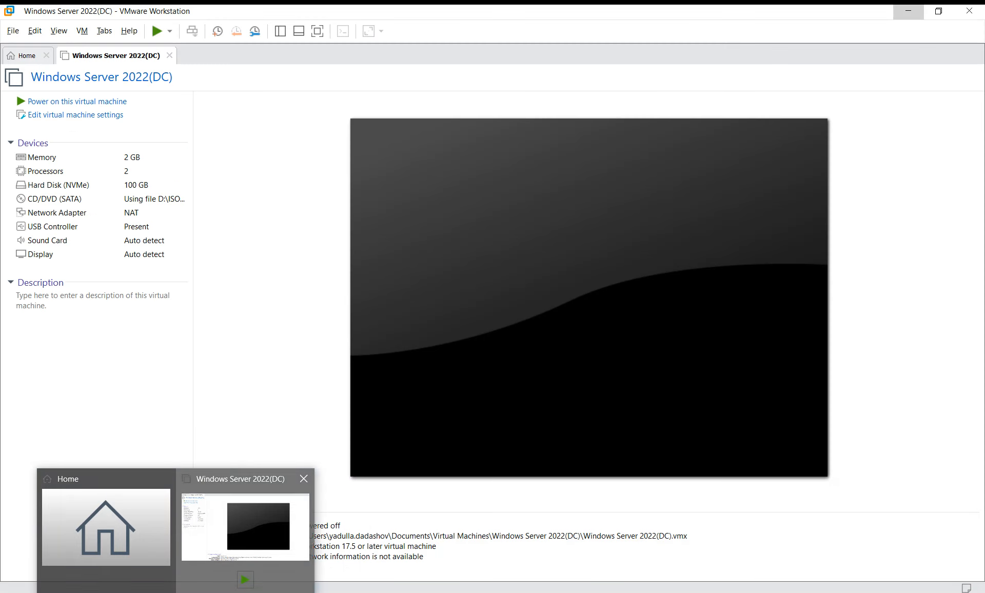
left_click(245, 533)
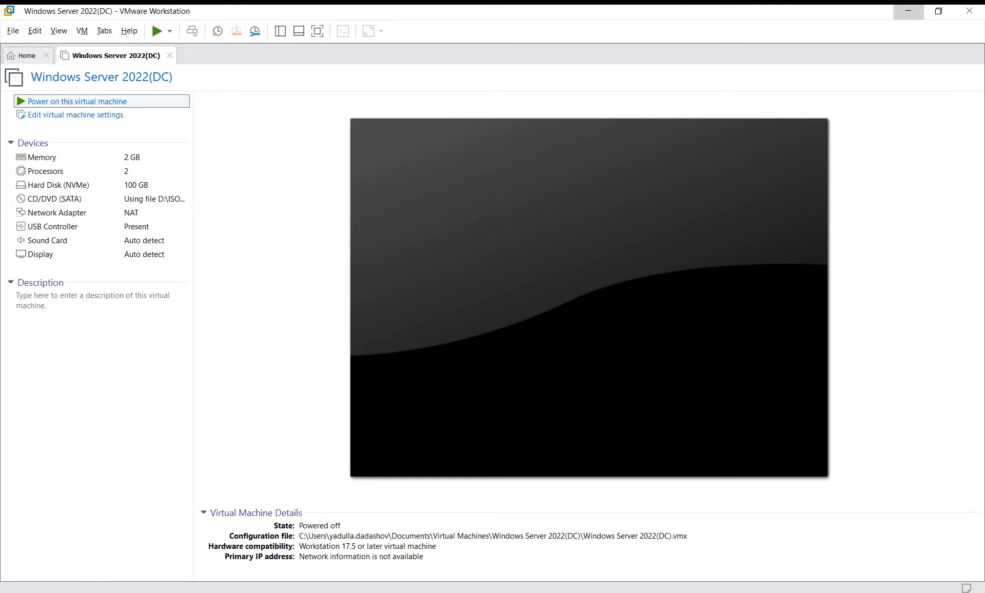
Power on the Windows Server 2022(DC) VM and sign in as Administrator with the account password.
left_click(77, 101)
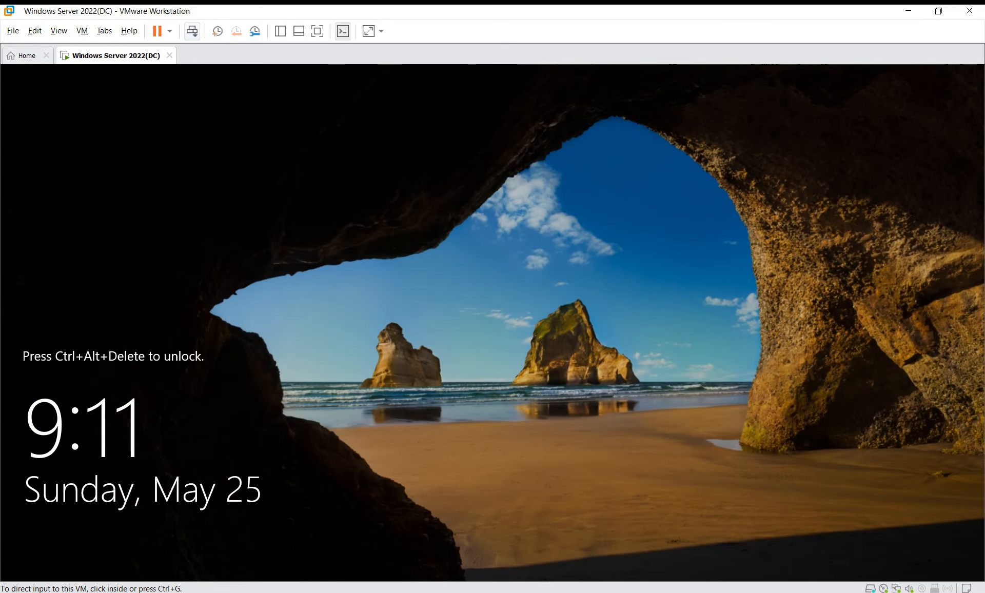
left_click(192, 32)
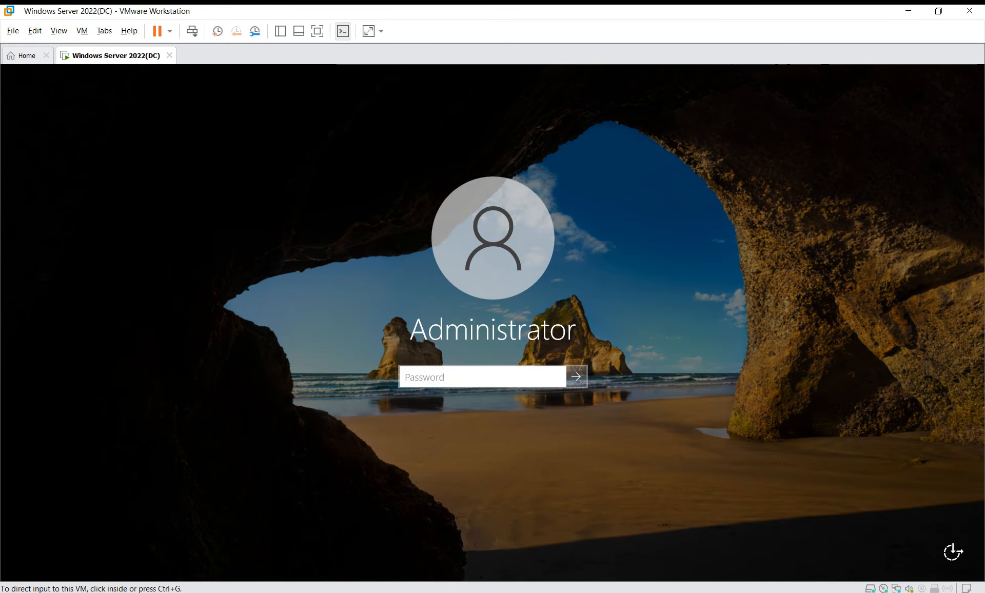
type("P@ssw0rd")
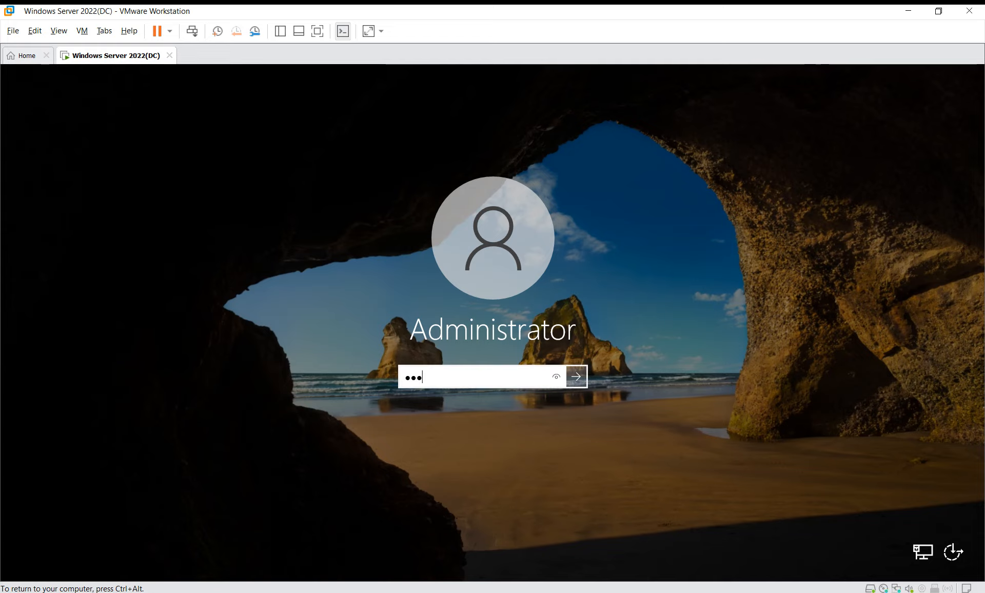
key("Return")
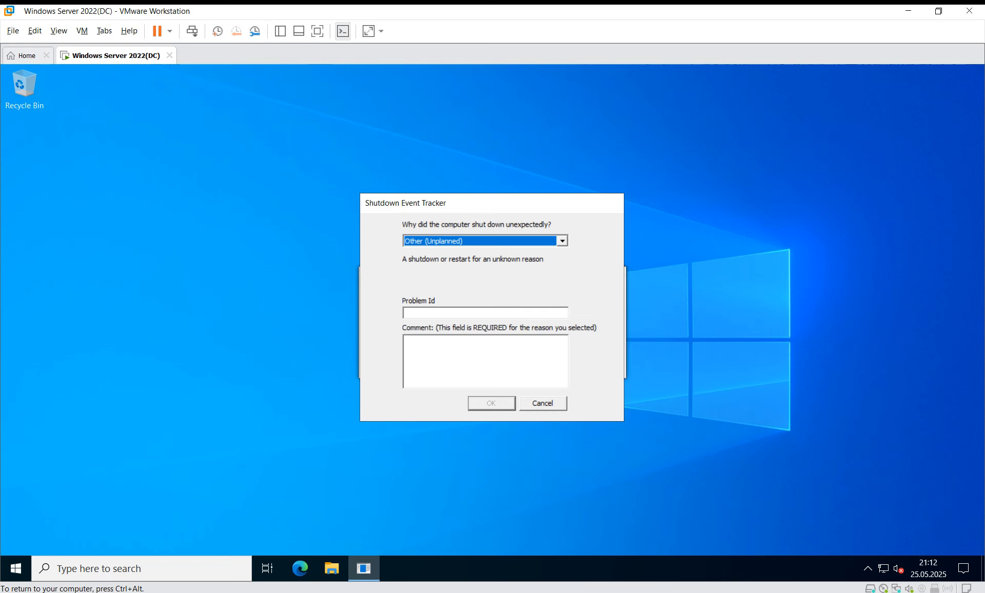
Cancel the Shutdown Event Tracker prompt and open Server Manager's Manage menu.
left_click(542, 403)
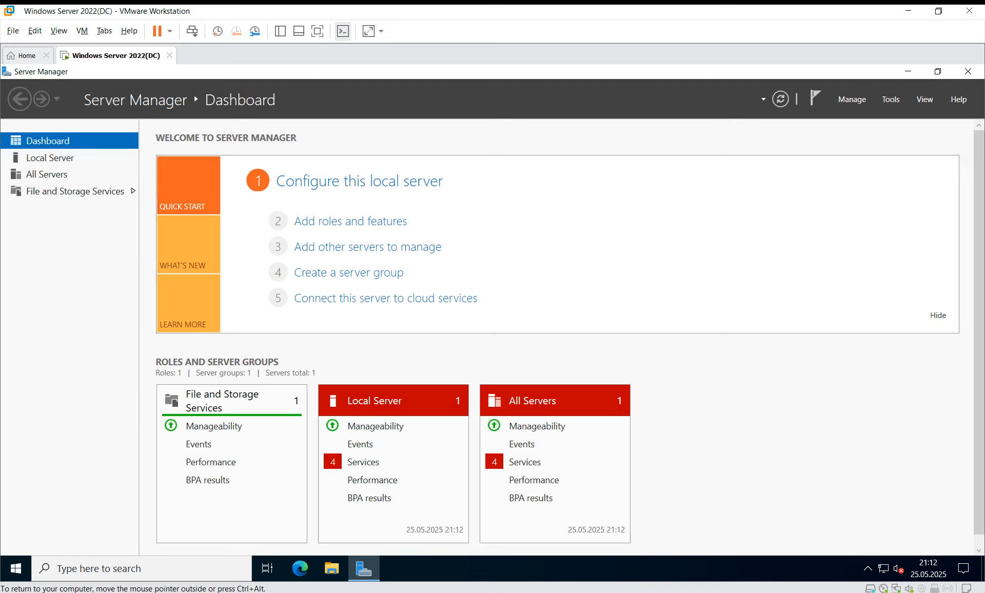
left_click(891, 99)
mouse_move(852, 100)
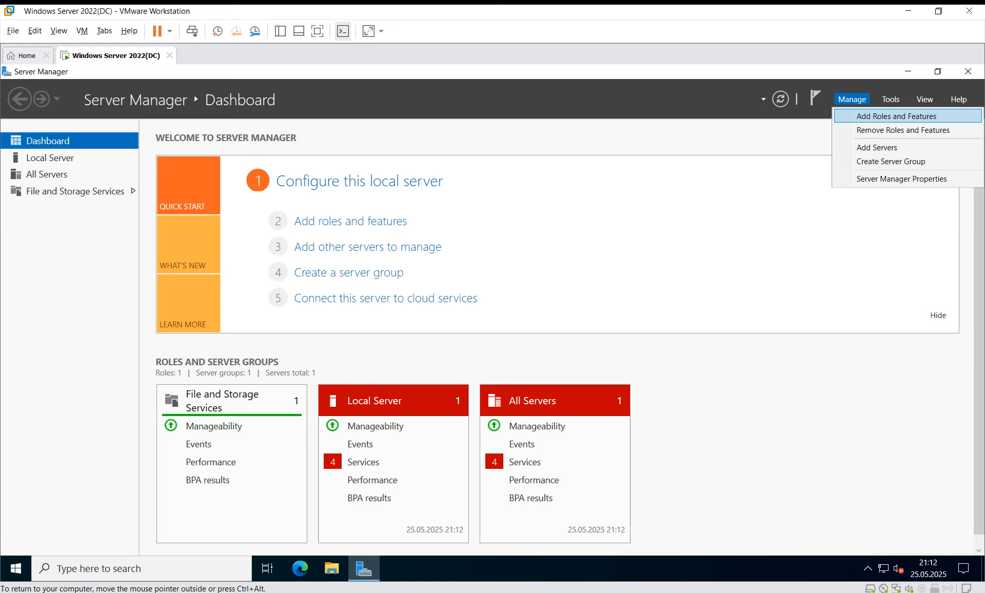
Launch the Add Roles and Features wizard and advance past its introduction page.
left_click(896, 117)
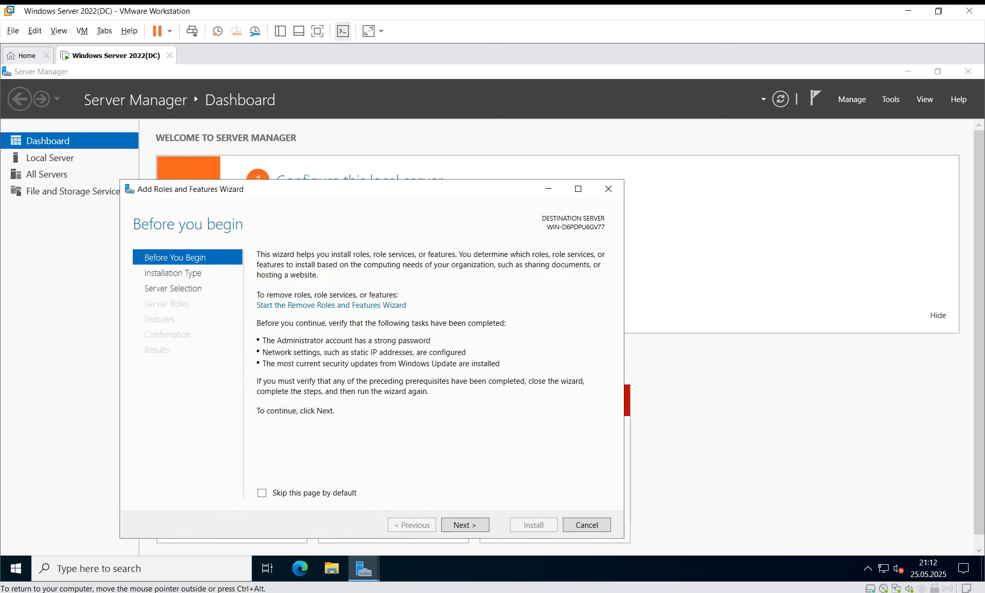
key("Return")
key("Return")
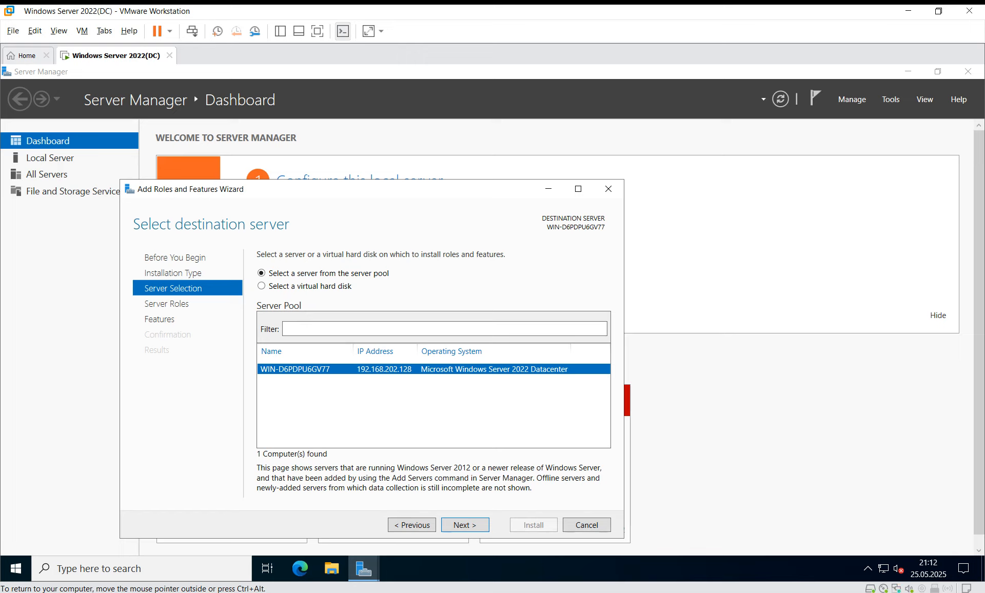
key("super+r")
Run hostname in an administrator Command Prompt to confirm WIN-D6PDPU6GV77, then close it.
key("Return")
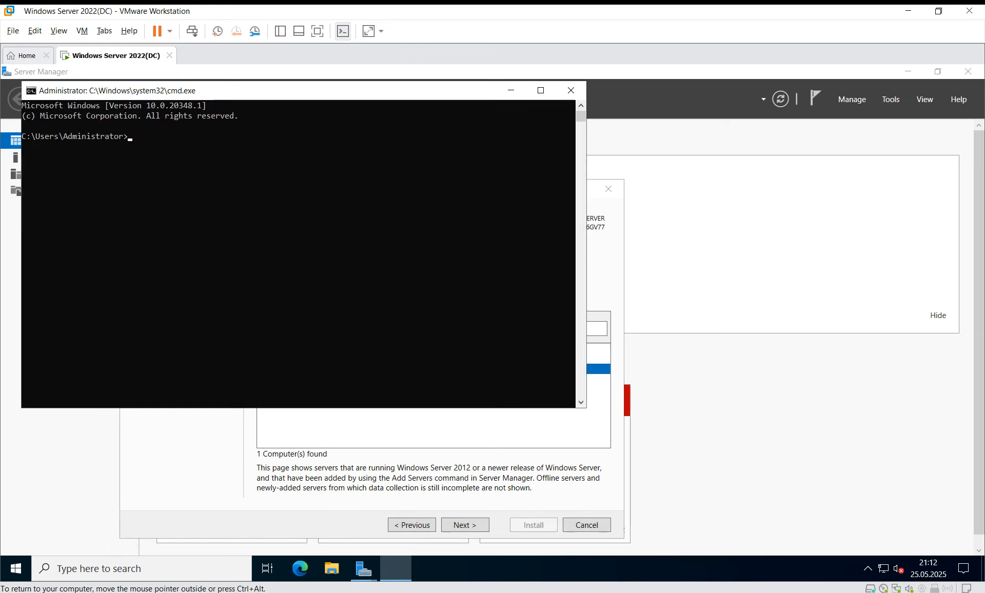
type("hostname")
key("Return")
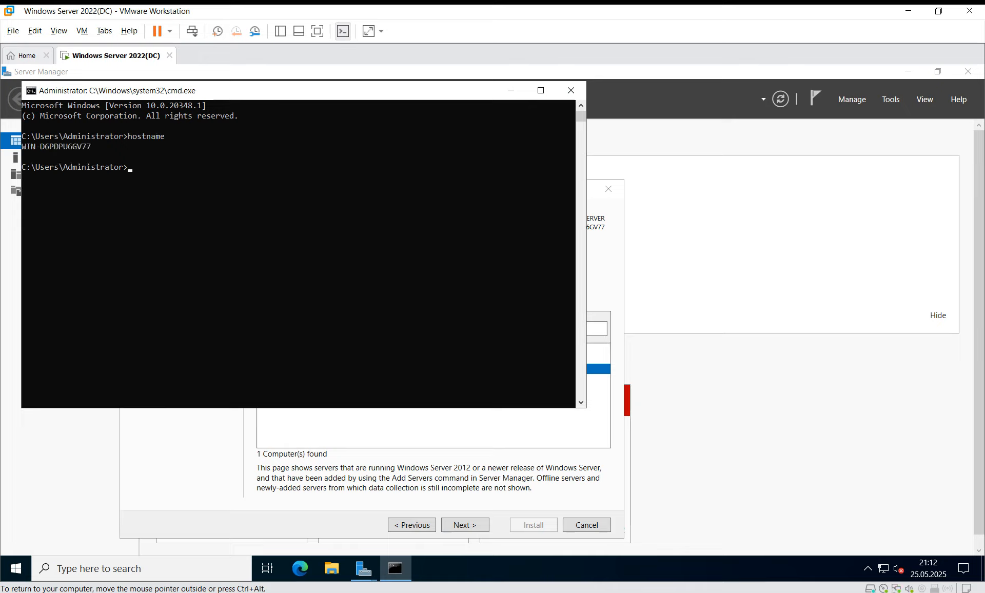
left_click_drag(26, 146, 95, 146)
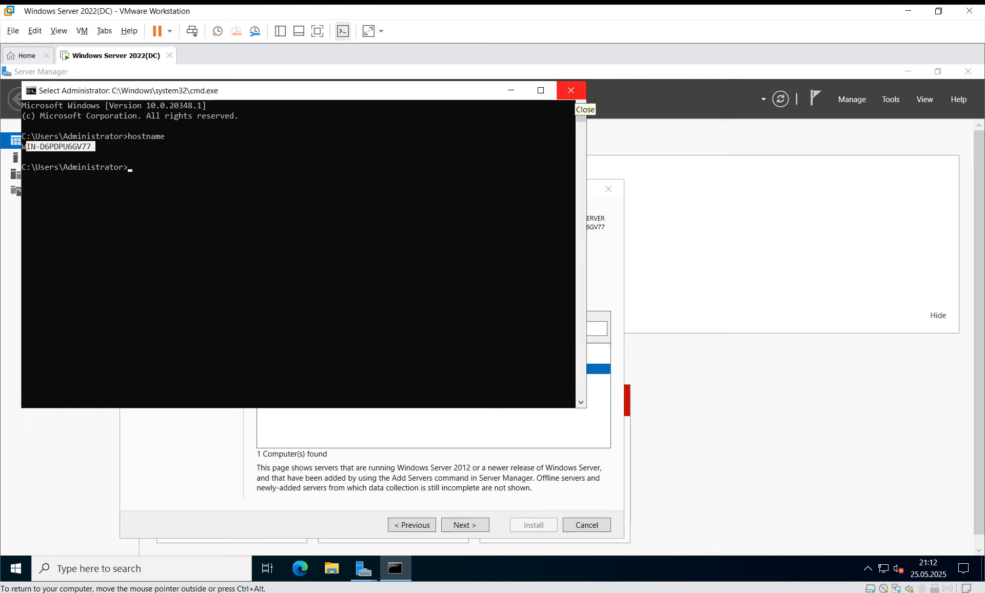
left_click(570, 91)
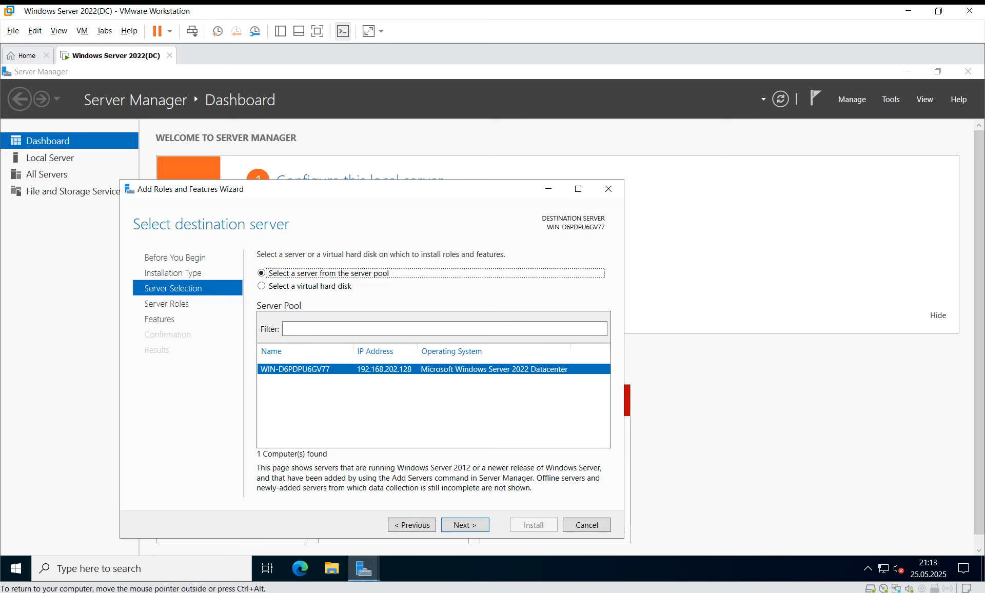
Tick Active Directory Domain Services and DNS Server roles, accepting their management tools.
left_click(465, 525)
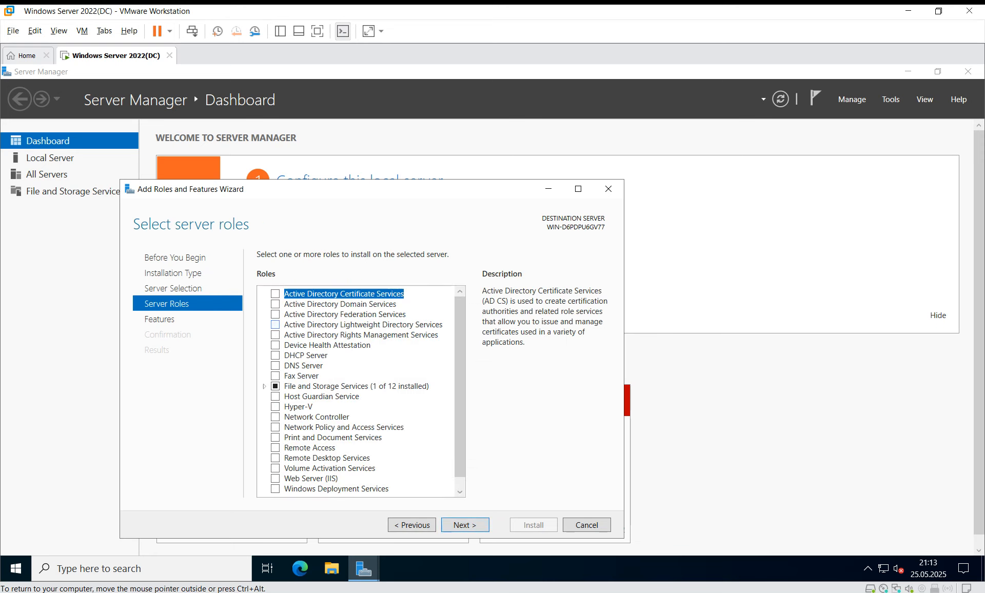
scroll(362, 390, "down", 1)
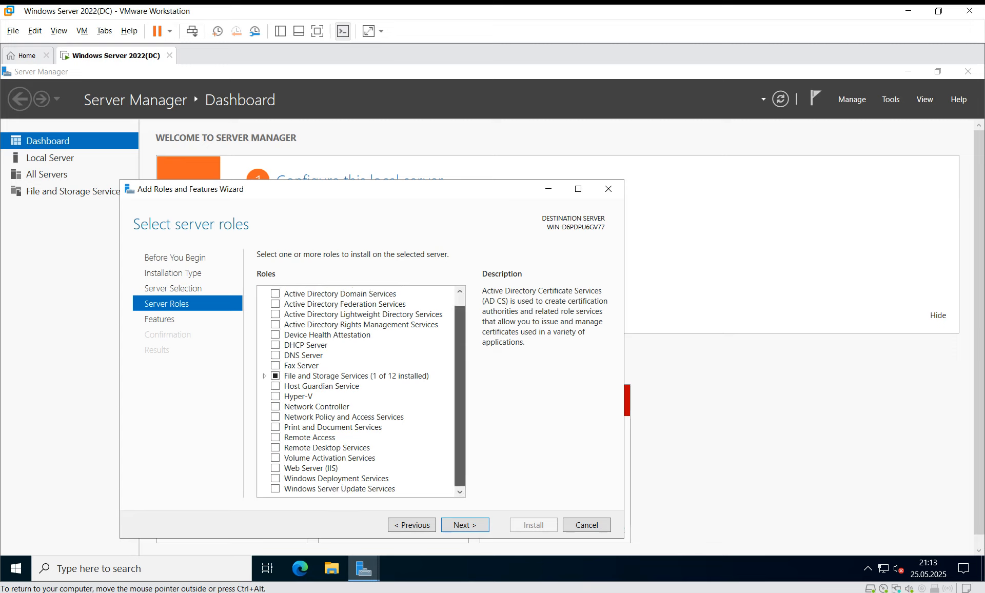
scroll(362, 390, "up", 1)
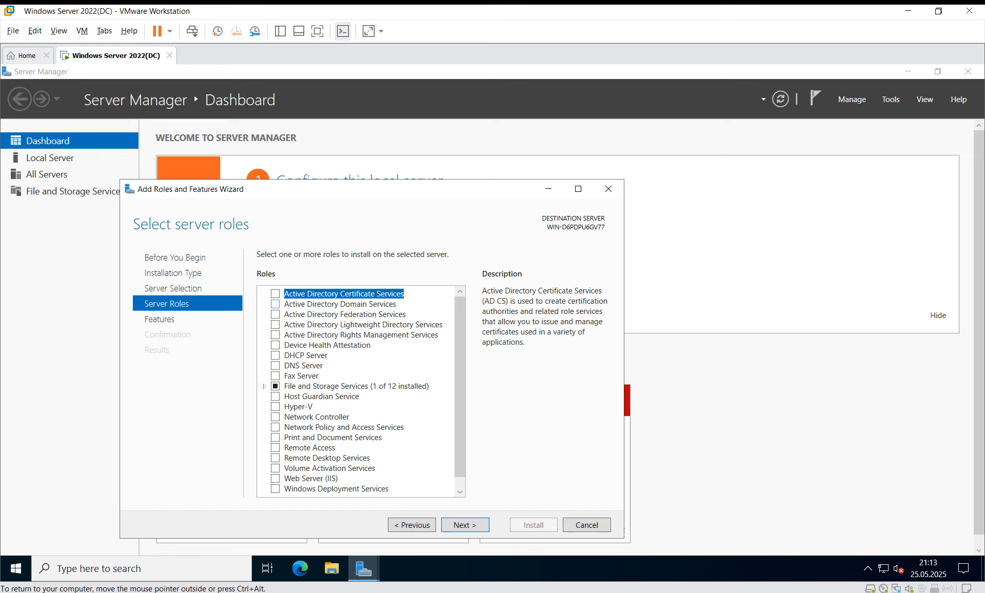
left_click(276, 304)
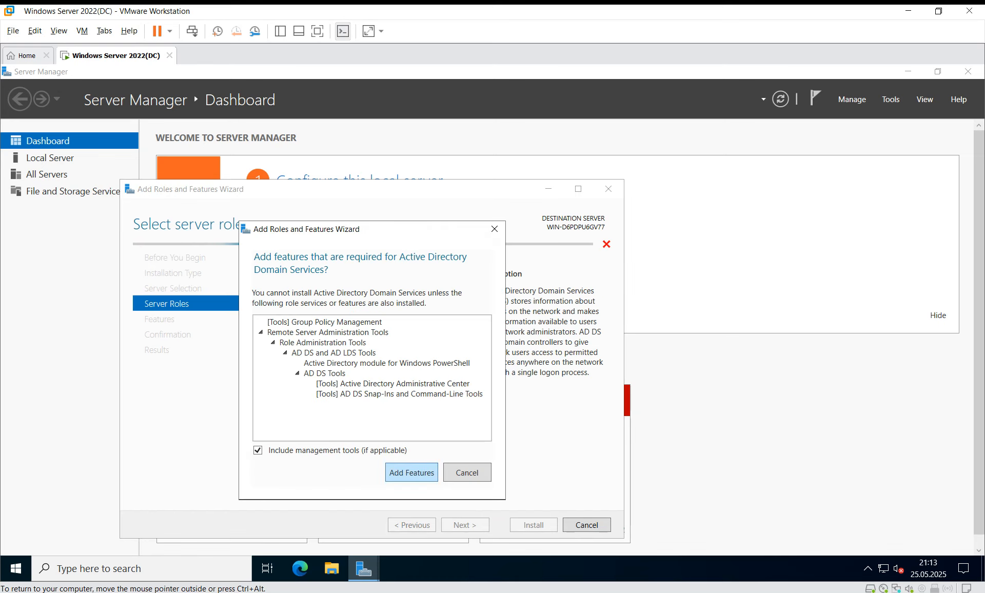
left_click(409, 470)
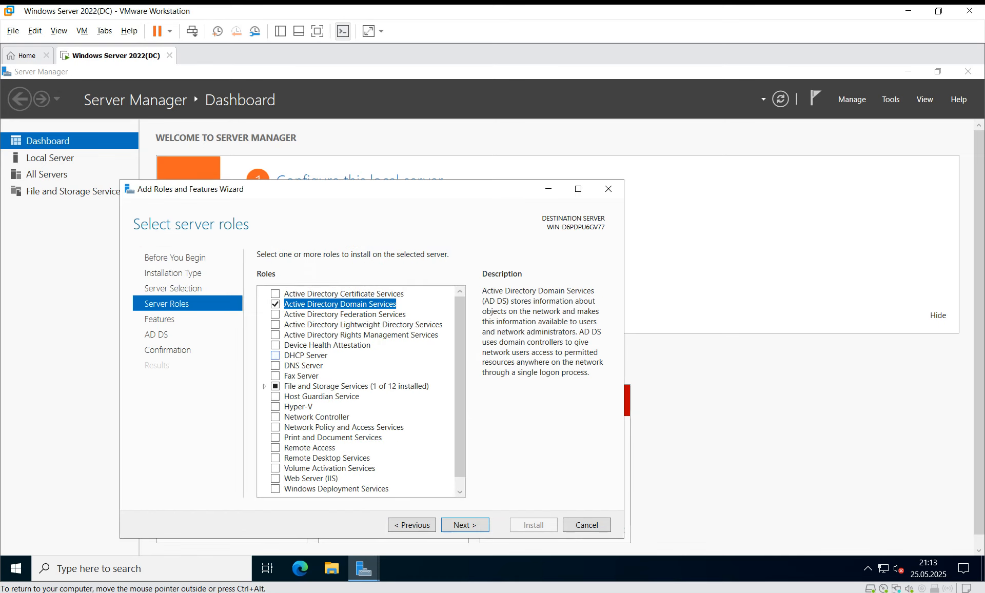
left_click(275, 365)
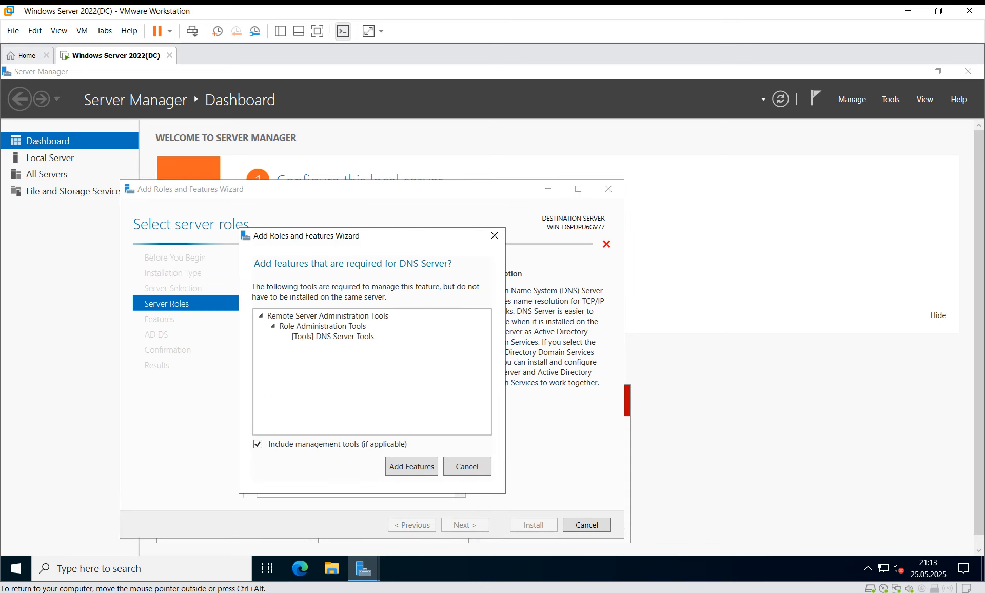
left_click(408, 470)
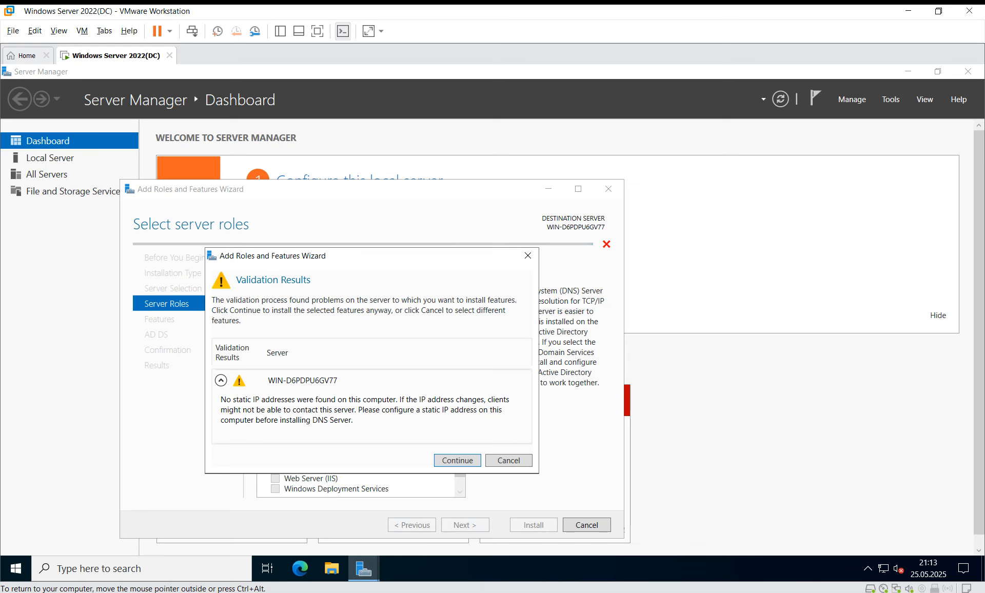
Continue past the static IP warning to Confirmation and enable automatic restart.
left_click(458, 460)
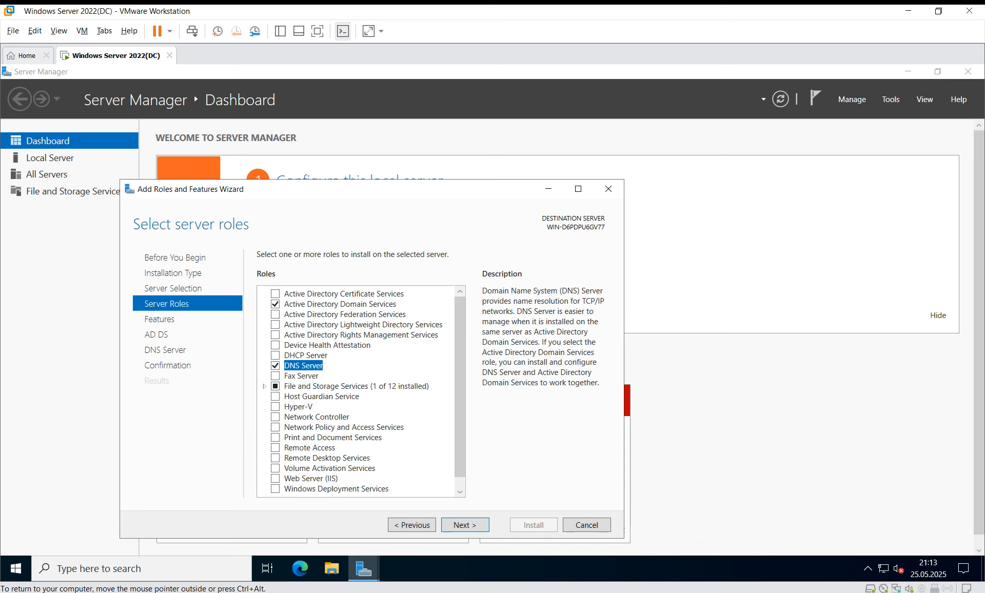
left_click(464, 525)
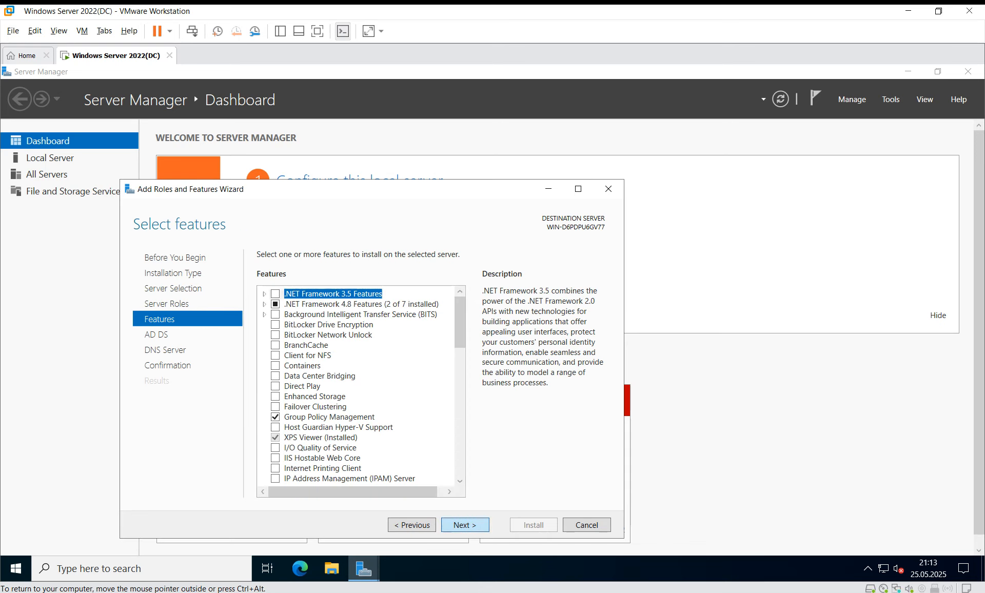
key("Return")
key("Return")
key("Return")
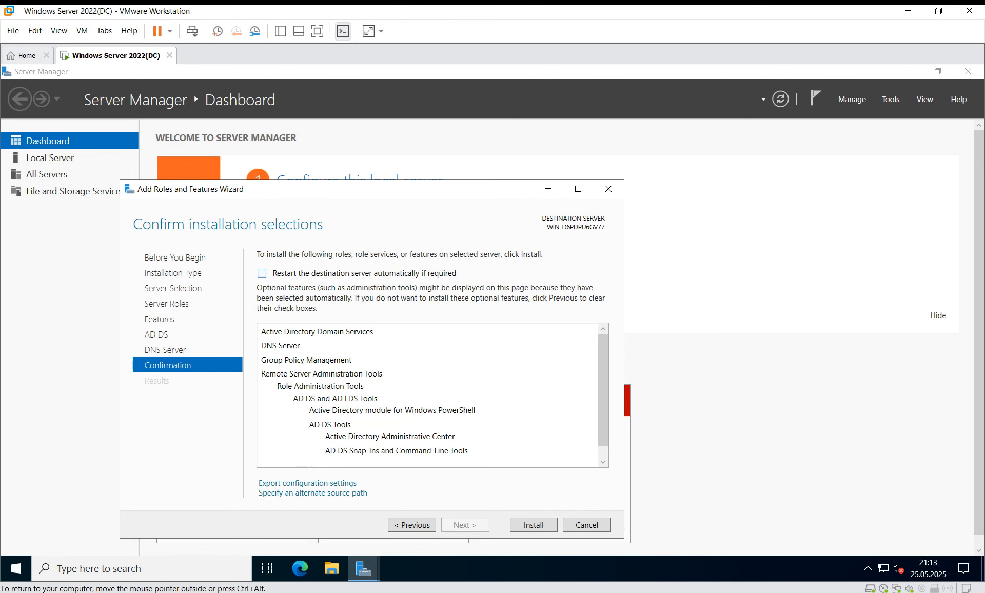
left_click(262, 273)
Start the role installation with automatic restart, then try opening Network Connections from Run.
key("Return")
key("Return")
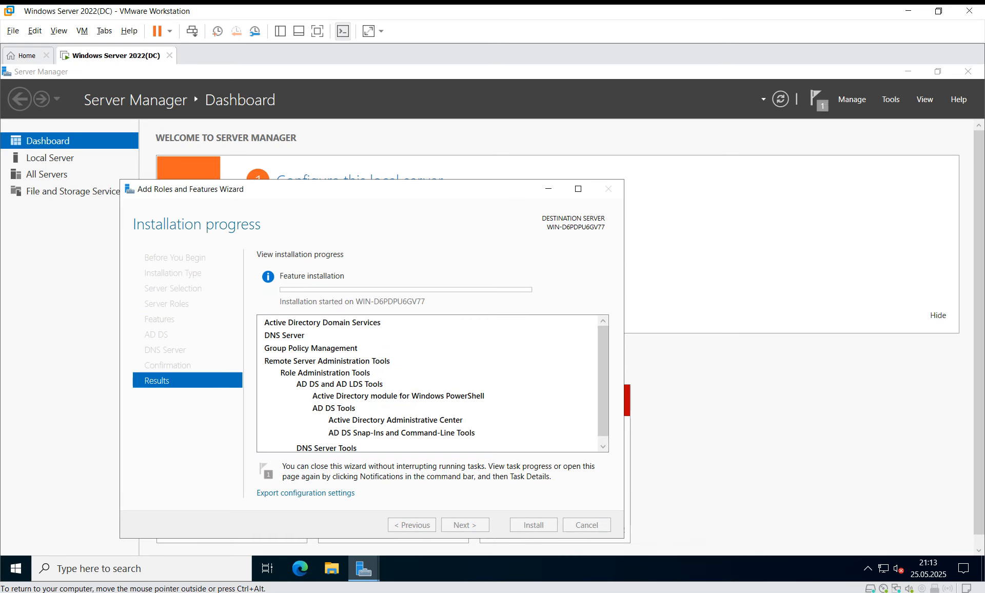
key("super+r")
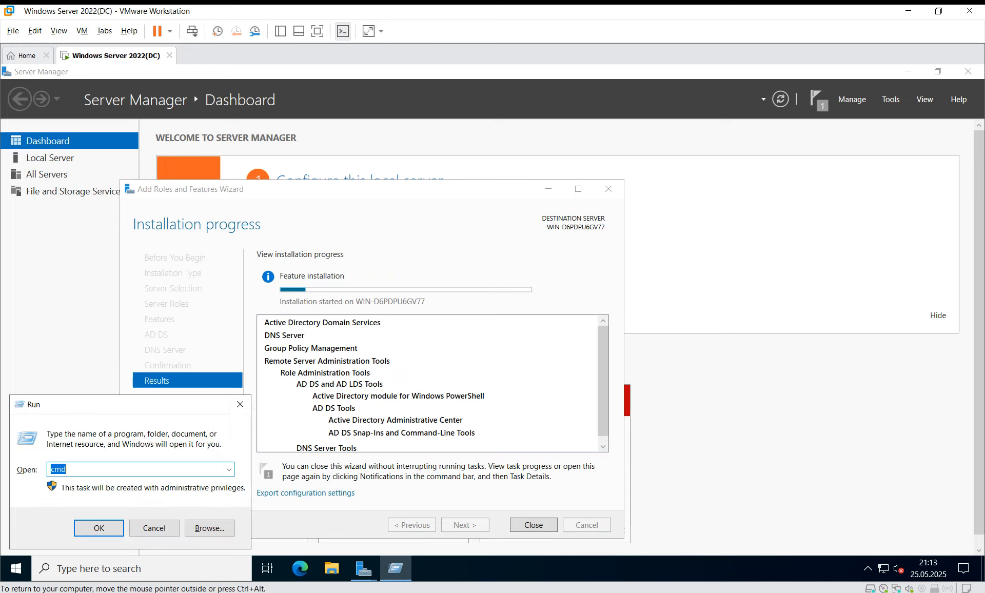
type("ncpa.cpl")
key("ctrl+a")
key("Return")
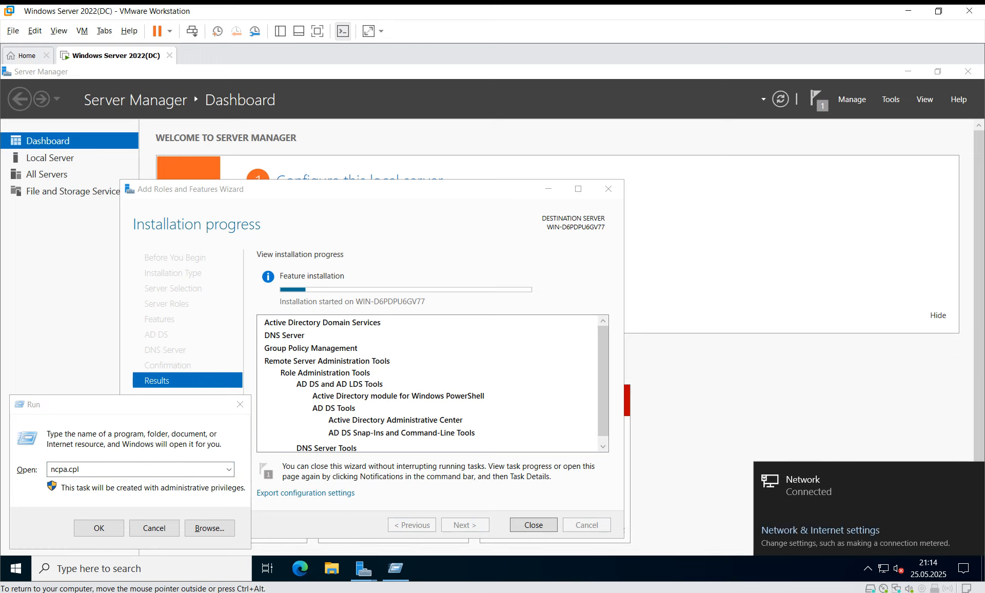
Dismiss the network status panel and run ncpa.cpl from the Run box.
left_click(106, 469)
key("ctrl+a")
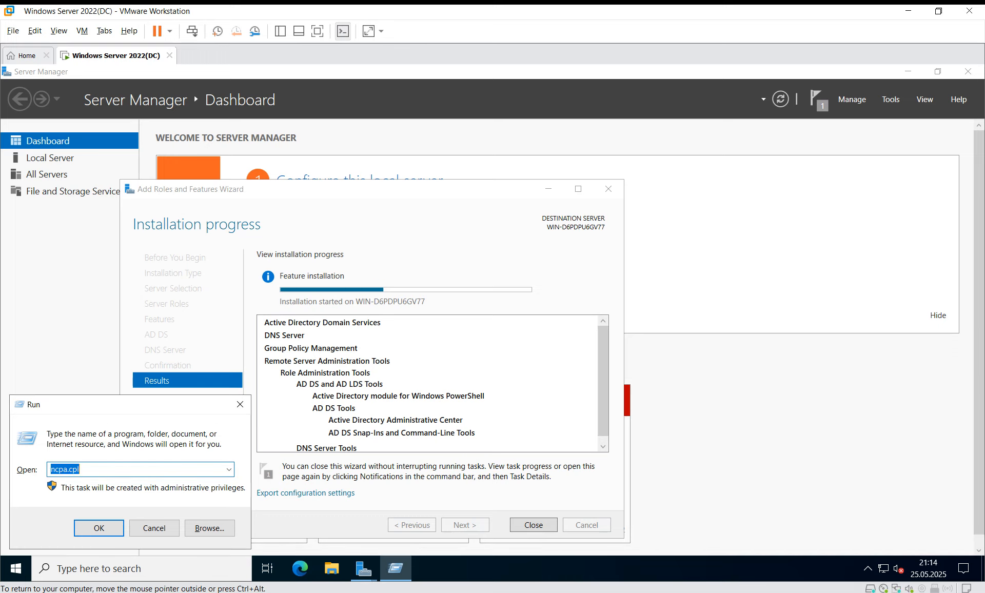
type("ncpa.")
key("ctrl+a")
type("ncpa.cpl")
key("Return")
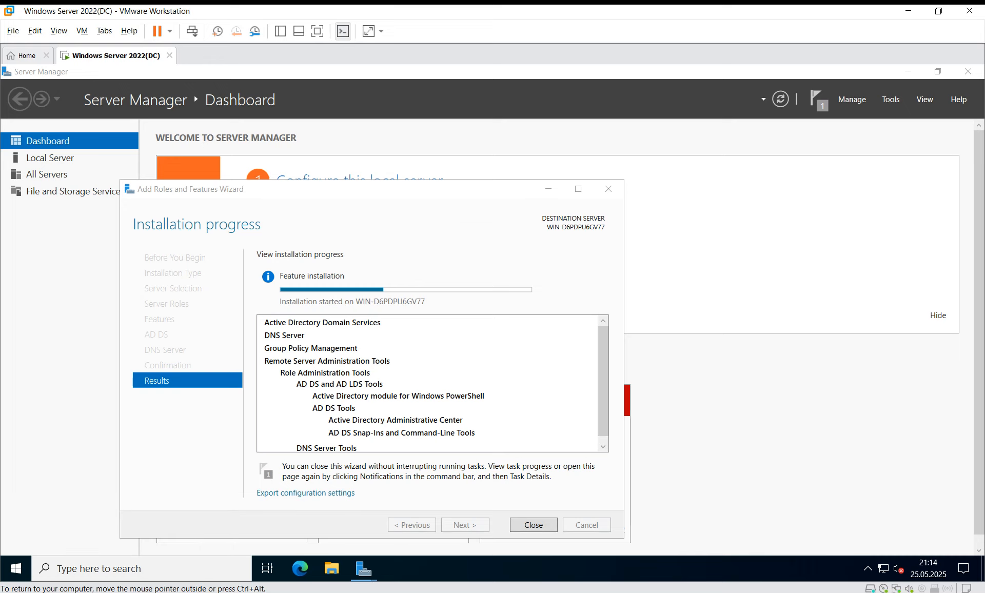
Open Ethernet0's IPv4 properties and switch to 'Use the following IP address'.
left_click(175, 215)
right_click(176, 218)
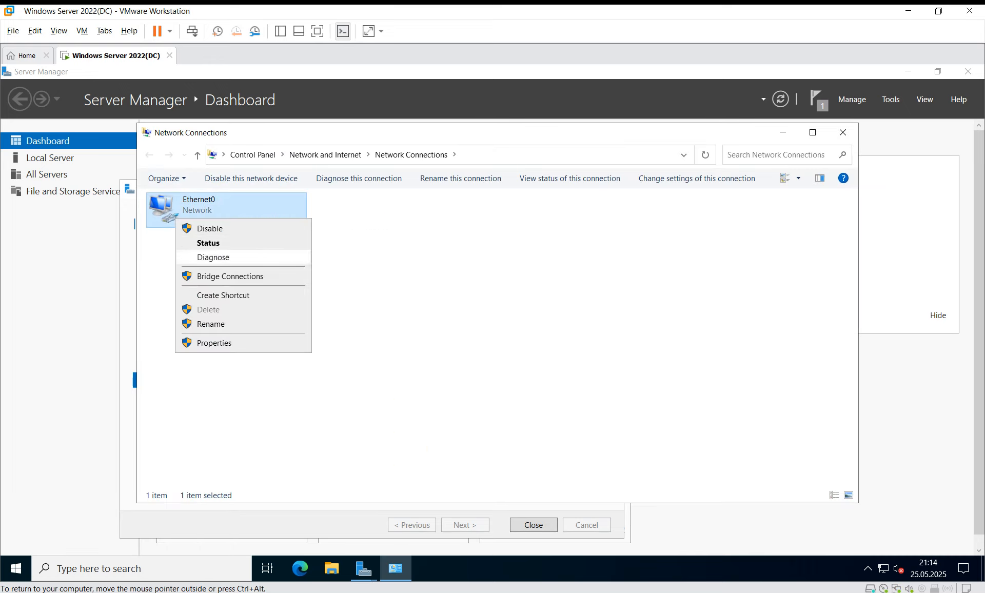
left_click(214, 343)
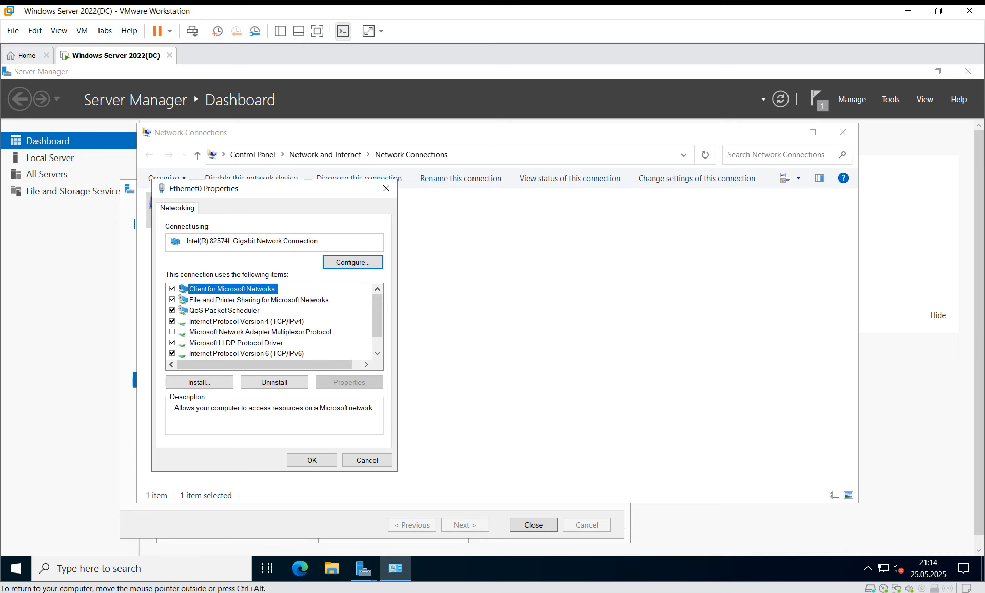
double_click(246, 322)
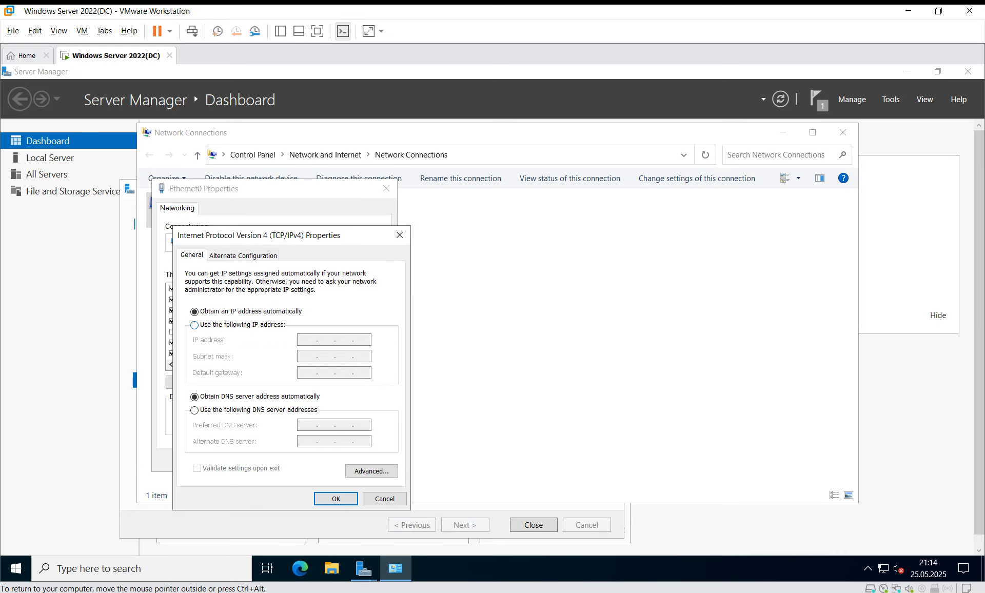
left_click(226, 325)
Check the current addressing with ipconfig /all in a command prompt.
key("super+r")
type("cmd")
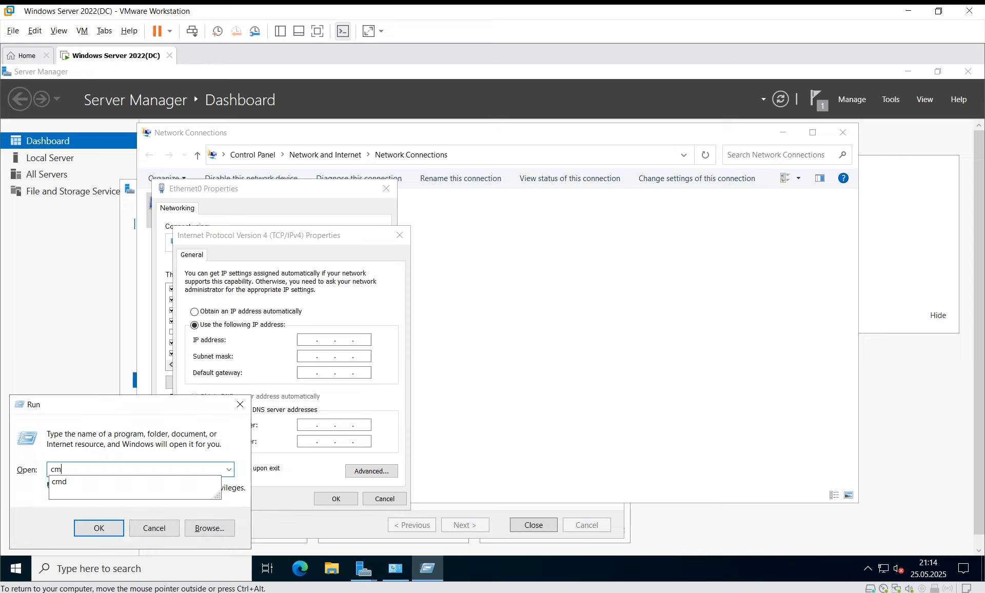
key("Return")
type("ipc")
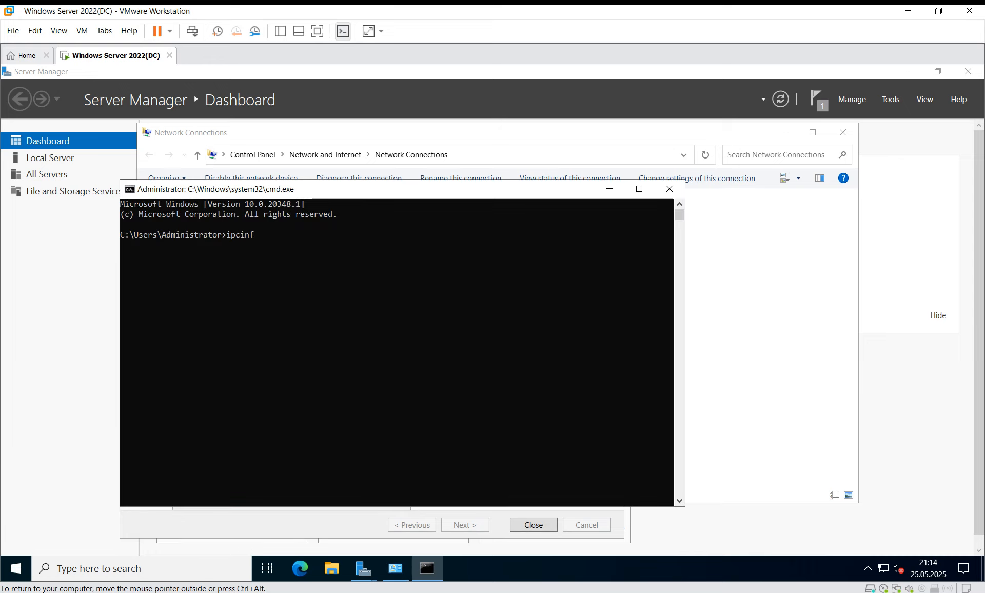
type("onfig /all")
key("Return")
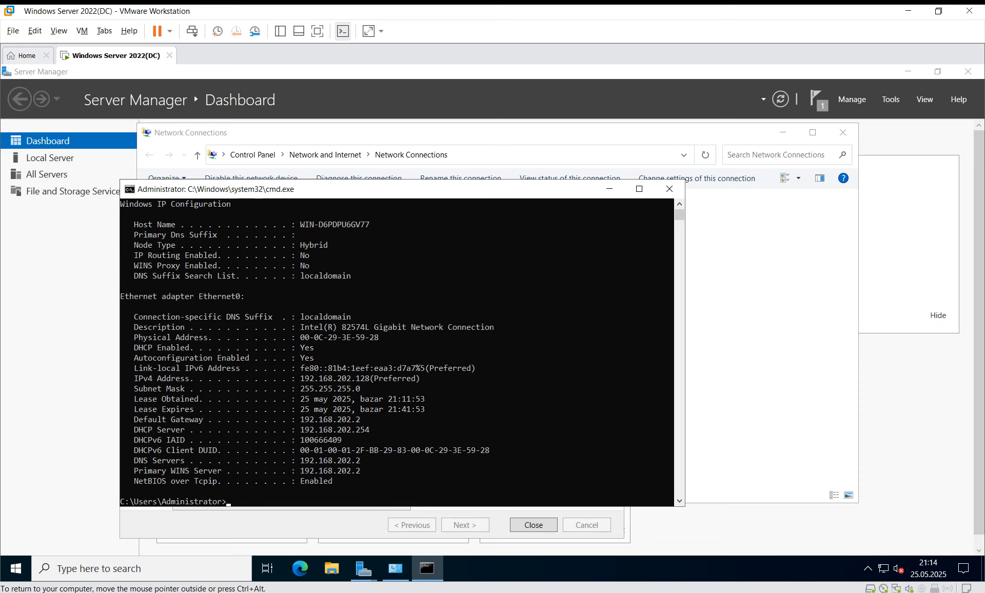
left_click(669, 189)
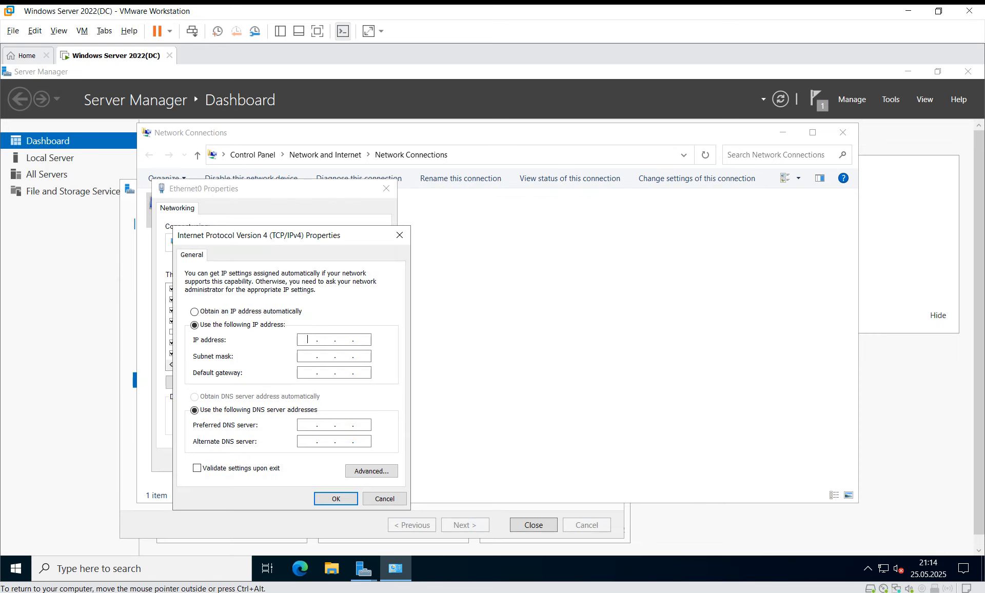
Begin the IP address with 192.168.202 and confirm the current address with ipconfig.
type("192 . 168 . 202 .")
key("super+r")
type("cmd")
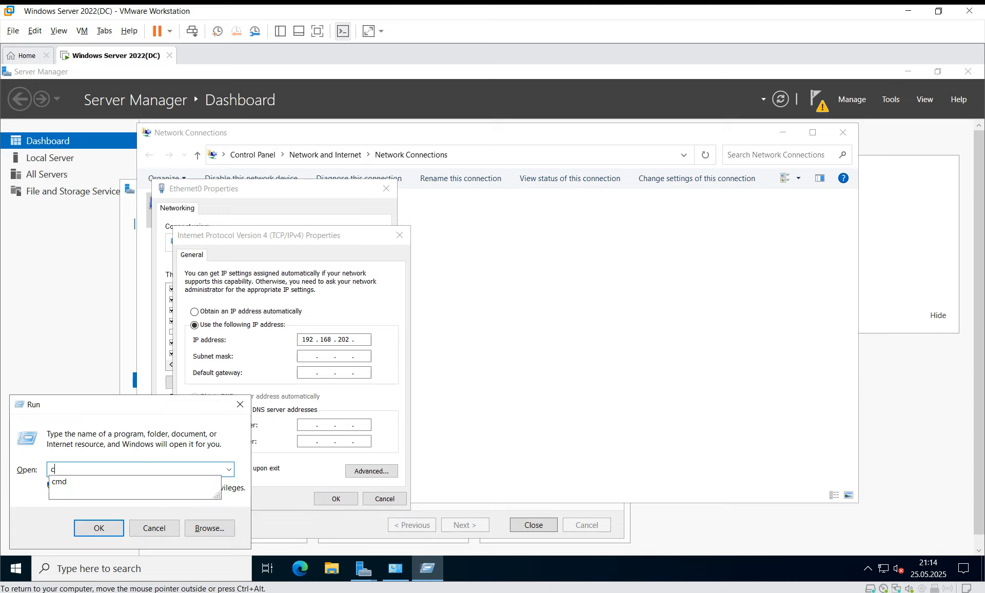
key("Return")
type("ipconfig")
key("Return")
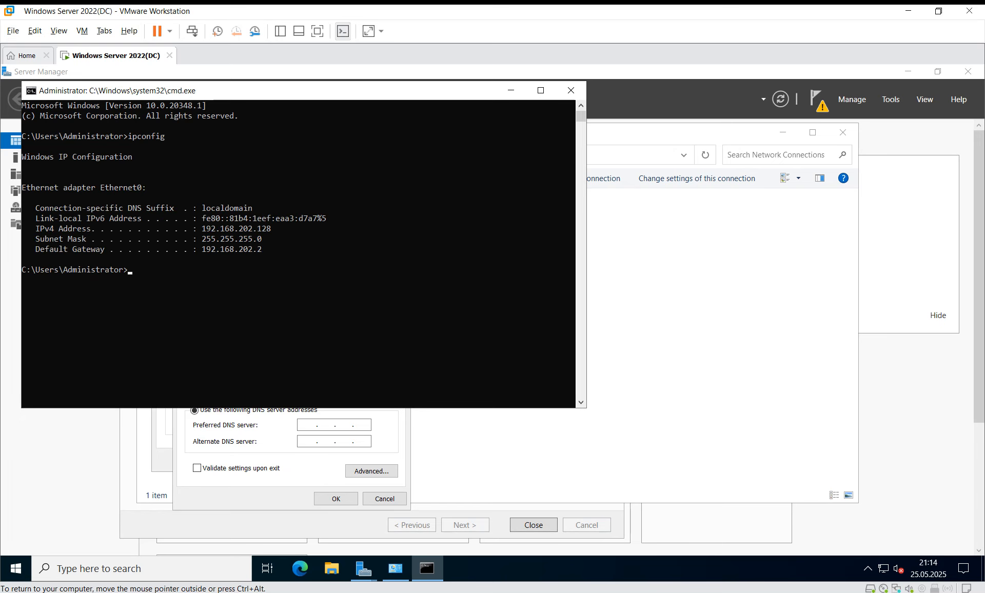
left_click(571, 90)
Set IP 192.168.202.128 with mask 255.255.255.0, accepting the empty DNS warning.
type("128")
left_click(306, 356)
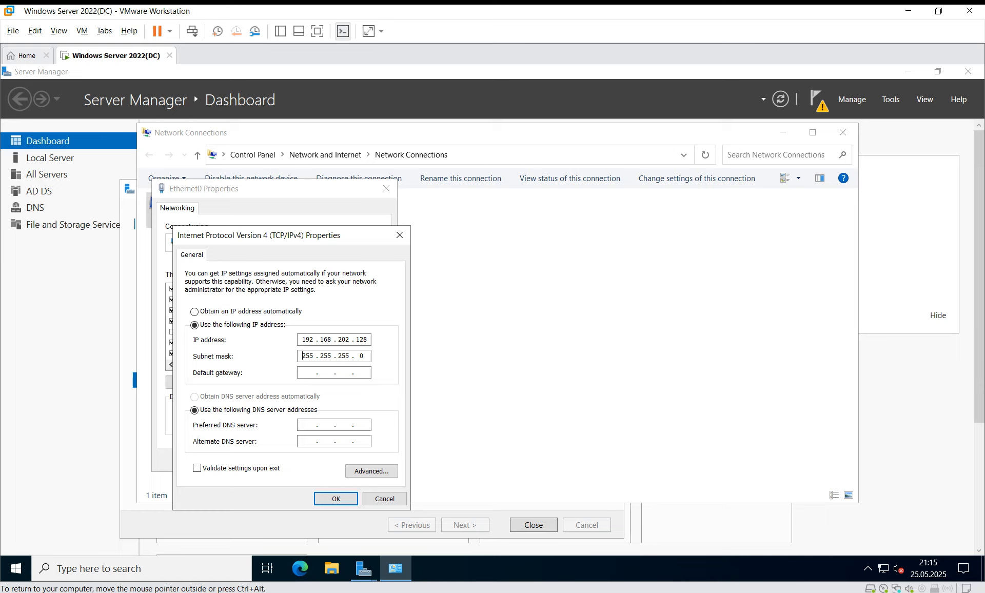
key("Return")
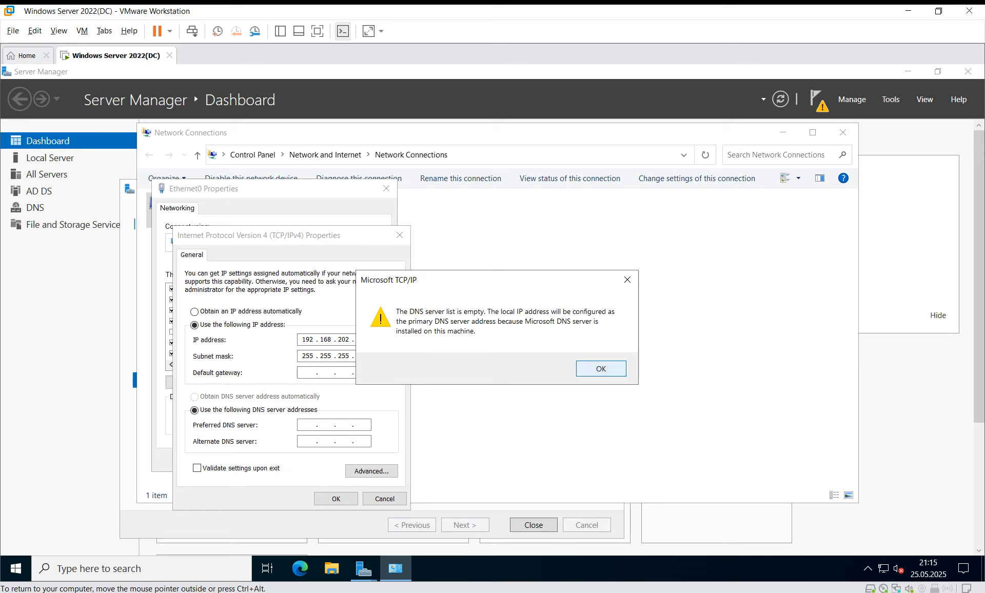
key("Return")
Set the preferred DNS server to 192.168.202.128 and close Ethernet0 properties.
left_click(246, 322)
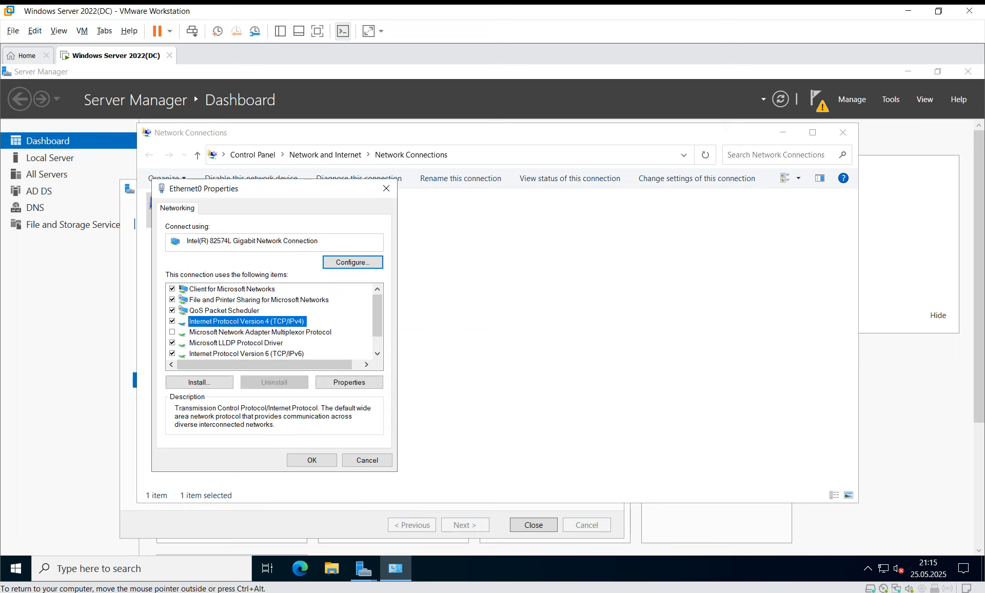
left_click(348, 382)
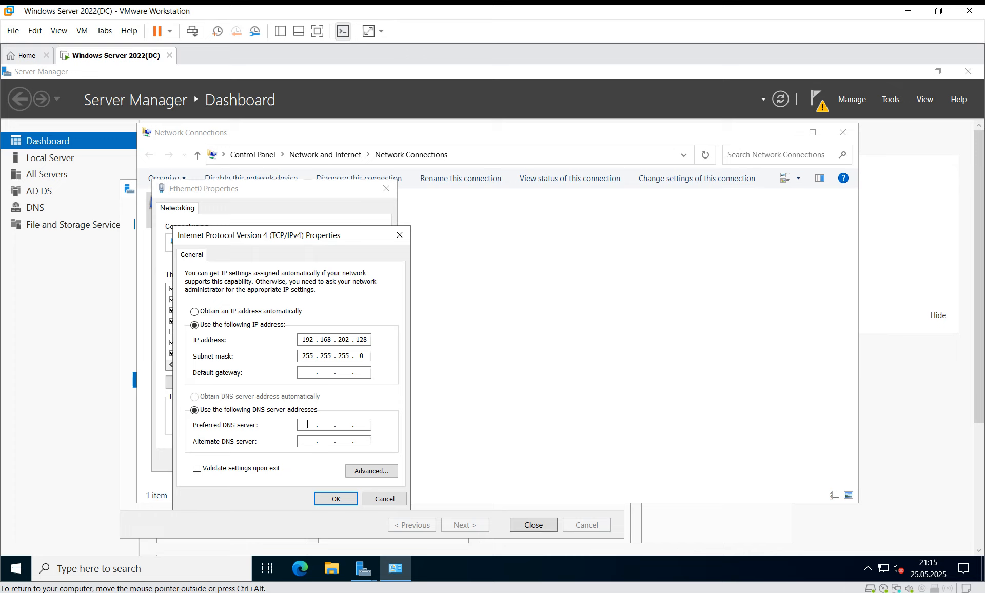
type("192 . 168 .")
type("202.128")
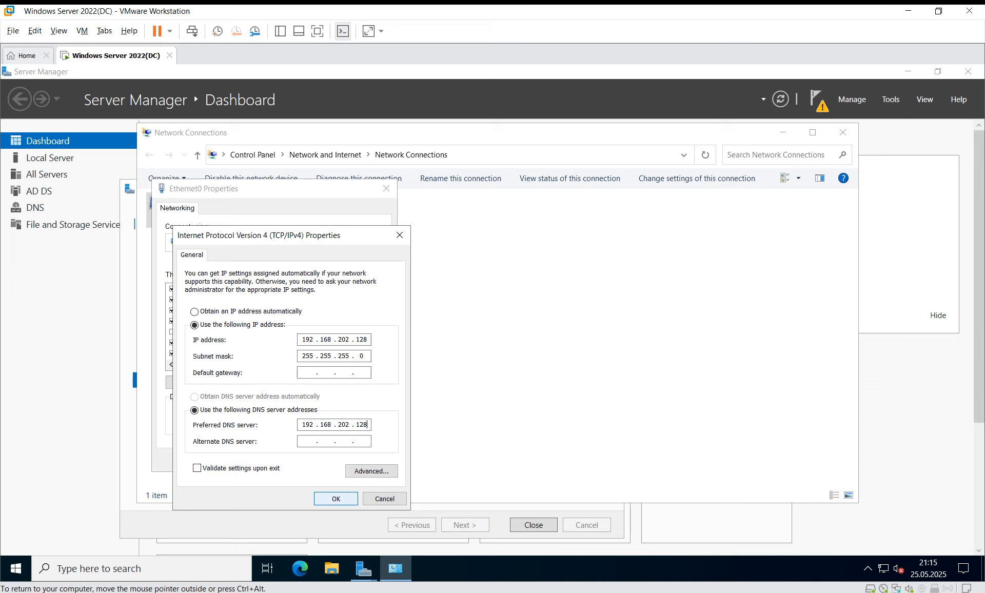
key("Return")
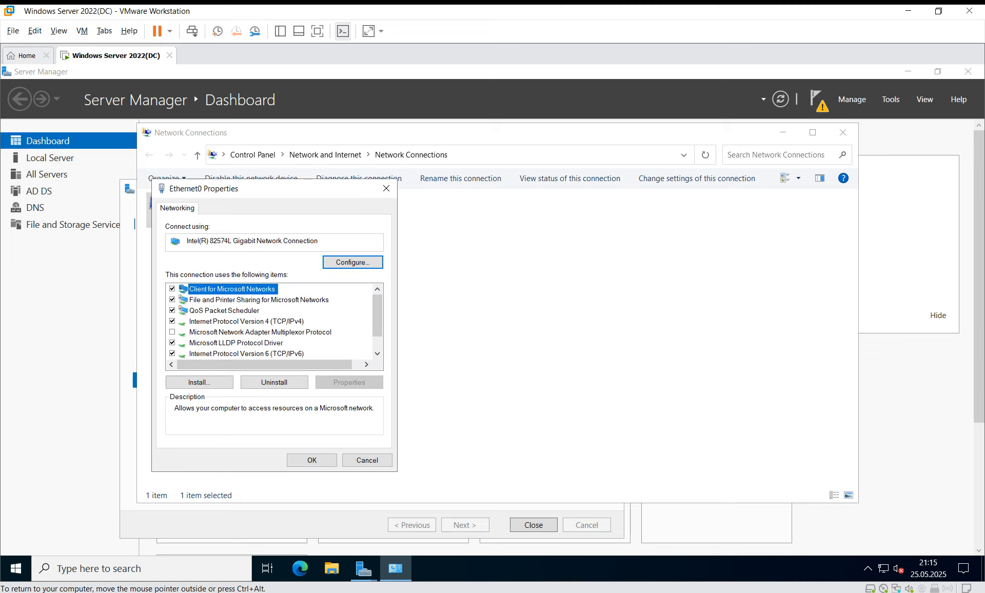
left_click(311, 460)
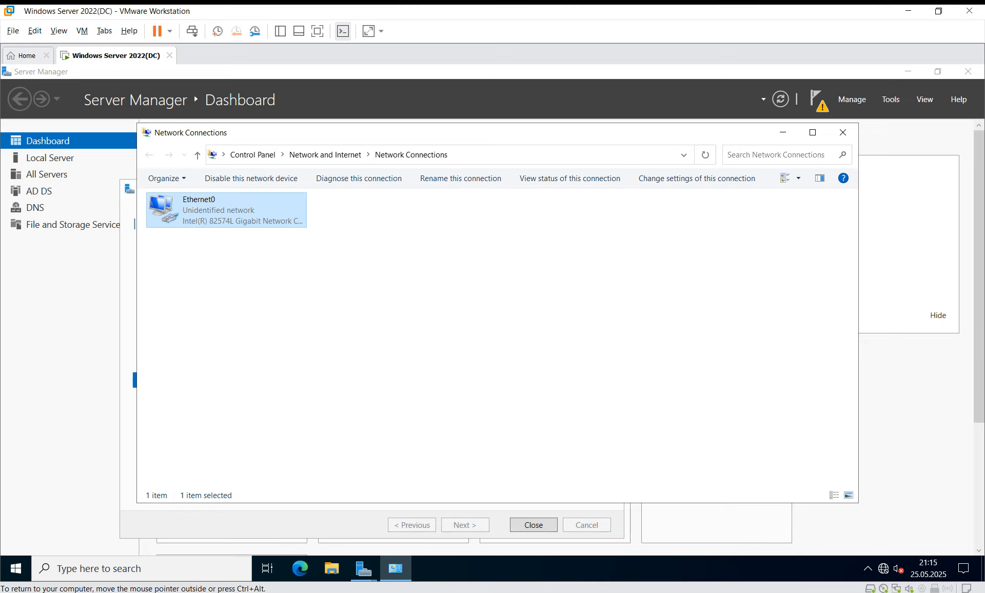
Close Network Connections and the completed roles wizard, then review and dismiss server notifications.
left_click(882, 568)
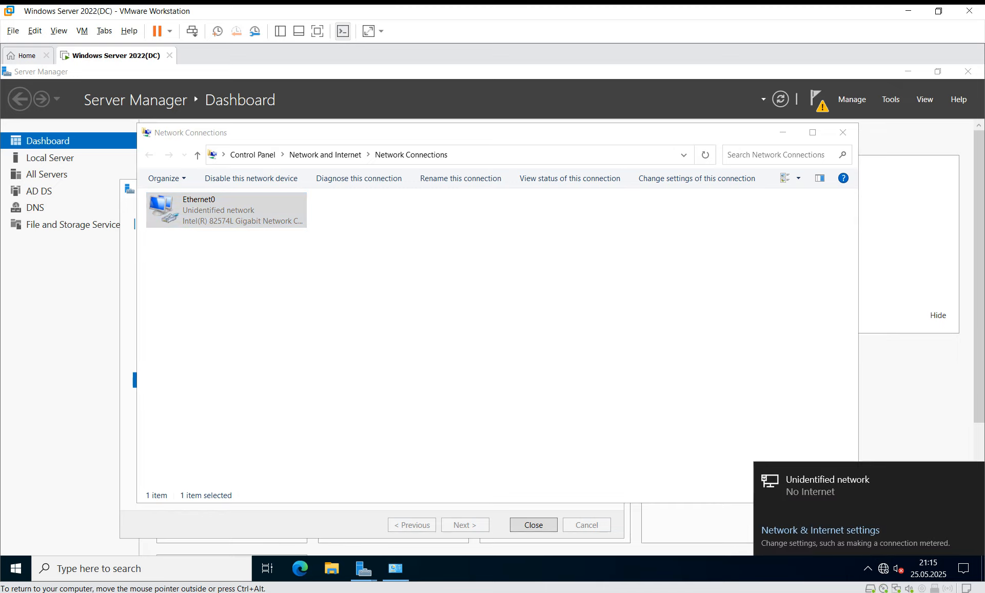
left_click(842, 133)
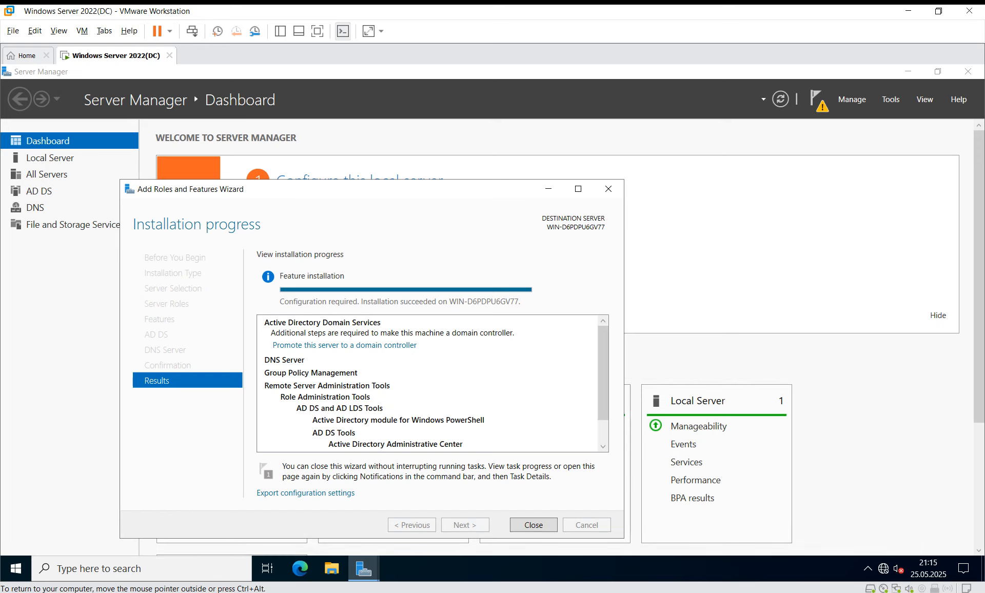
left_click(534, 525)
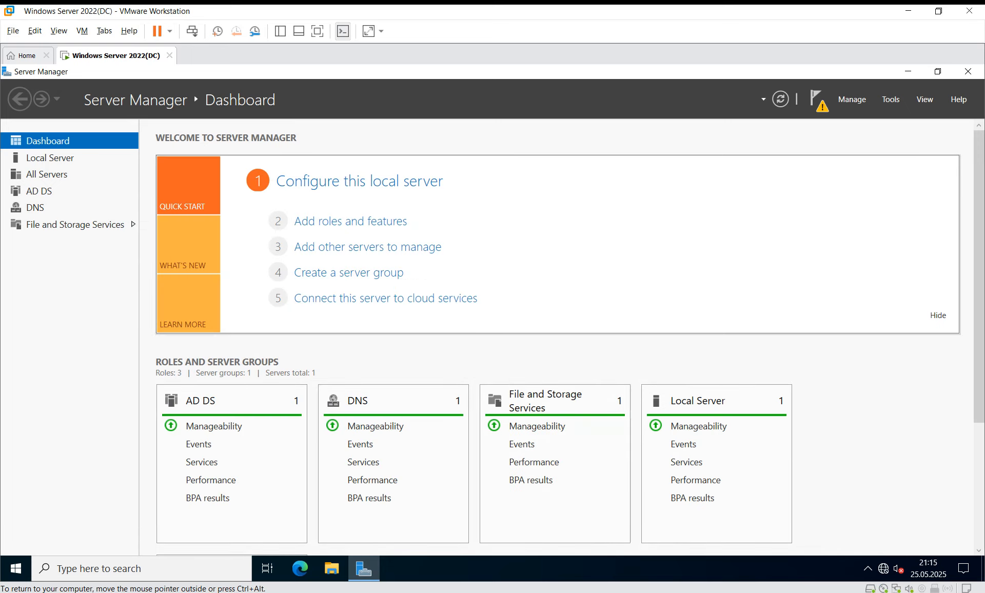
left_click(817, 100)
left_click(716, 176)
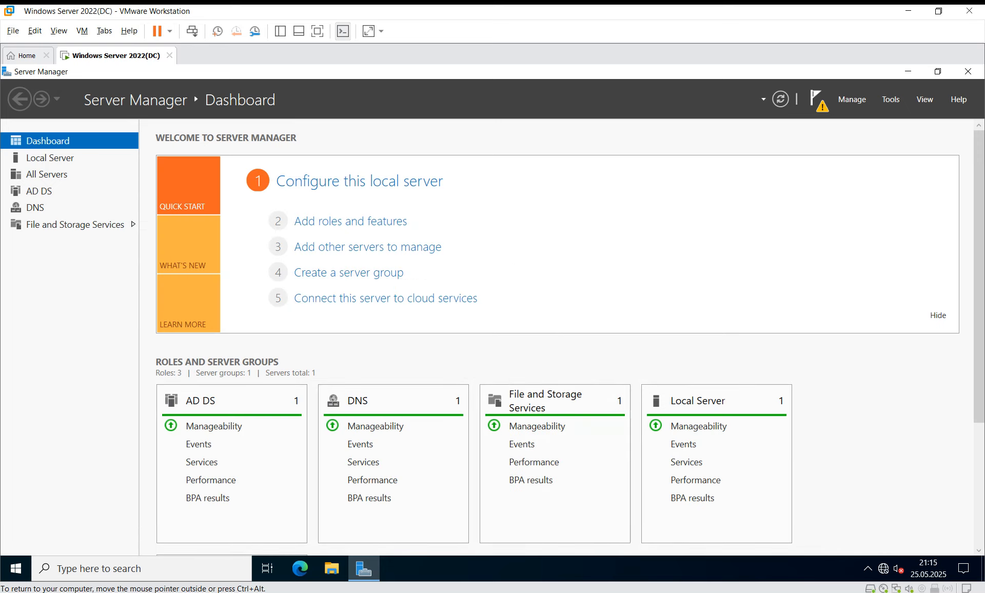
Restart the server with reason Other (Unplanned), confirming despite the warning.
key("super")
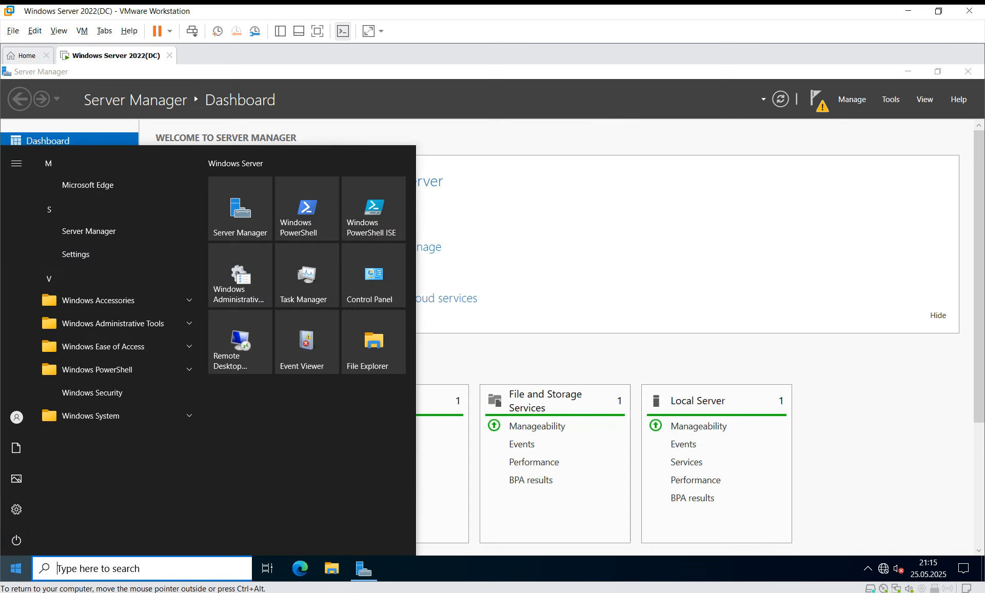
left_click(17, 540)
left_click(36, 506)
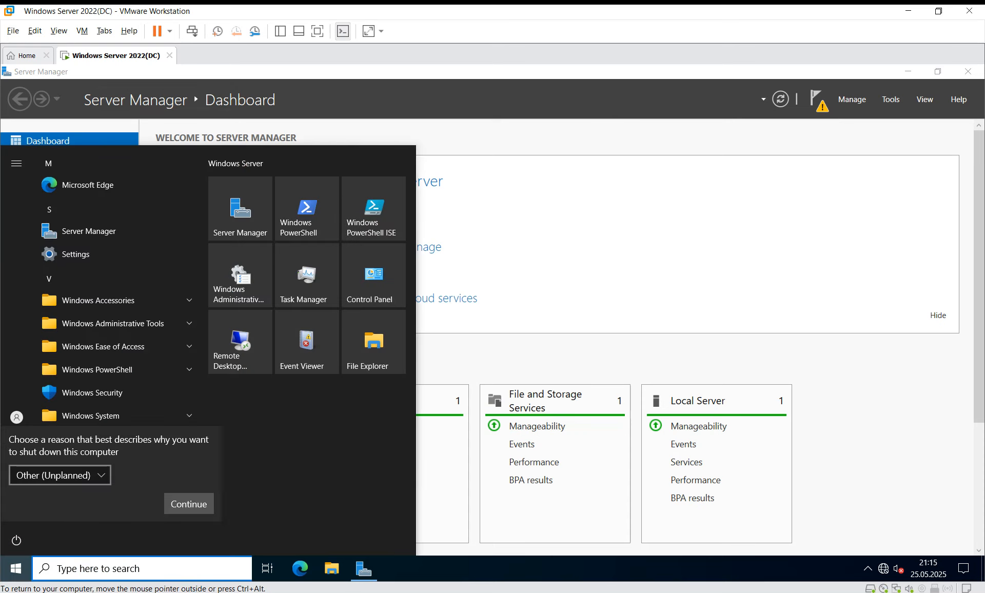
left_click(60, 475)
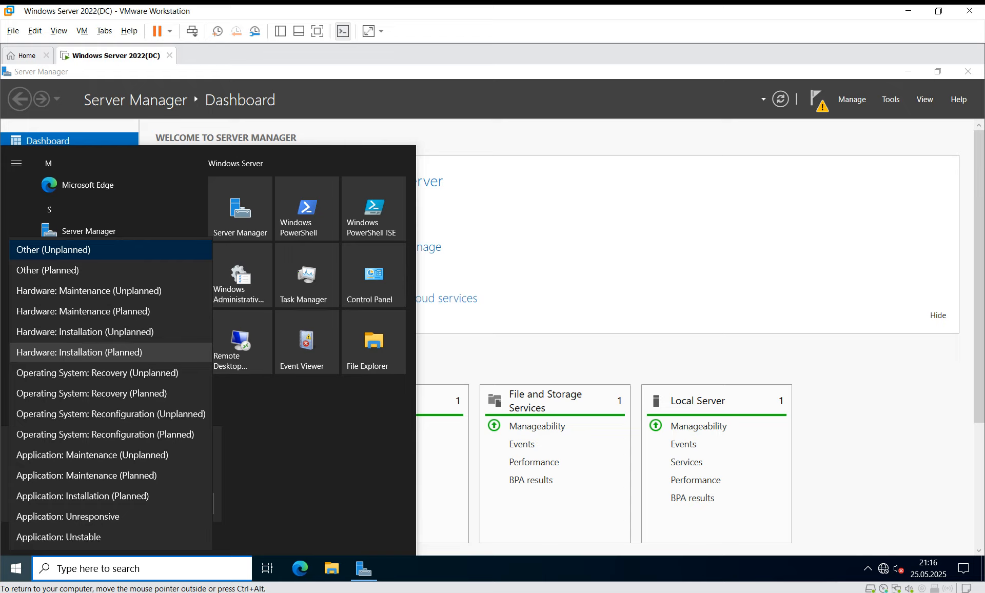
scroll(103, 413, "down", 1)
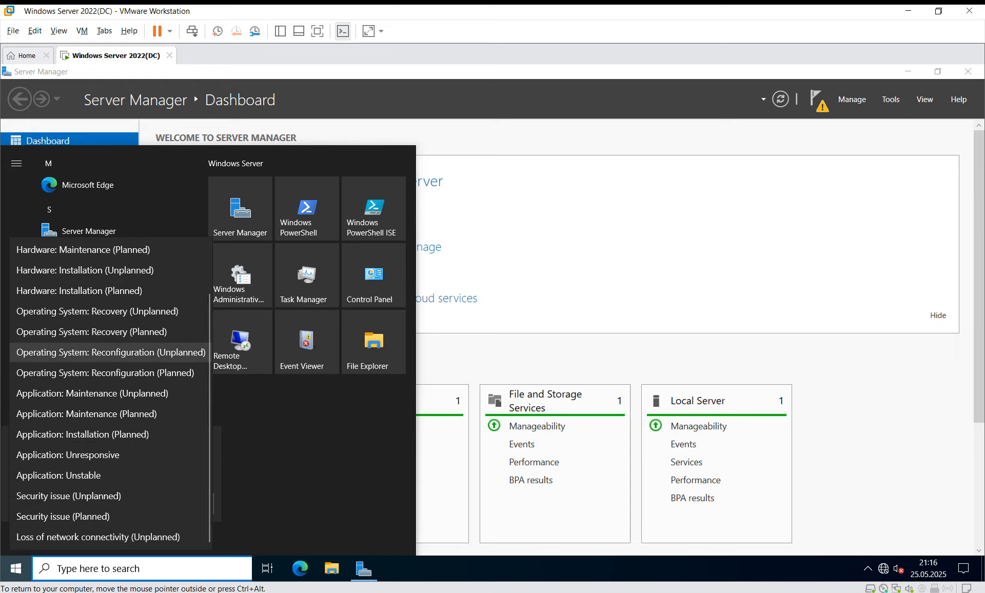
scroll(103, 414, "up", 1)
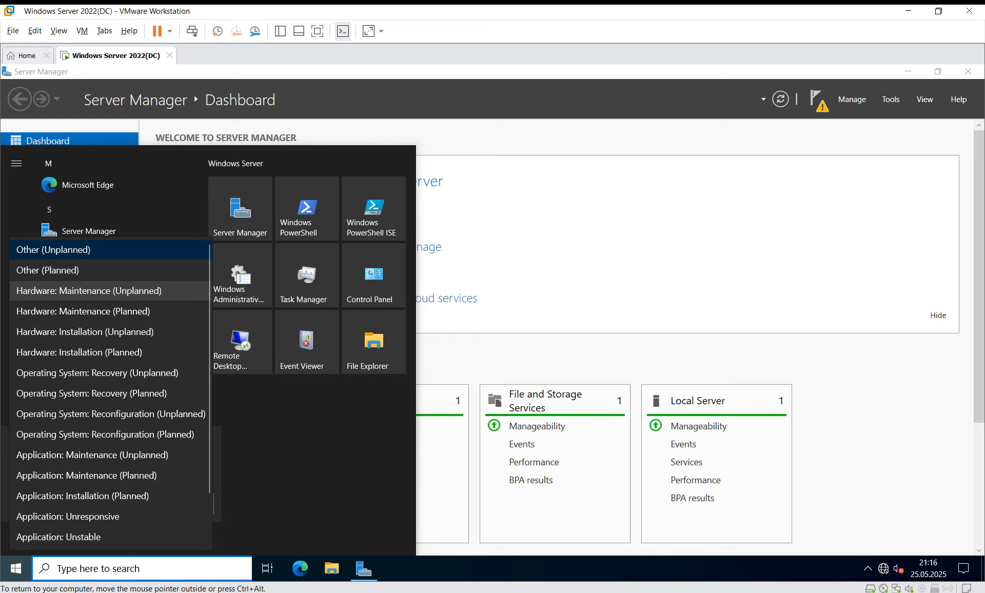
left_click(53, 250)
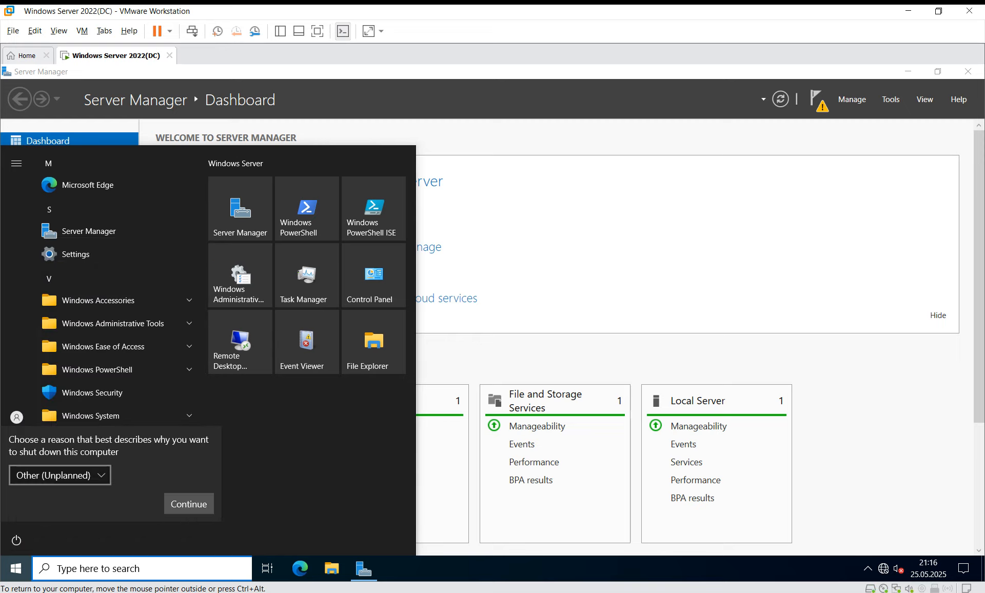
left_click(188, 504)
left_click(188, 504)
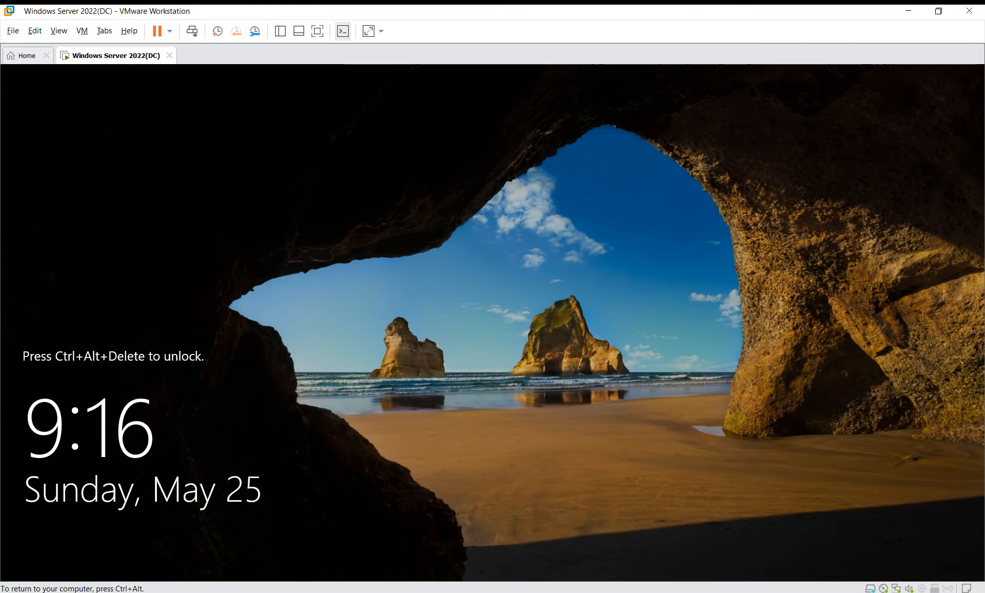
Unlock the lock screen and sign in as Administrator with the account password.
left_click(192, 31)
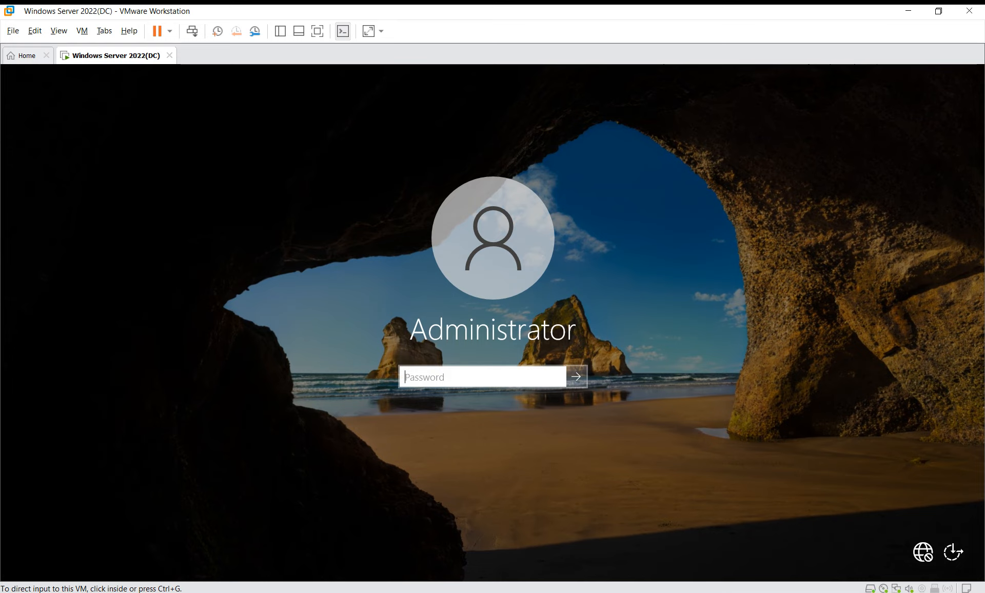
left_click(482, 377)
type("••••••")
key("Return")
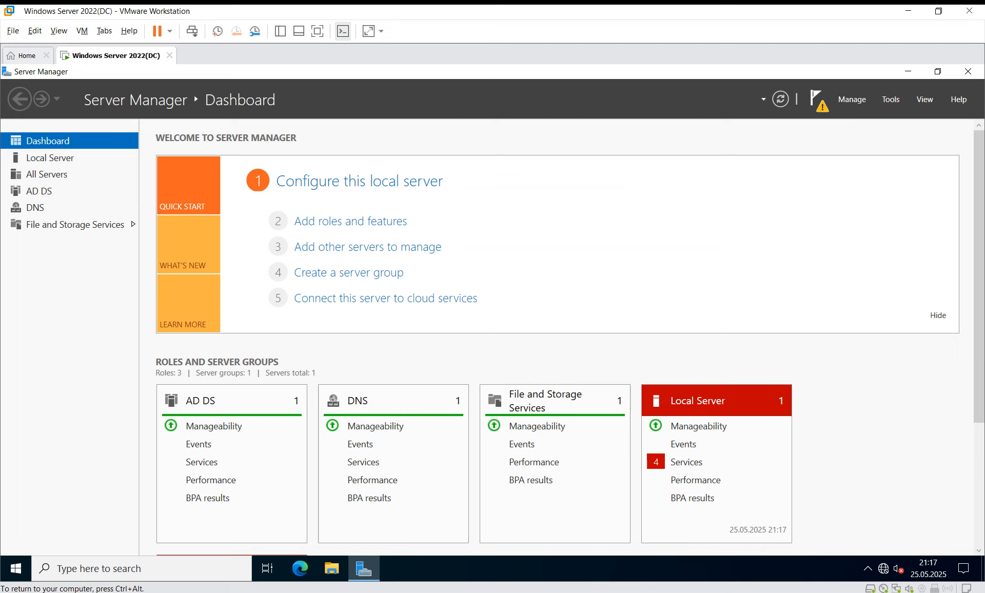
From the Server Manager notifications, launch 'Promote this server to a domain controller'.
left_click(818, 99)
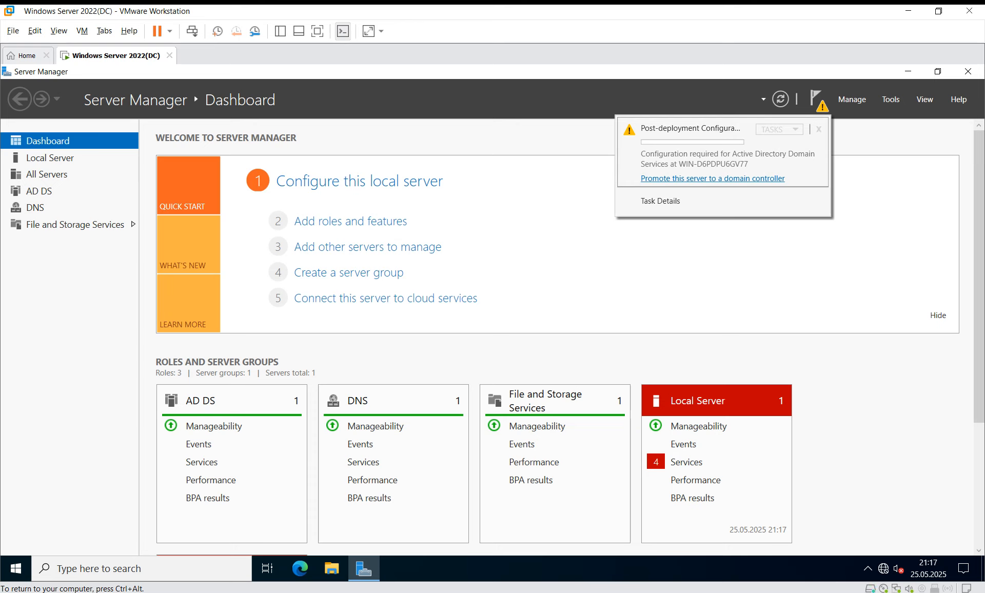
left_click(713, 178)
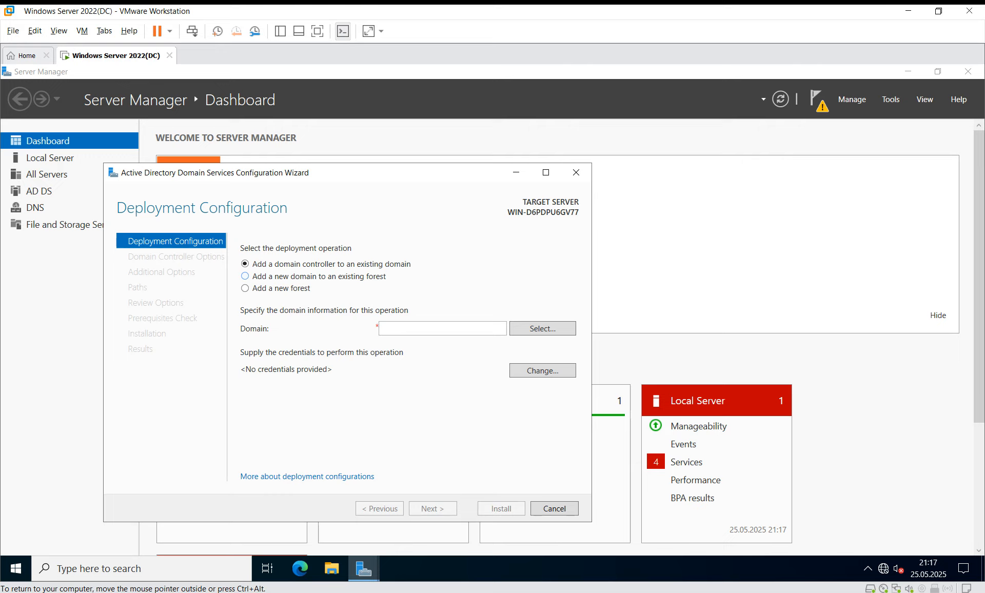
Choose Add a new forest with root domain name azstream.local.
left_click(245, 288)
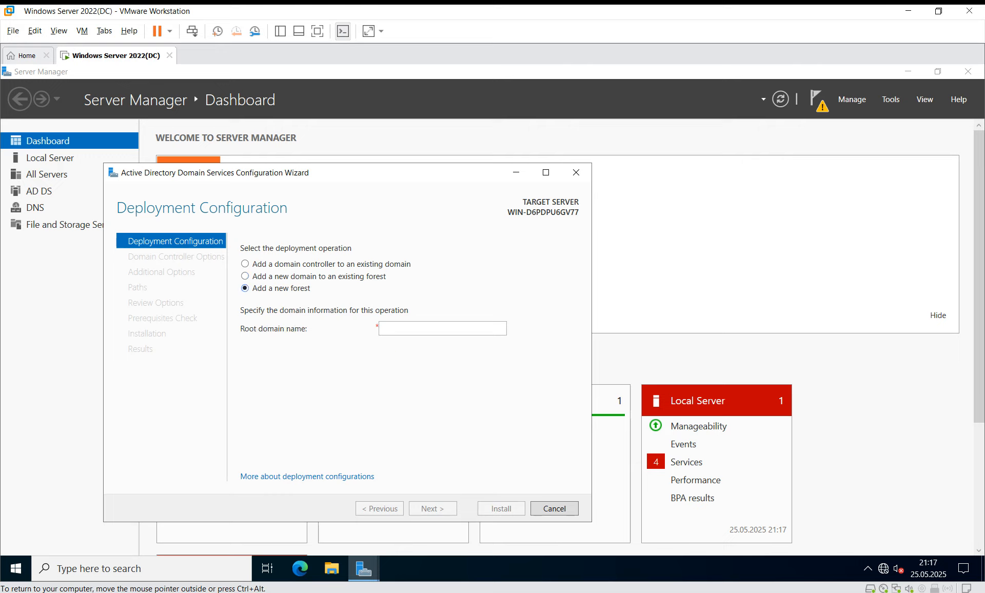
left_click(436, 328)
type("azstre")
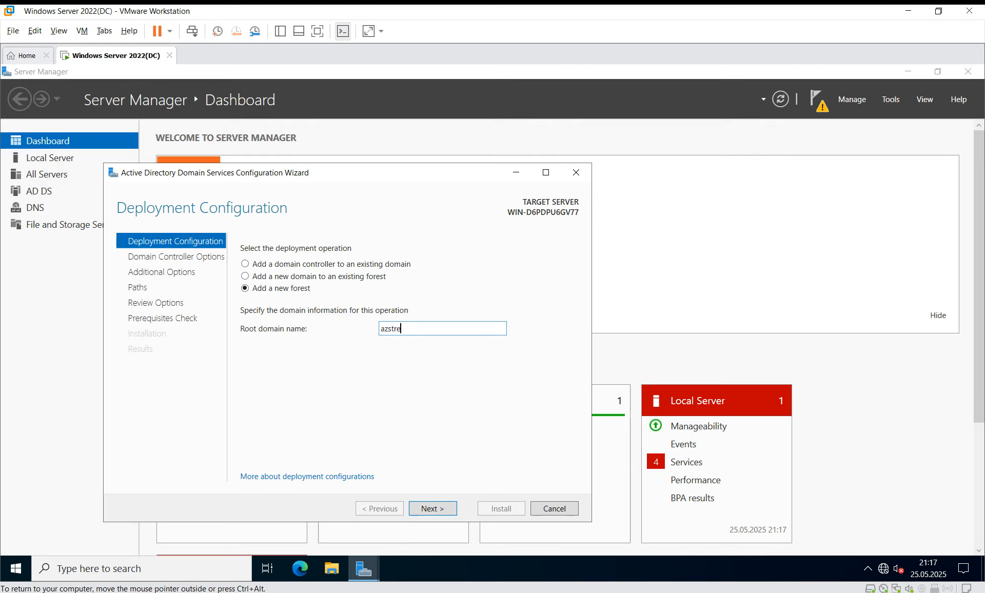
type("am.local")
key("Return")
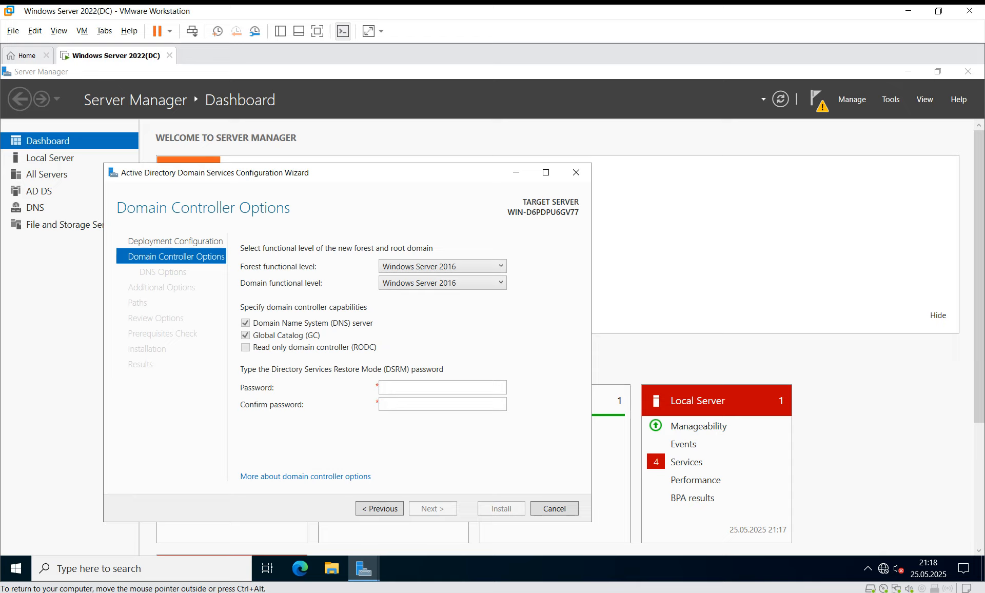
Enter and confirm the DSRM password, then pass through DNS Options.
type("•••••••")
key("Tab")
type("•••••••")
key("Return")
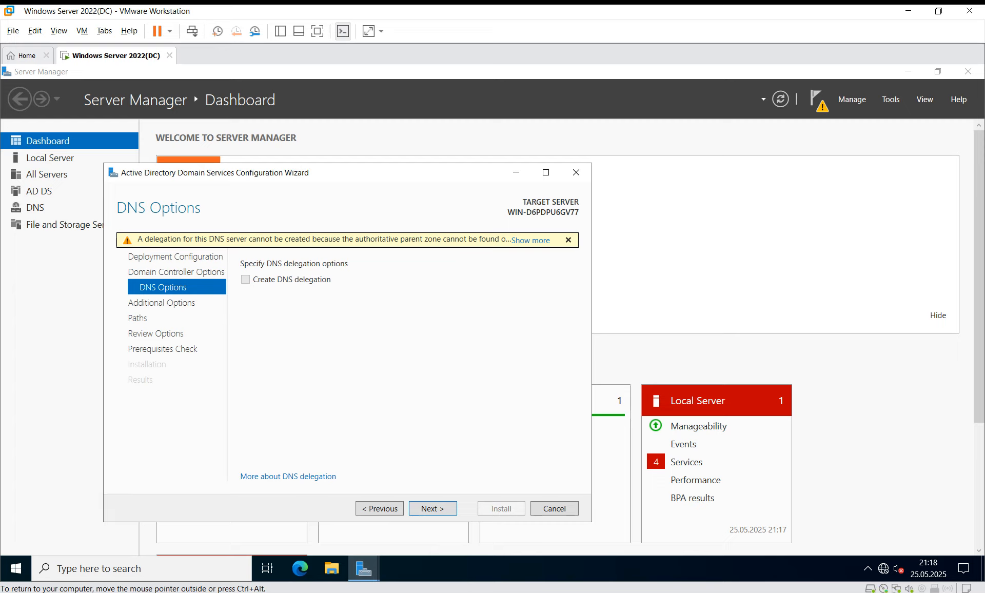
key("Return")
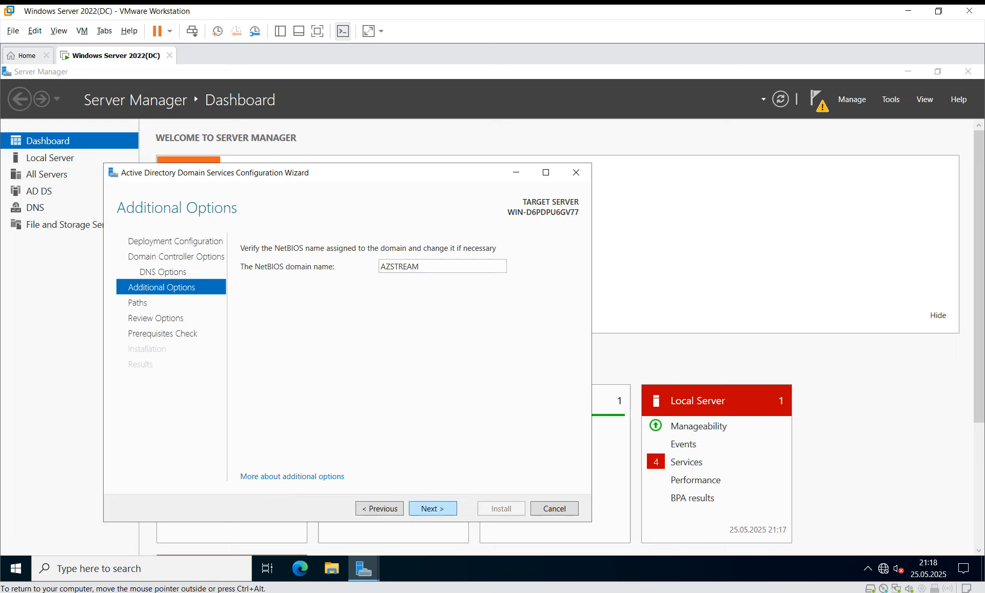
Accept NetBIOS name AZSTREAM and the default database, log and SYSVOL paths.
left_click(432, 508)
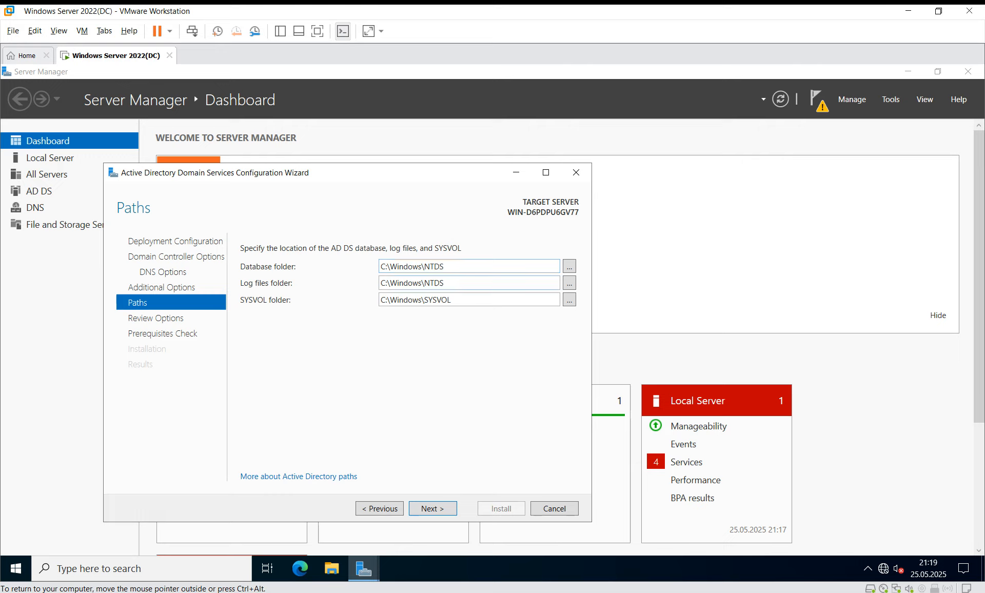
left_click_drag(454, 300, 380, 300)
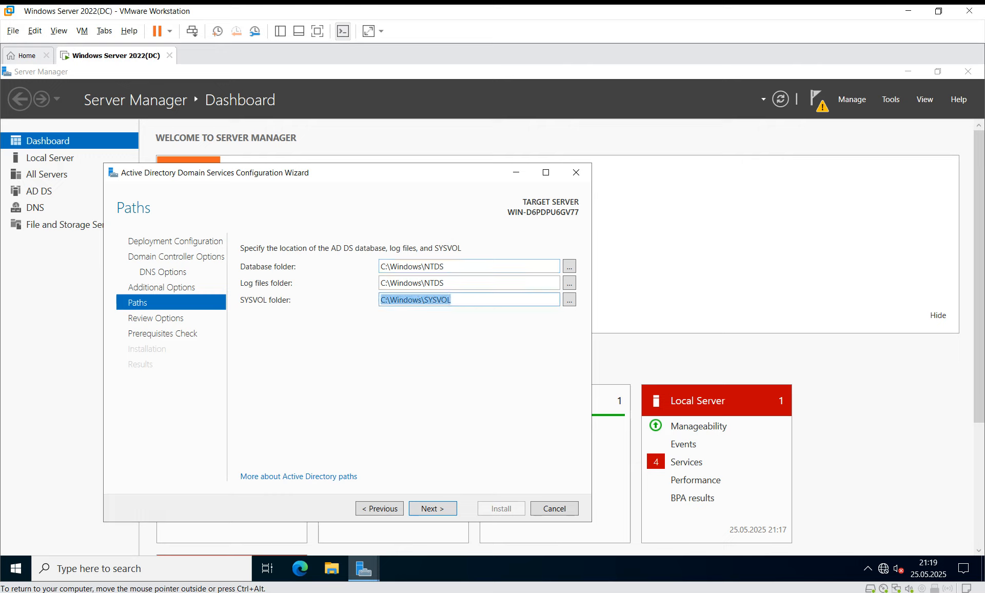
left_click(453, 300)
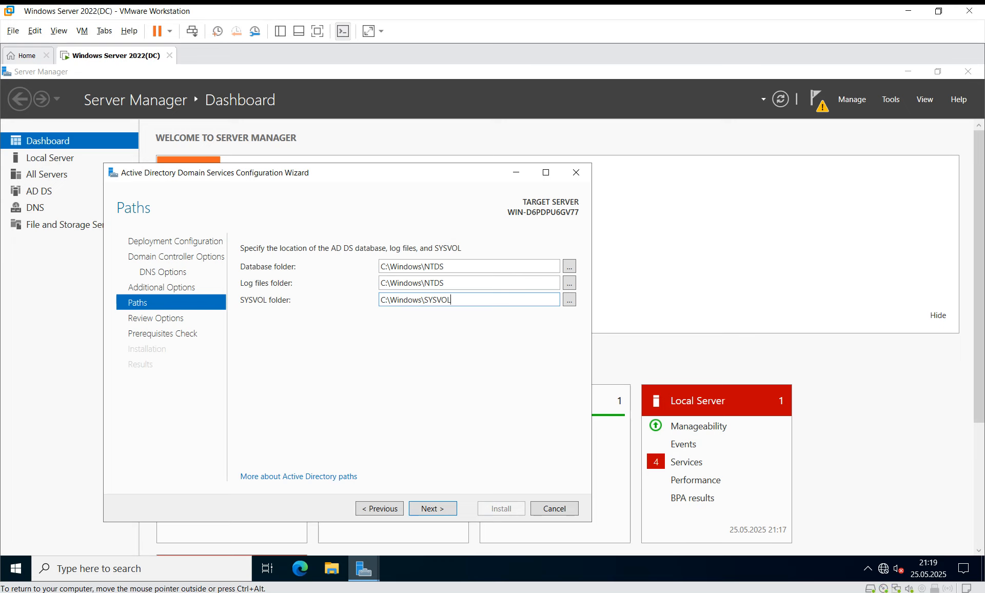
key("Return")
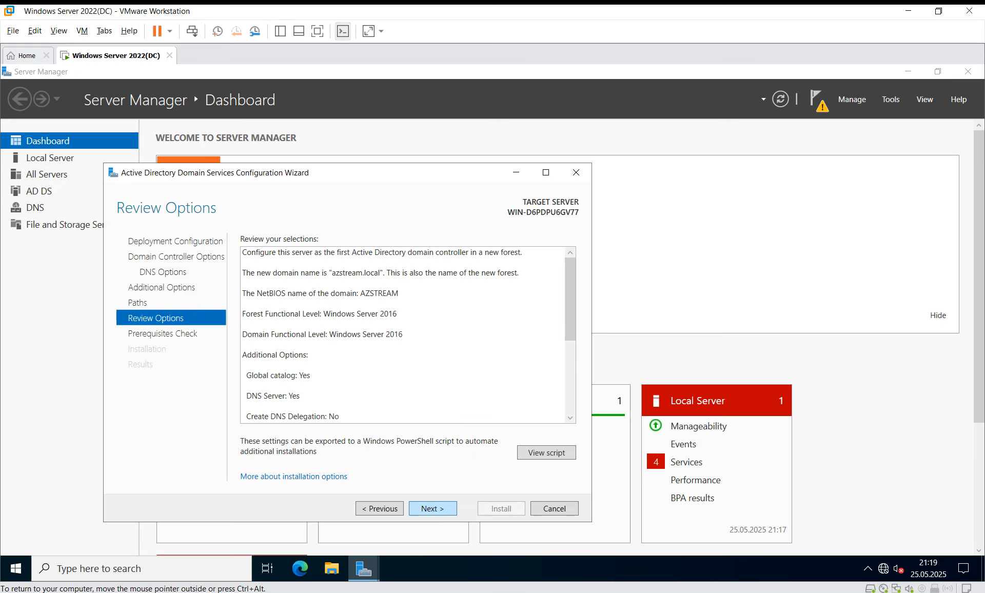
Review the azstream.local forest summary and proceed to the prerequisites check.
scroll(402, 335, "down", 5)
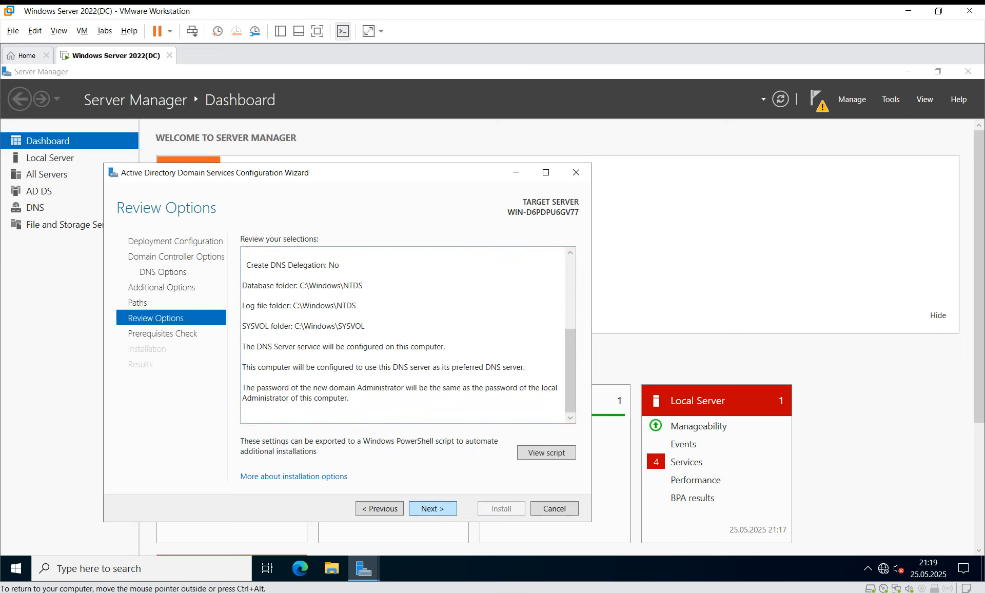
left_click(432, 508)
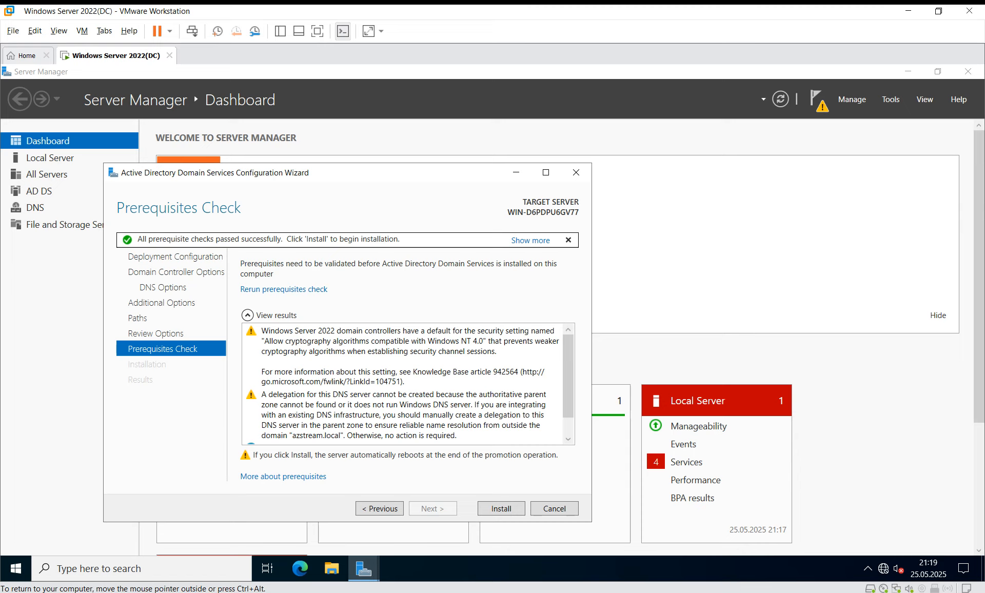
Review the prerequisites check results and install AD DS to promote the server to domain controller.
scroll(408, 383, "down", 1)
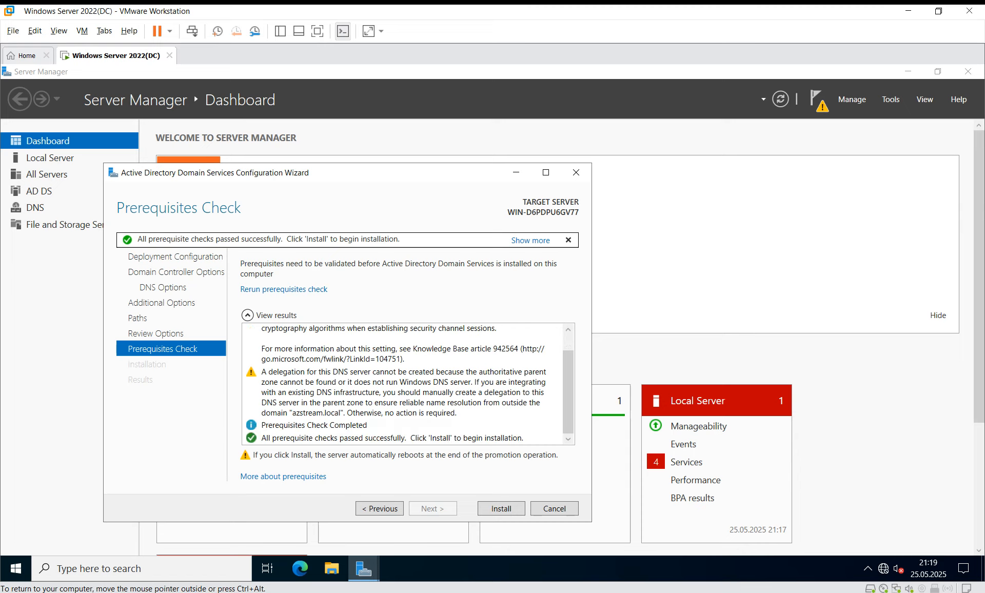
scroll(408, 384, "up", 1)
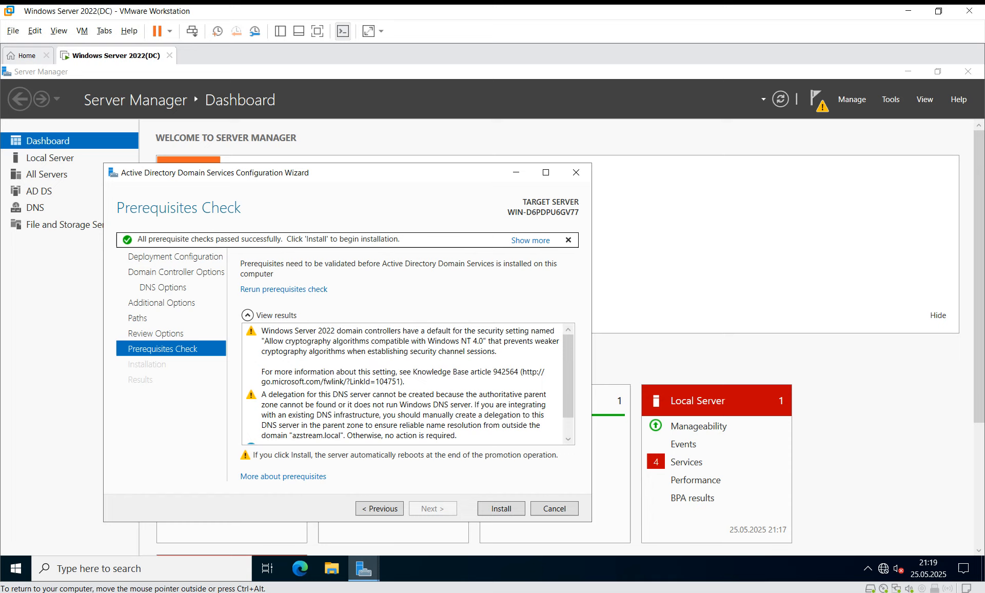
left_click(501, 508)
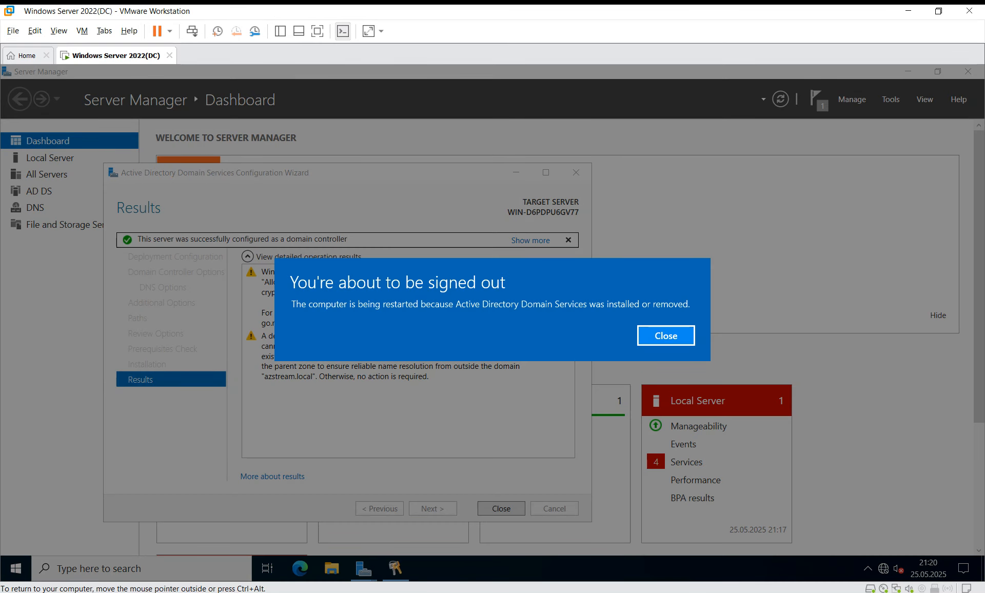
Dismiss the 'You're about to be signed out' notice and close the AD DS configuration wizard.
left_click(666, 336)
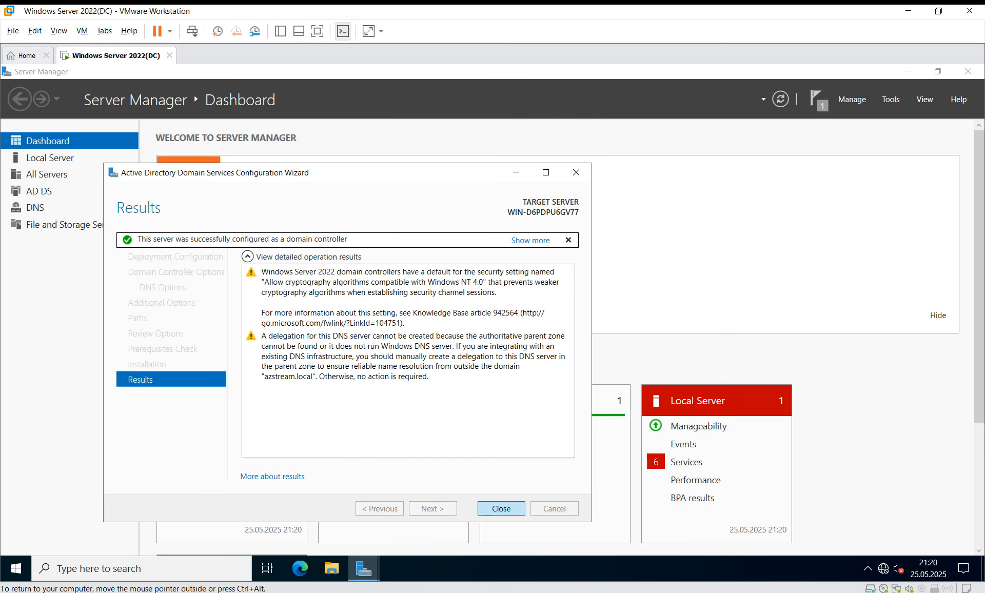
left_click(501, 509)
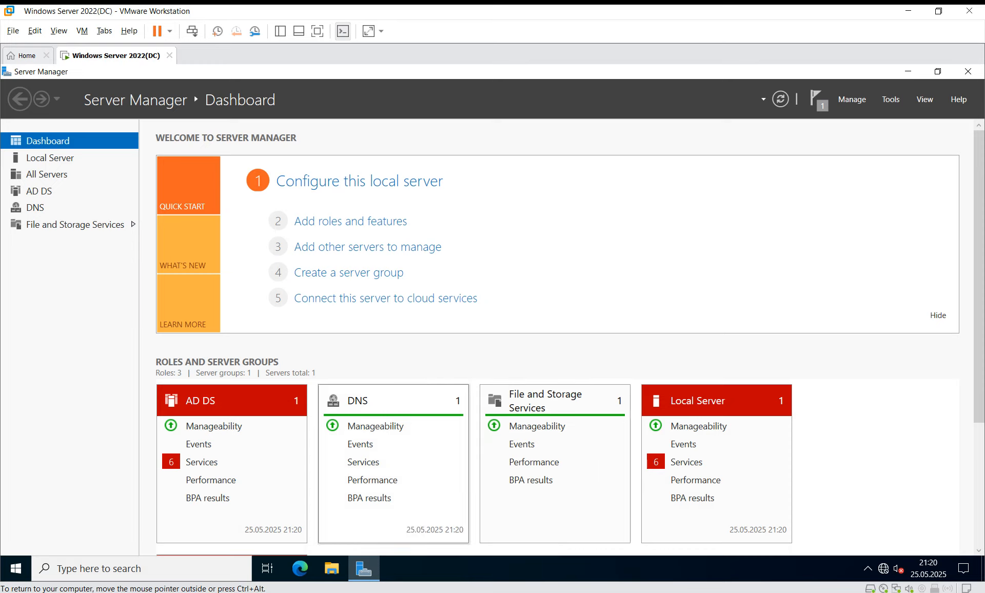
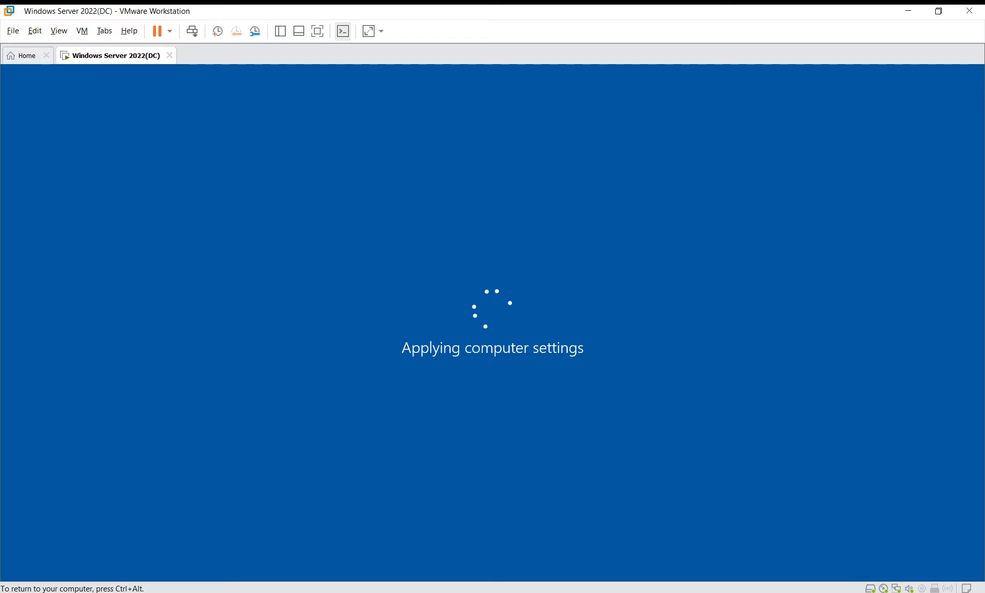
Once the restarted DC reaches its lock screen, release input from the VM and switch windows.
key("ctrl+alt")
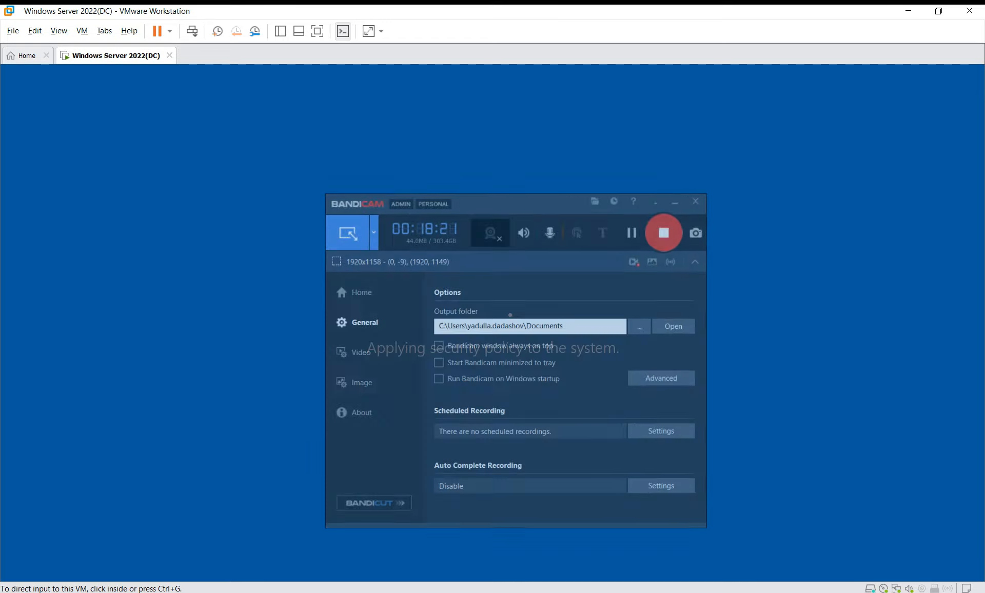
key("alt+Tab")
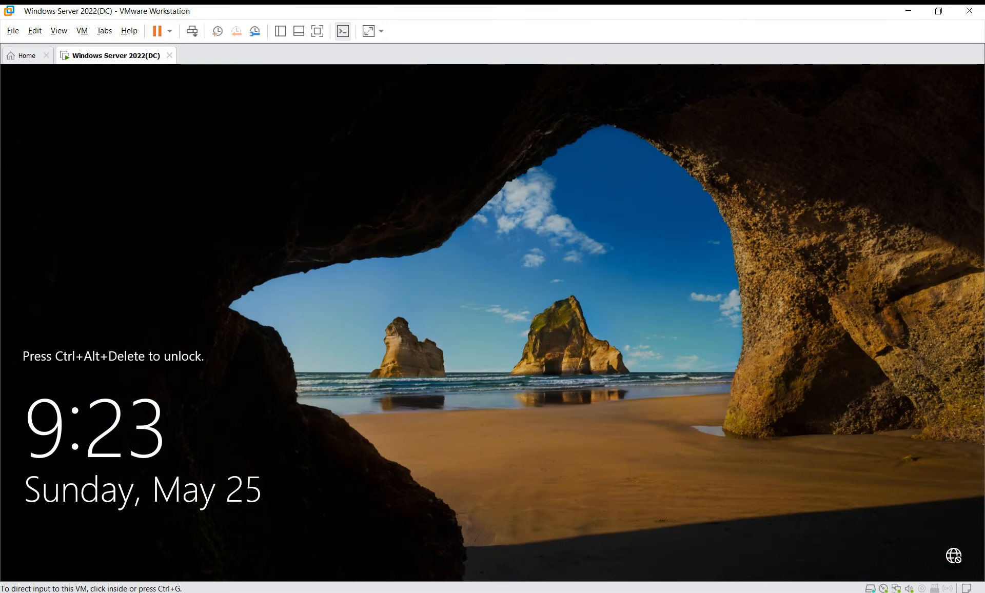
Sign in to the DC as AZSTREAM\Administrator with the account password, then switch to Paint.
left_click(192, 31)
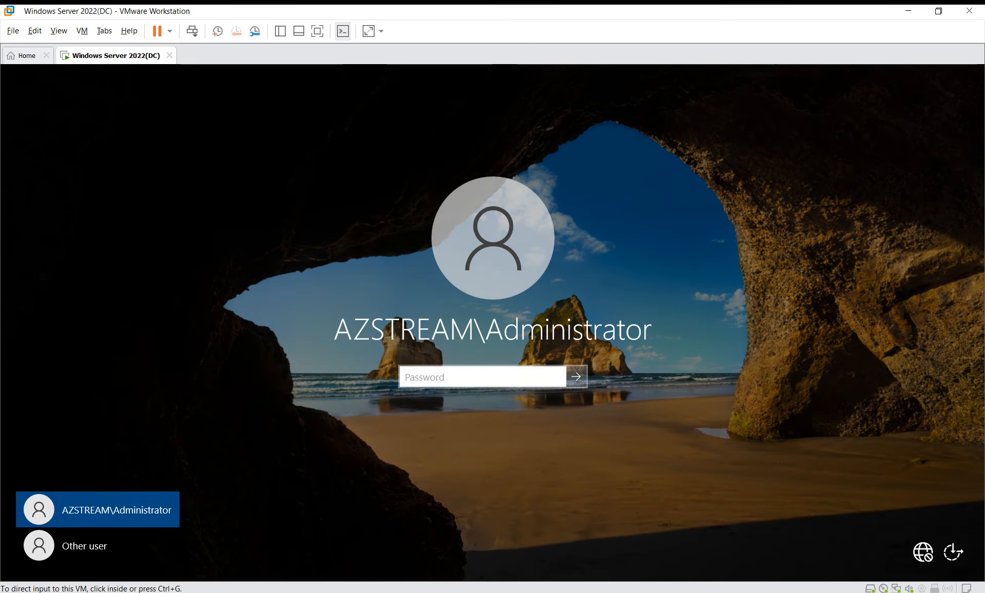
left_click(493, 328)
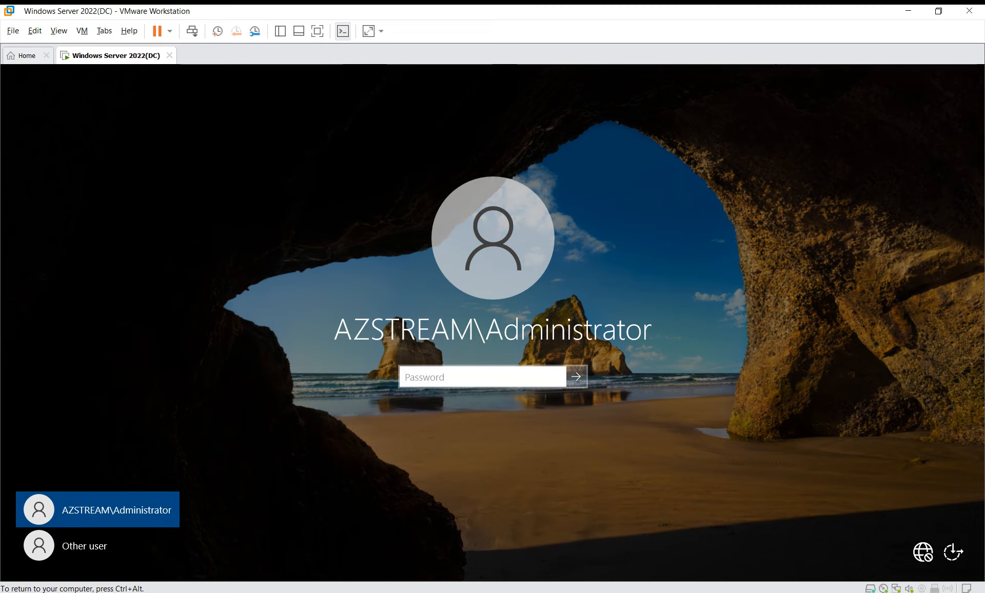
left_click(97, 546)
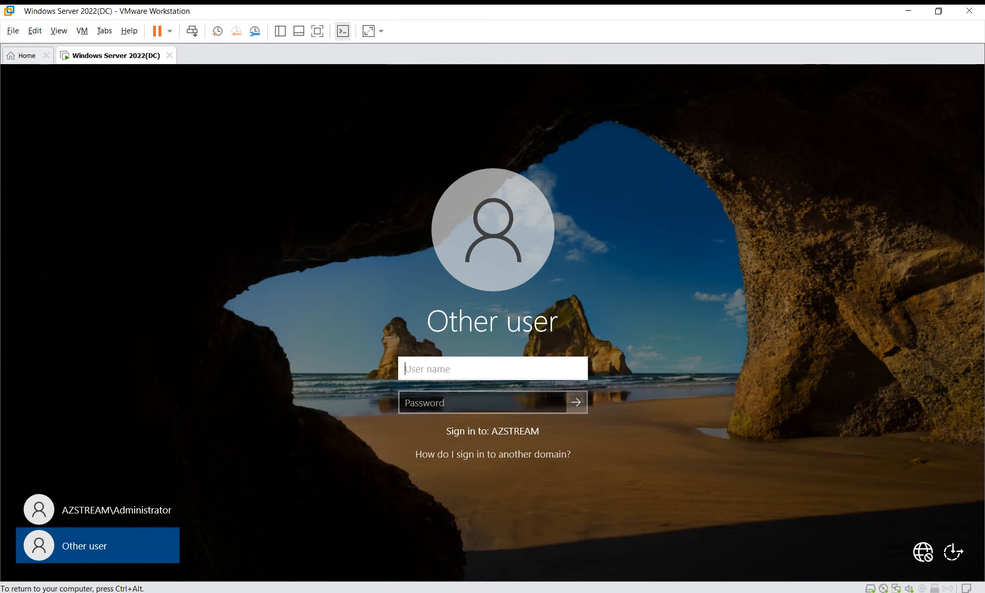
type(".\\")
key("BackSpace")
key("BackSpace")
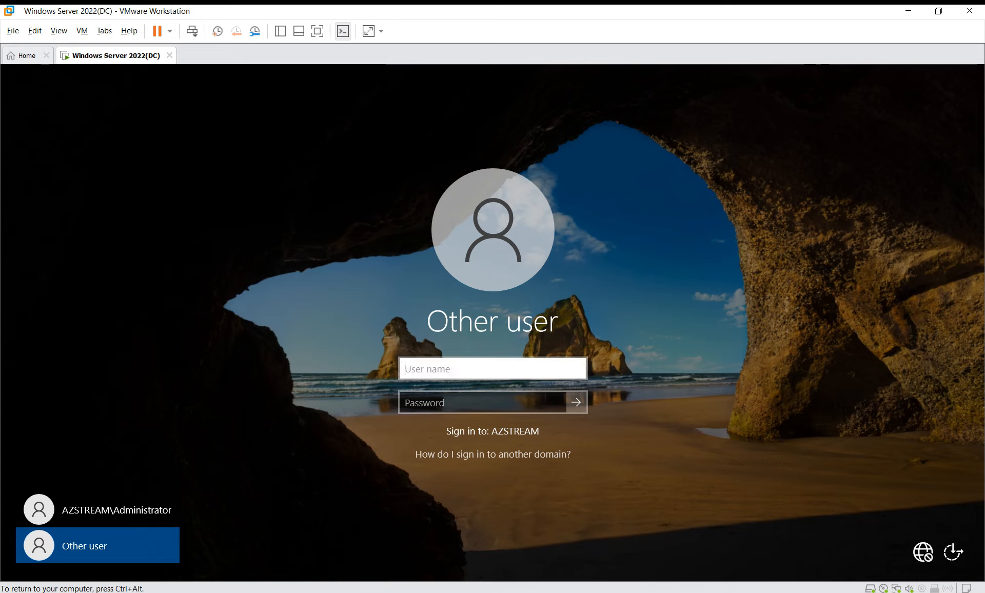
left_click(98, 510)
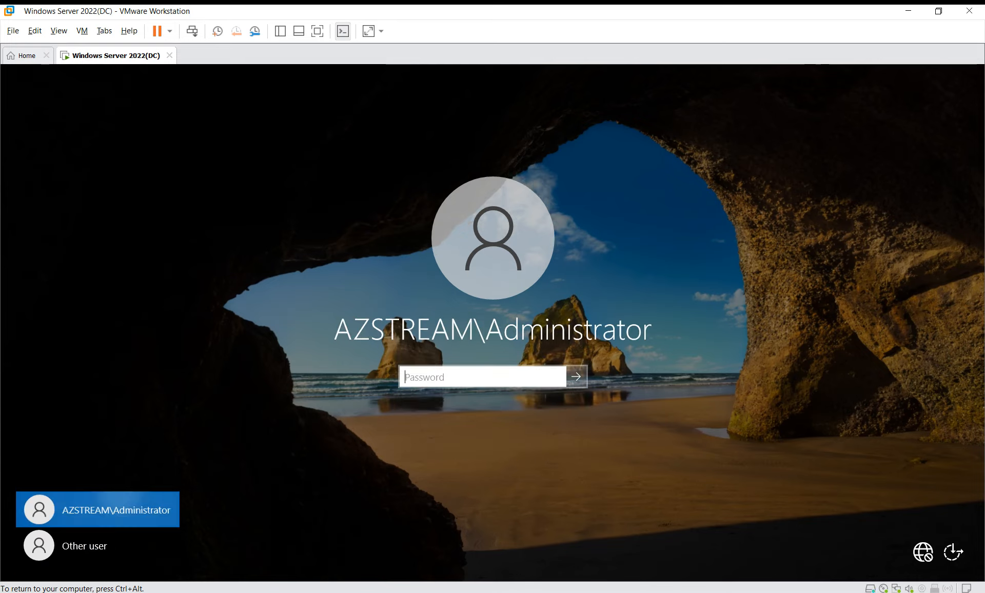
type("•••••••")
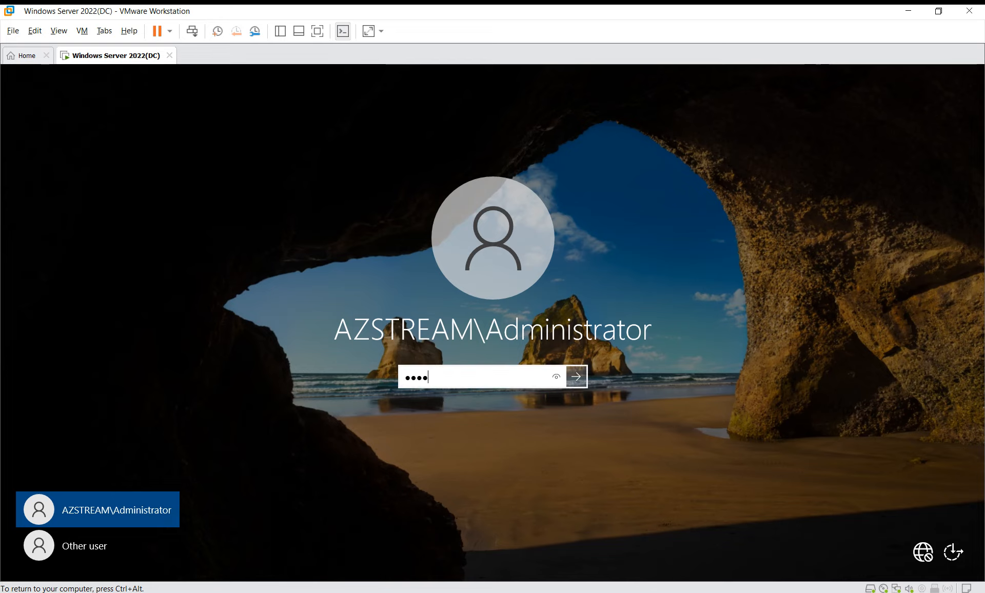
key("Return")
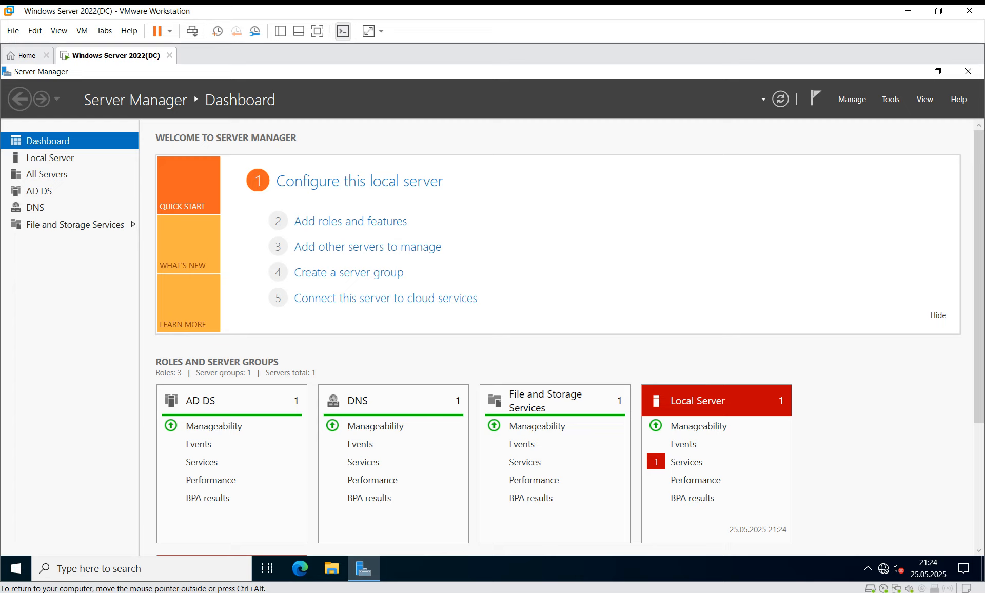
key("alt+Tab")
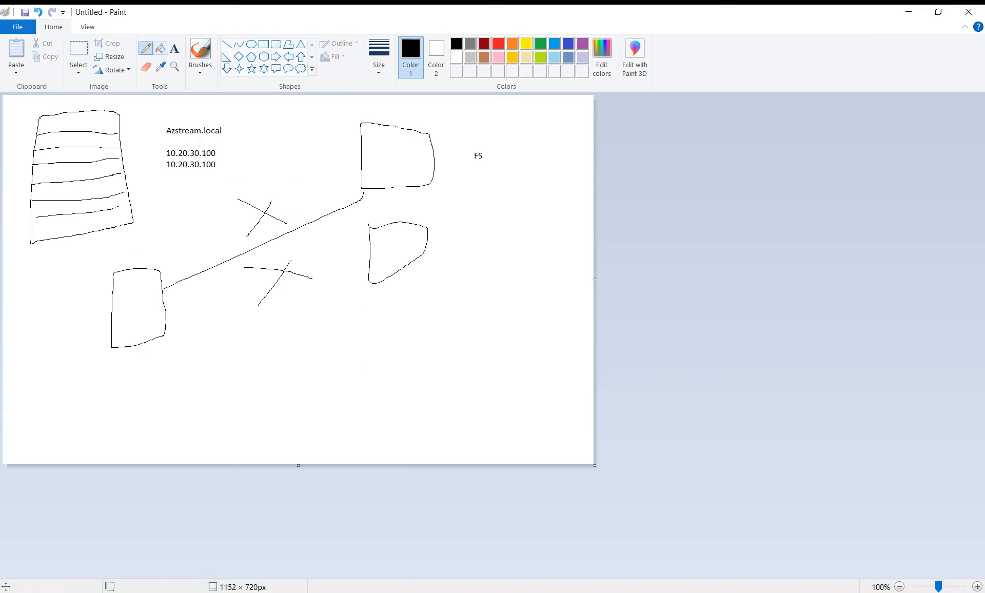
Try clearing the old sketch, then discard it without saving to get a blank canvas.
left_click(161, 49)
left_click(118, 252)
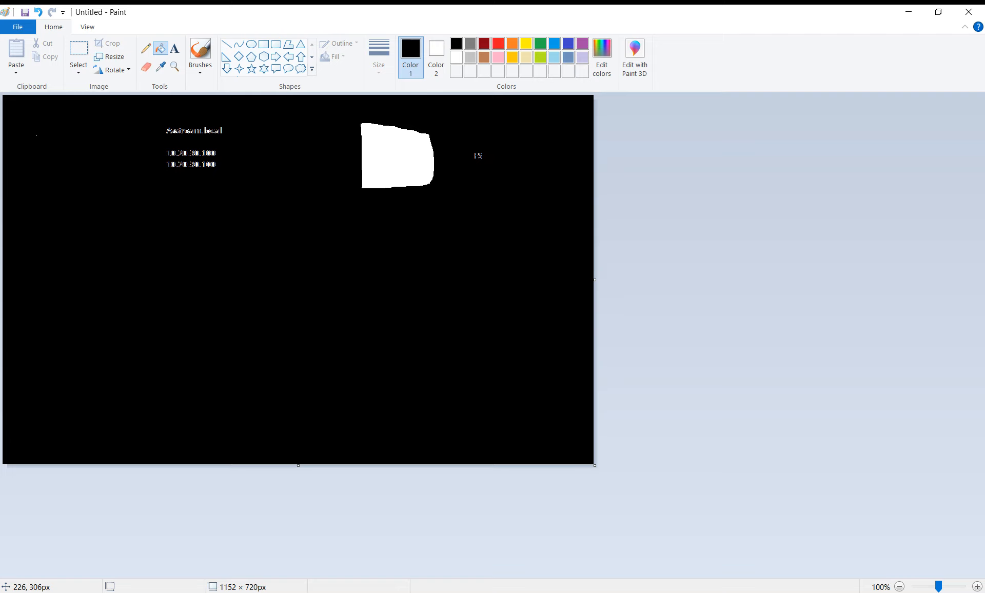
key("ctrl+z")
left_click(146, 67)
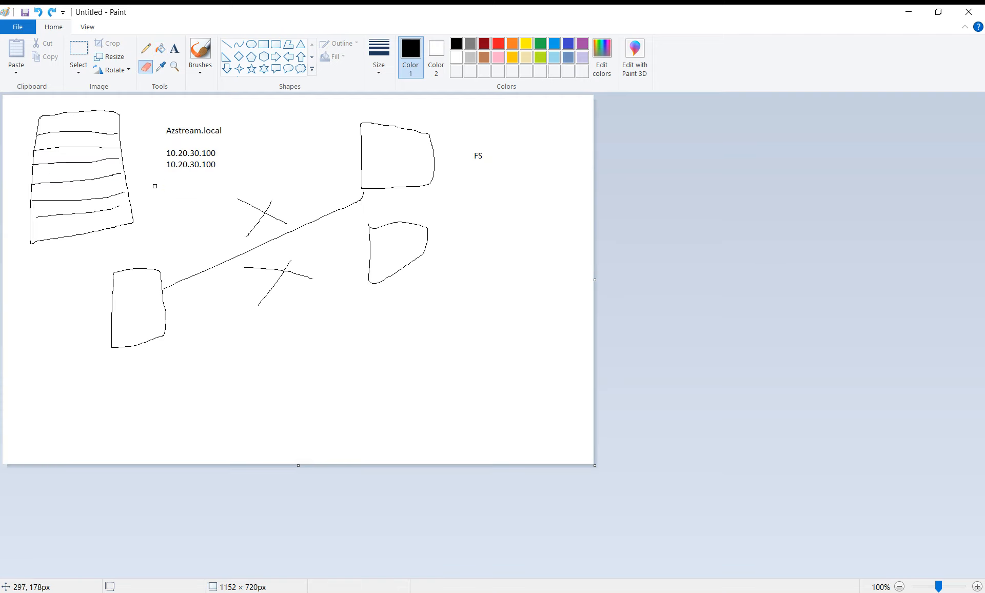
mouse_move(106, 265)
left_mouse_down()
mouse_move(110, 308)
mouse_move(156, 239)
mouse_move(239, 256)
left_mouse_up()
key("alt+F4")
left_click(516, 308)
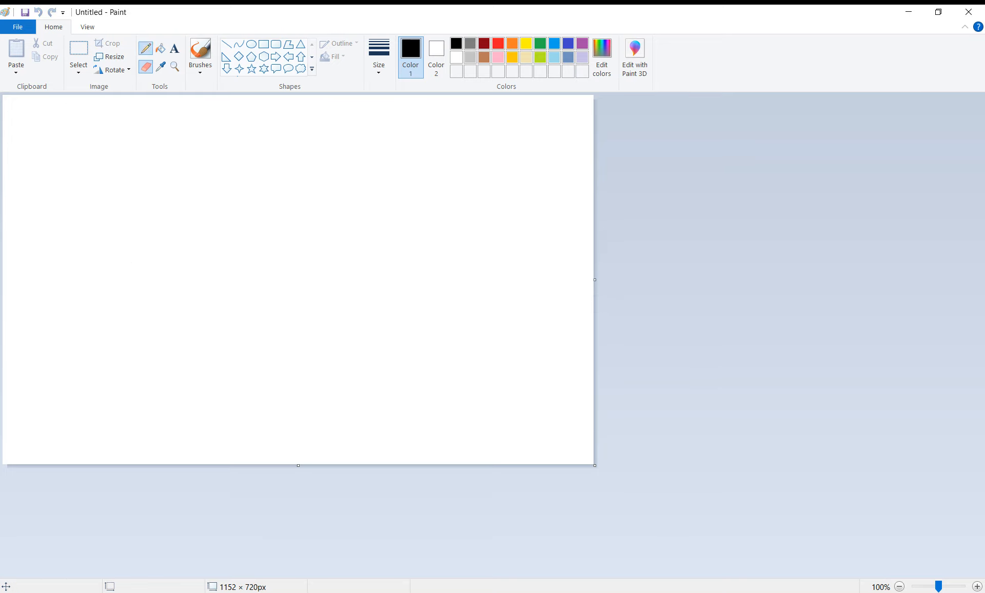
Pencil a box at upper left, label it 'Azstream.local', and pencil a second box further right.
left_click(146, 48)
mouse_move(41, 121)
left_mouse_down()
mouse_move(33, 232)
mouse_move(132, 179)
mouse_move(56, 115)
mouse_move(41, 123)
left_mouse_up()
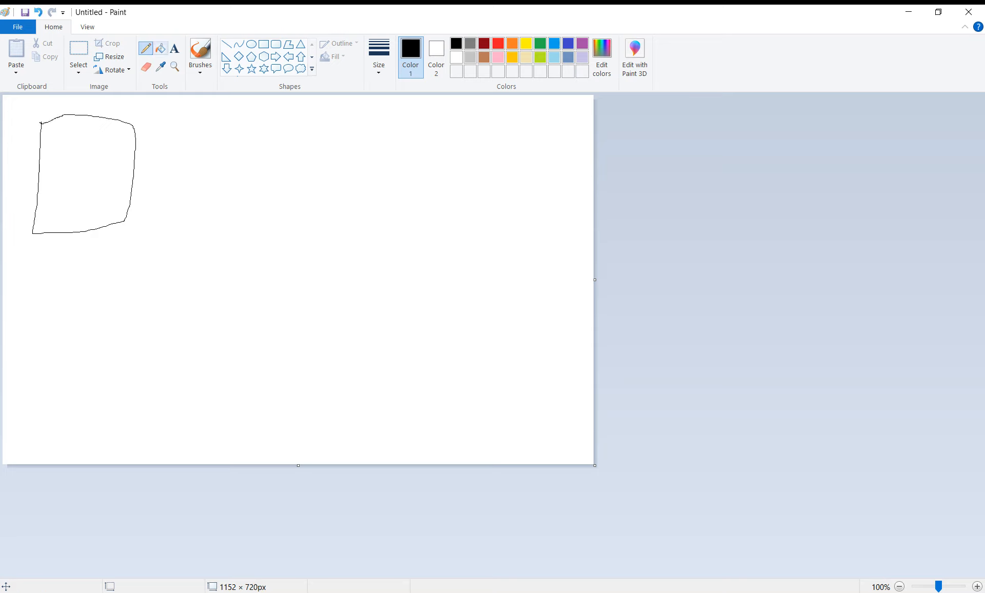
left_click(174, 48)
left_click(184, 138)
type("Azs")
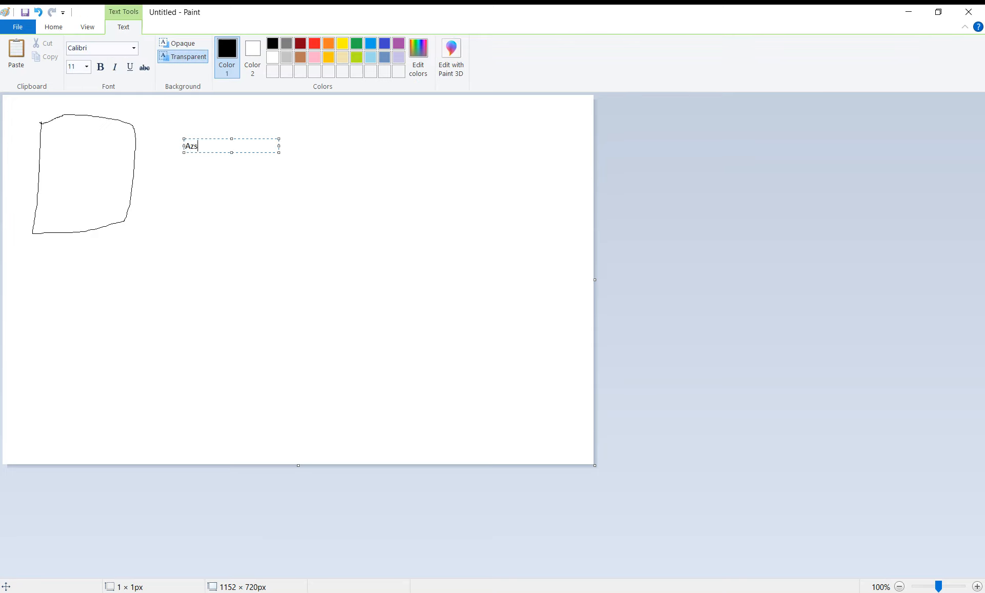
type("tream.local")
key("Return")
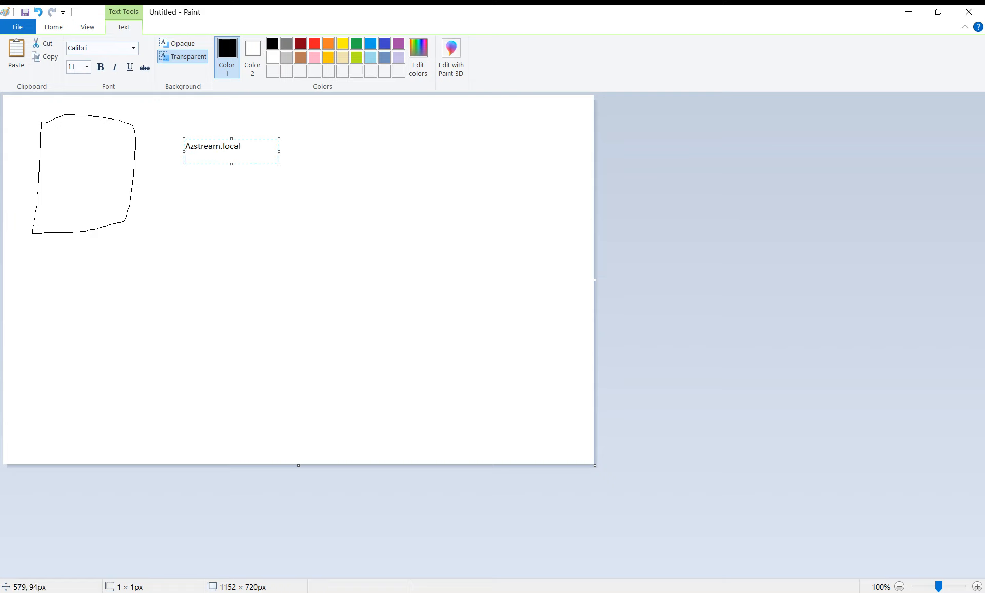
left_click(299, 143)
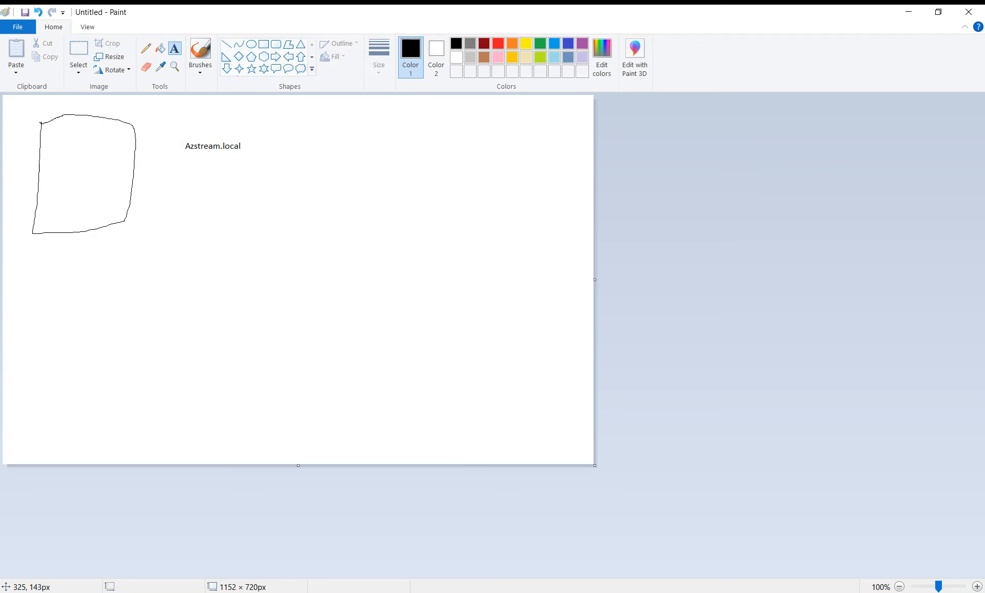
left_click(146, 49)
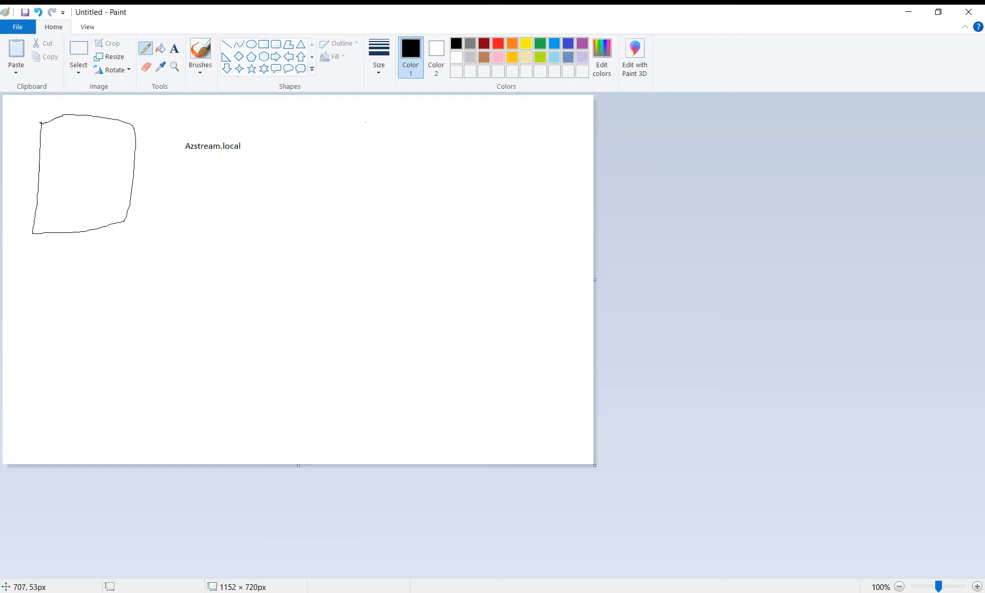
mouse_move(365, 122)
left_mouse_down()
mouse_move(364, 206)
mouse_move(451, 199)
mouse_move(452, 161)
mouse_move(418, 113)
mouse_move(366, 119)
left_mouse_up()
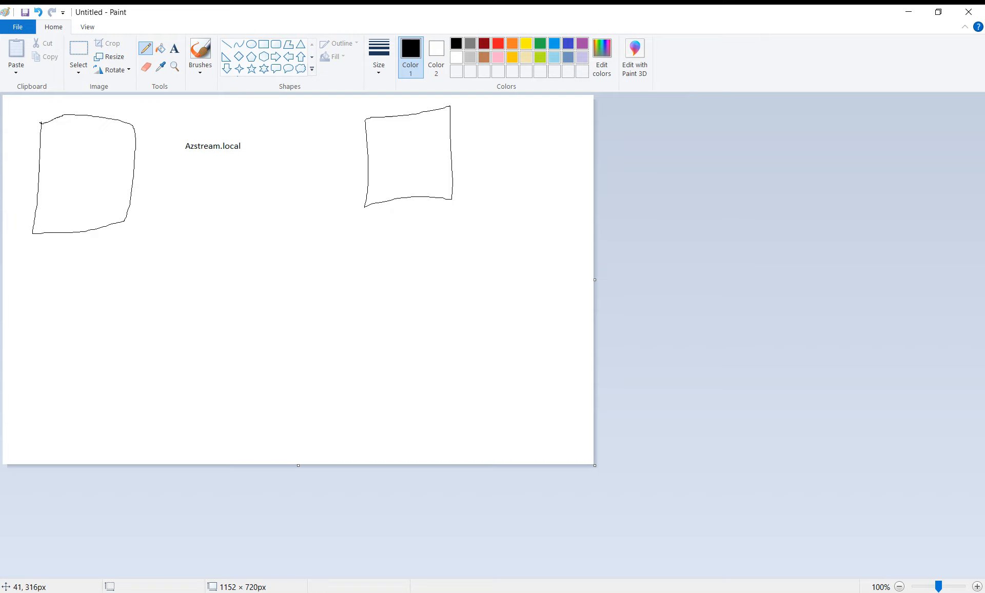
Add a 'Forest' label below the left box.
left_click(174, 48)
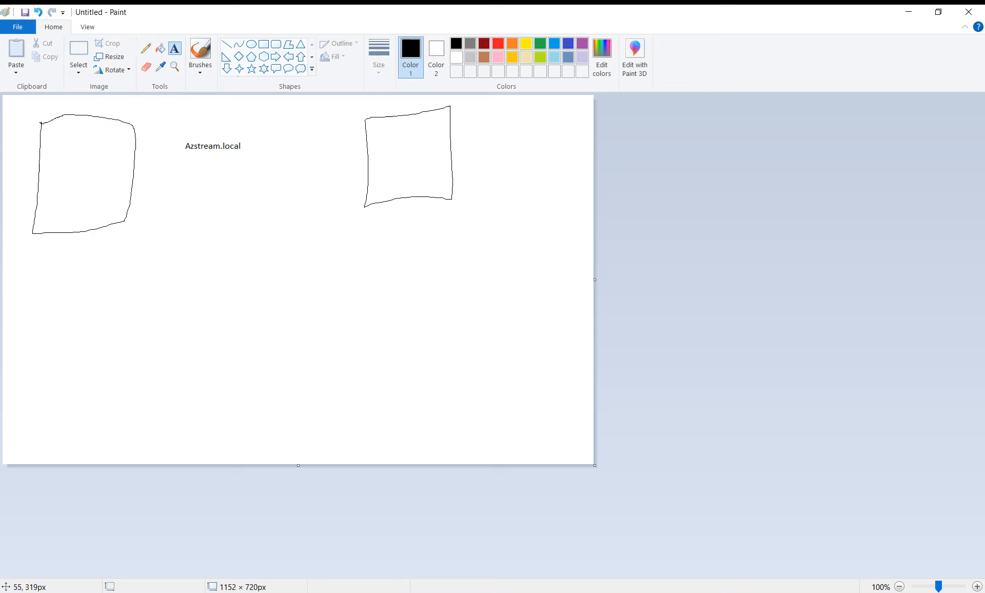
left_click(30, 247)
type("Forest")
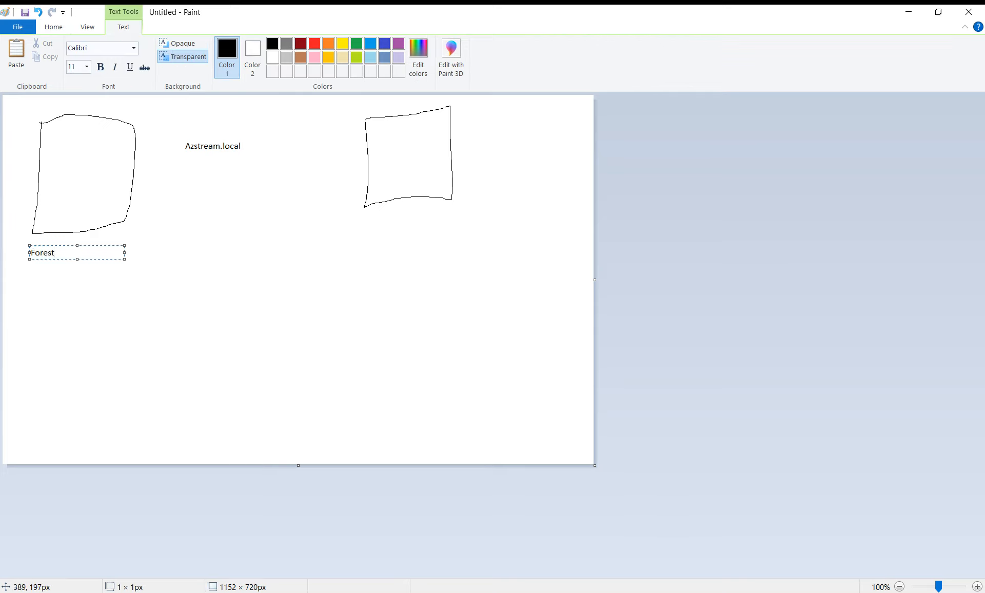
left_click(213, 210)
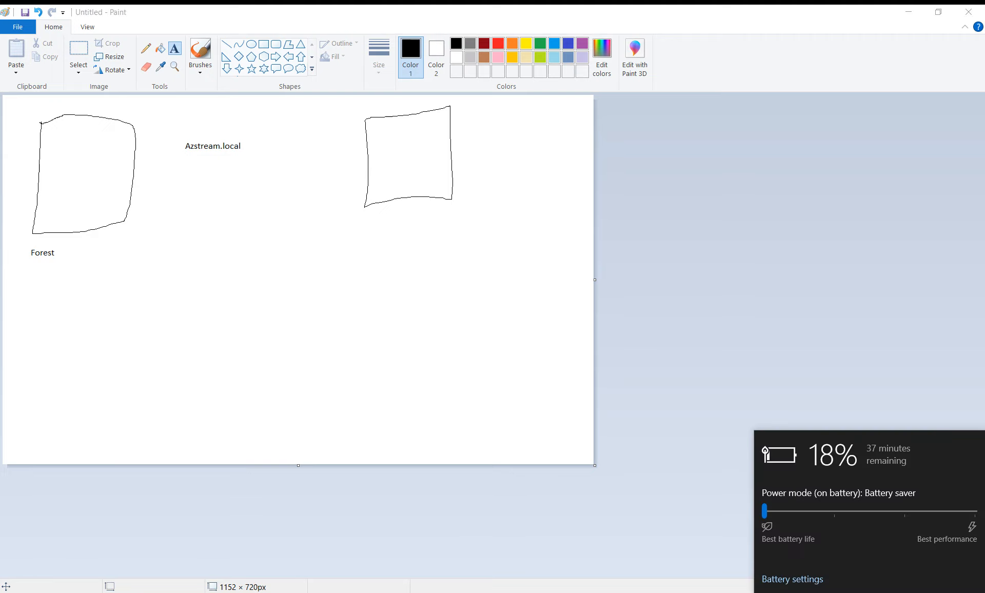
left_click(412, 173)
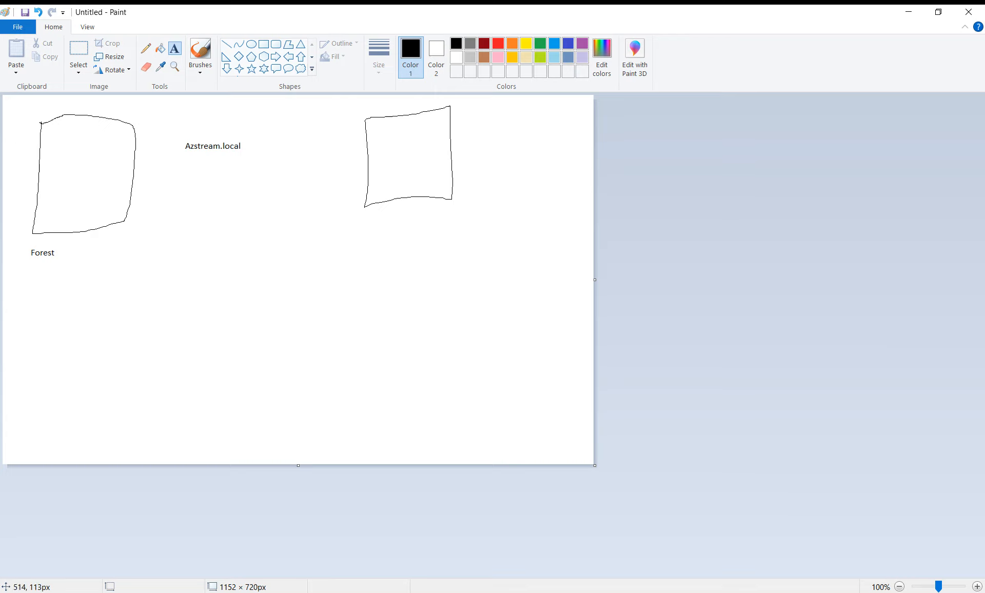
Label the upper-right box 'AzstreamQuba.Local'.
left_click(307, 169)
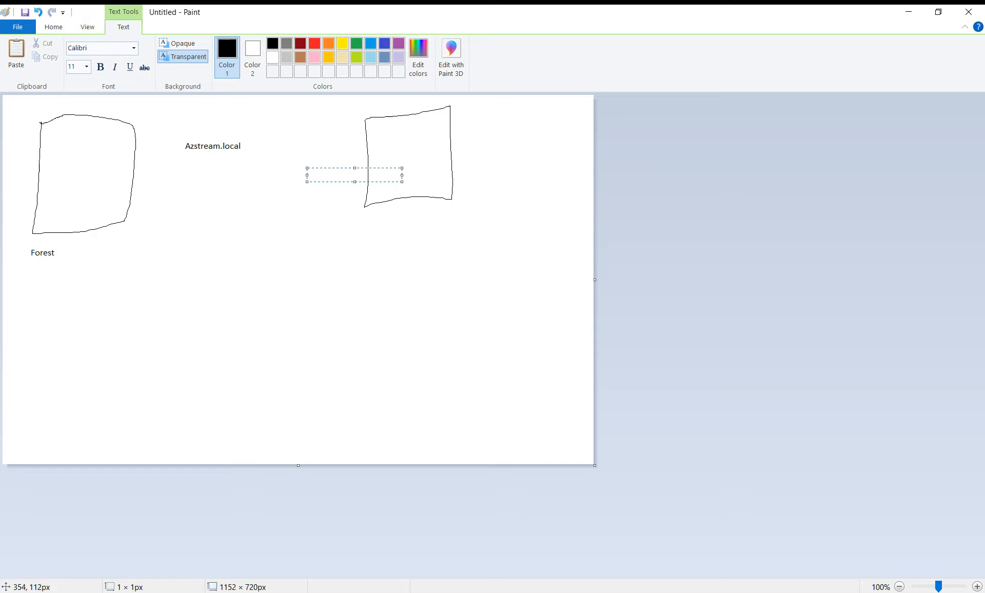
type("AzstreamQuba.Local")
left_click(54, 28)
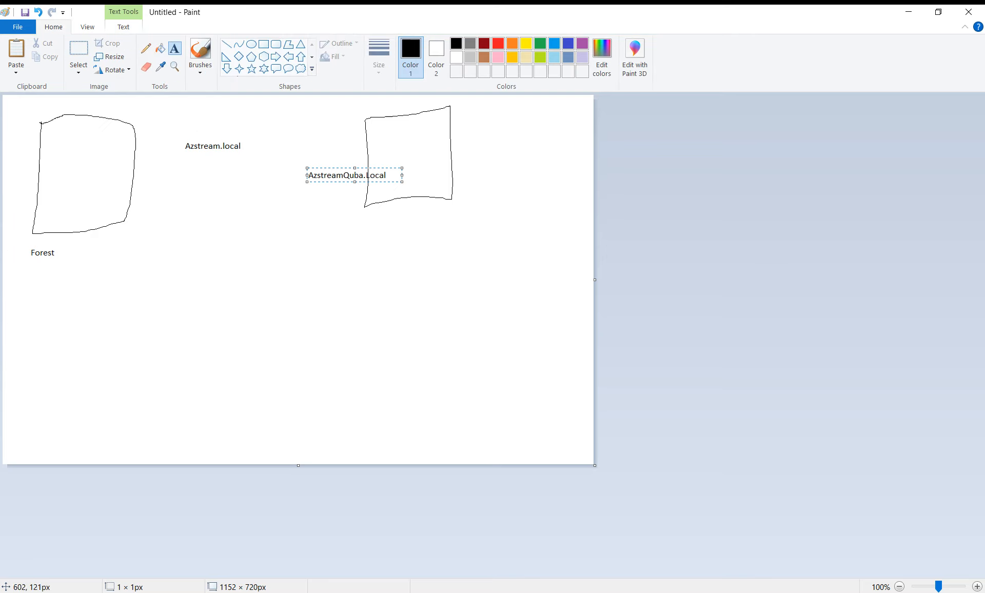
left_click(292, 223)
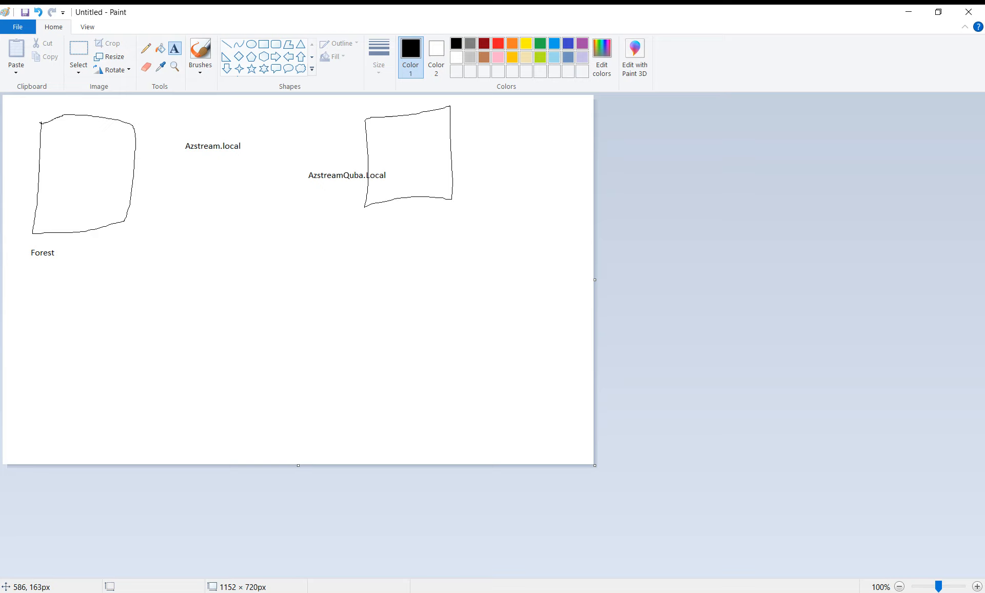
left_click(146, 48)
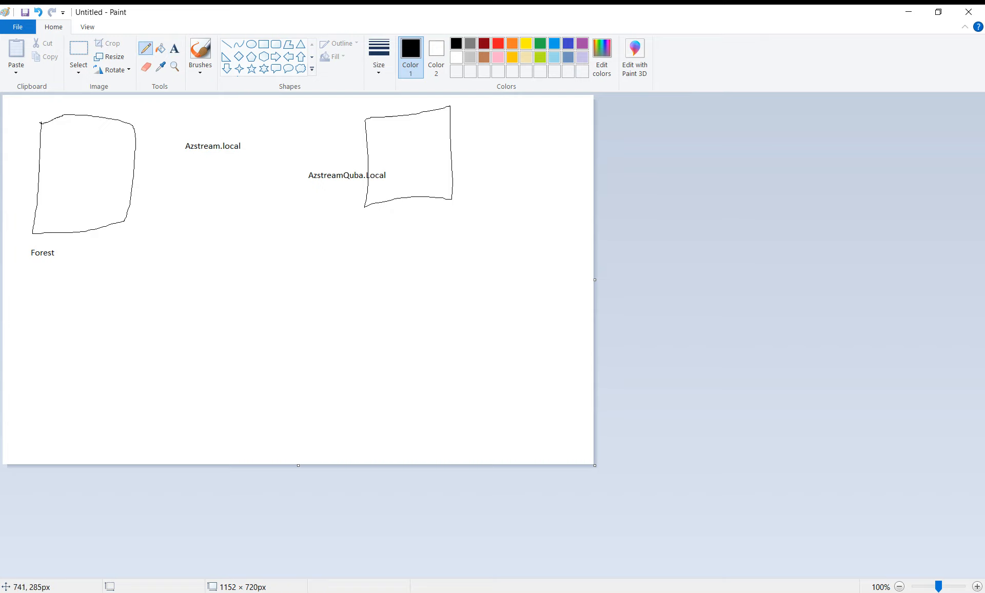
Sketch a third box below the upper-right one and label it 'Azstreammingecevir.local'.
mouse_move(368, 223)
left_mouse_down()
mouse_move(441, 318)
mouse_move(395, 228)
mouse_move(368, 224)
left_mouse_up()
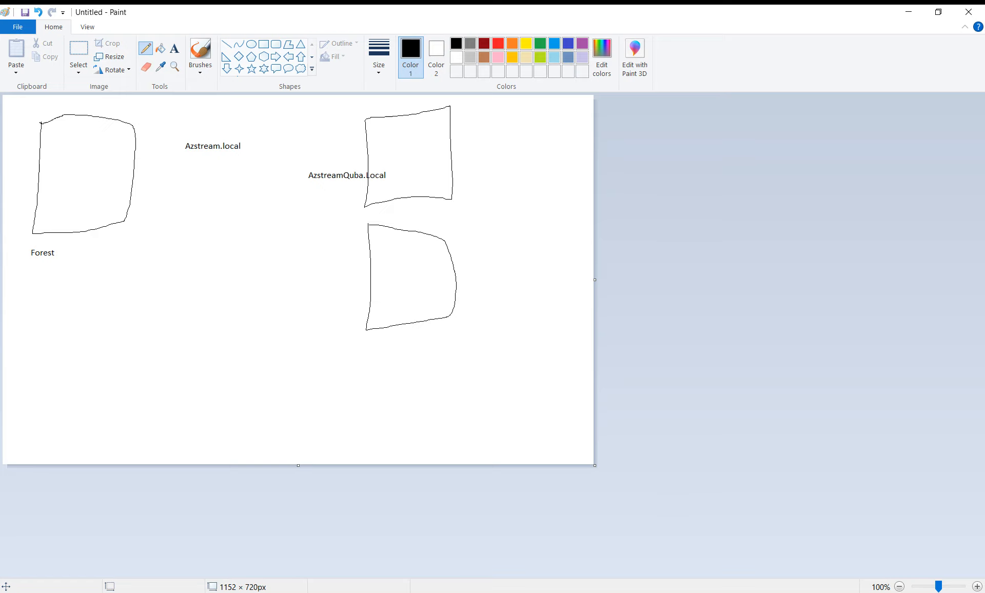
left_click(174, 49)
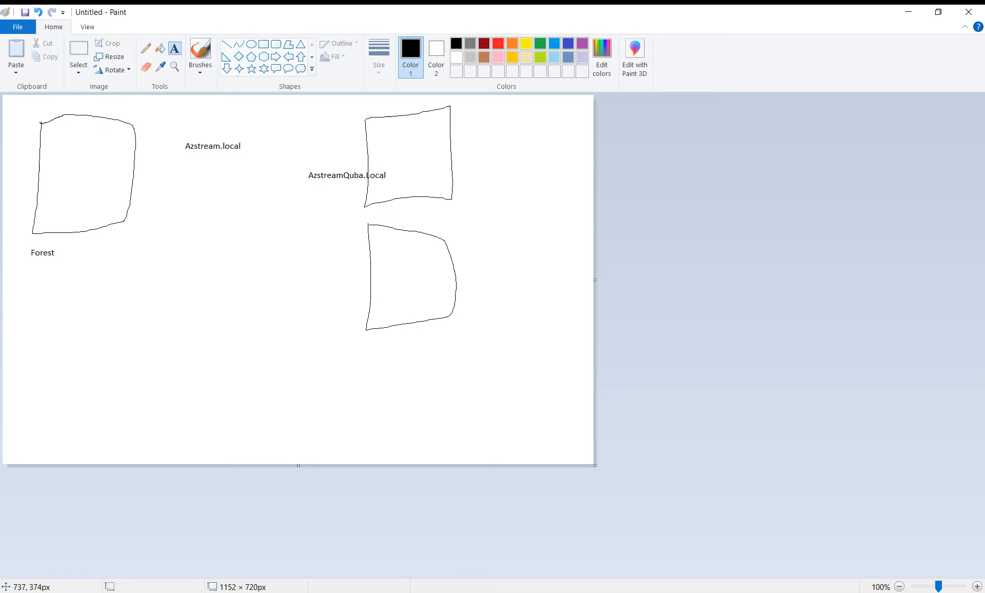
left_click(310, 298)
type("Azstr")
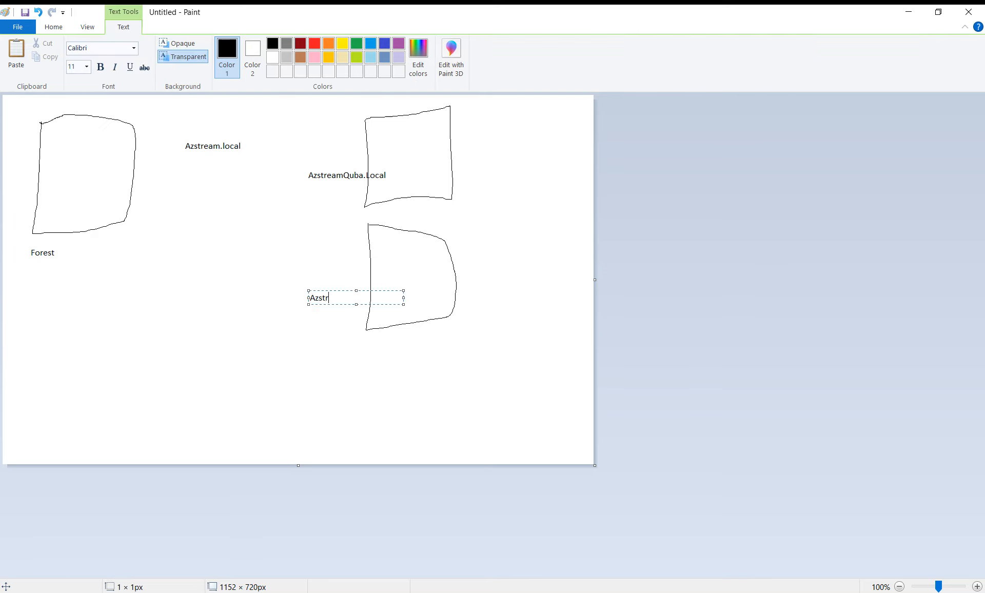
type("eammingecevir.loca")
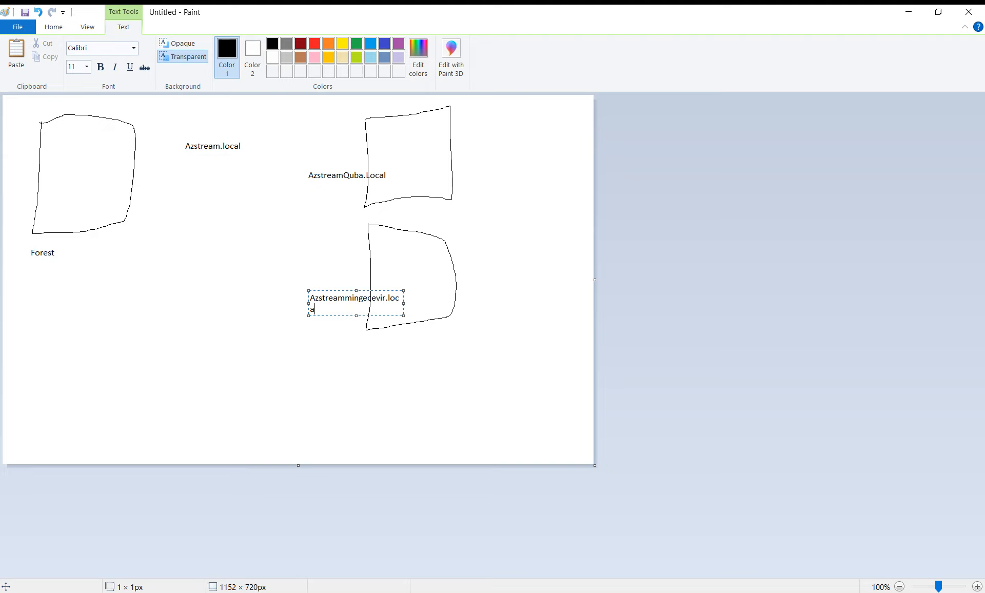
type("l")
left_click(54, 27)
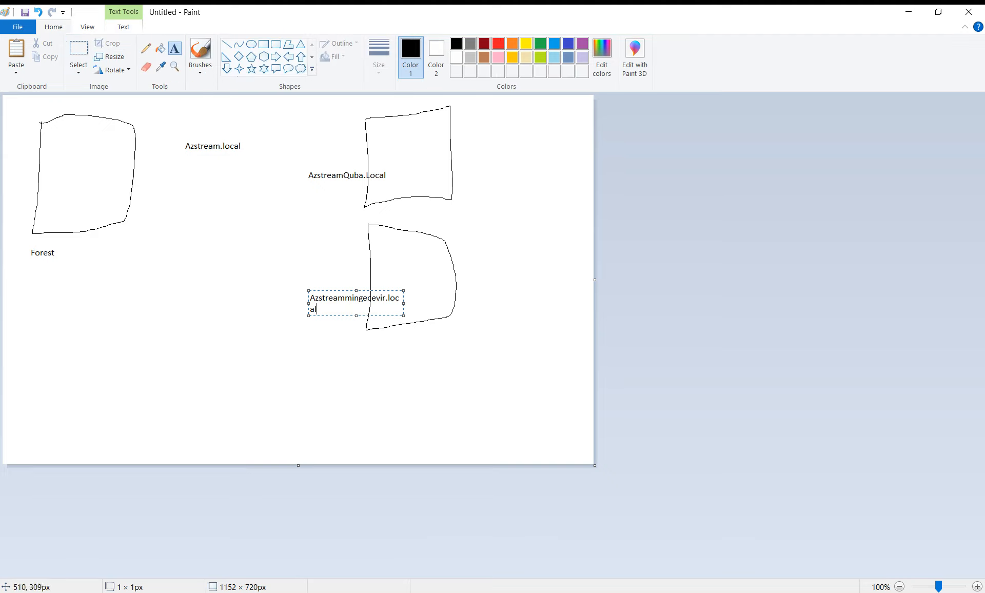
left_click(268, 254)
Mark the left box 'Root'.
left_click(332, 295)
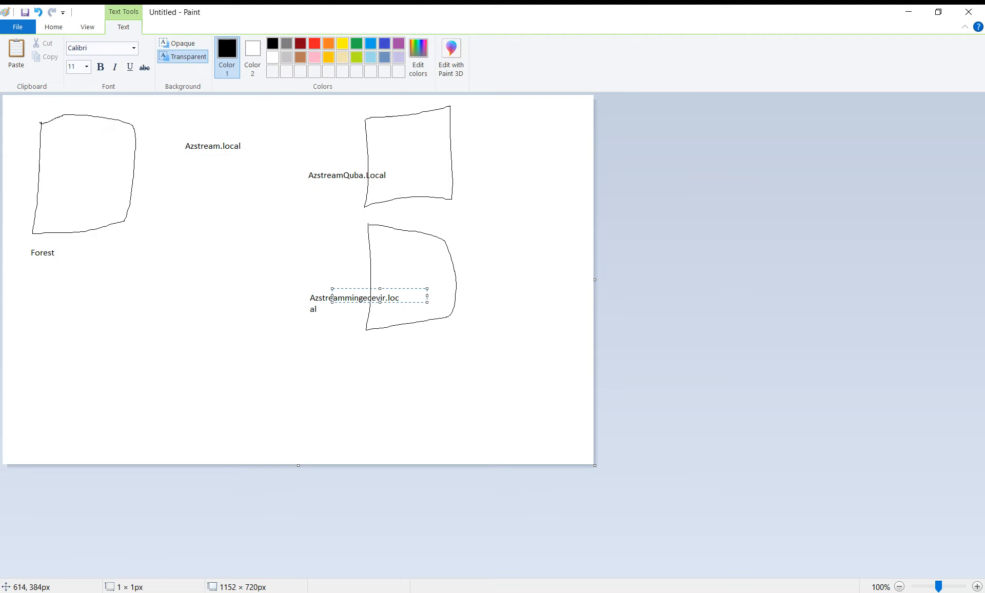
left_click(319, 292)
left_click(312, 298)
left_click(310, 304)
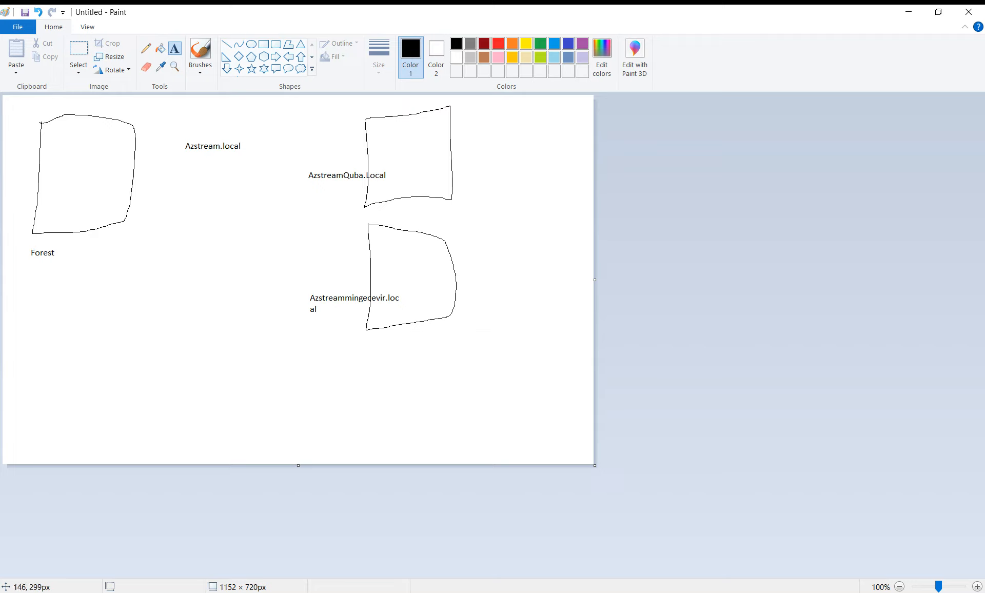
left_click(40, 260)
left_click(132, 184)
left_click(72, 175)
type("Root")
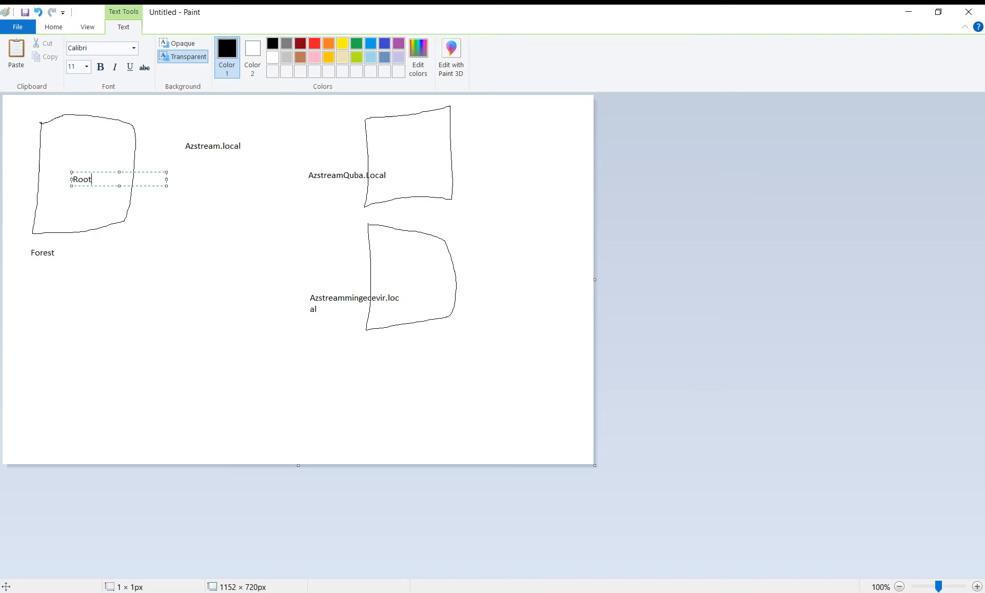
left_click(215, 216)
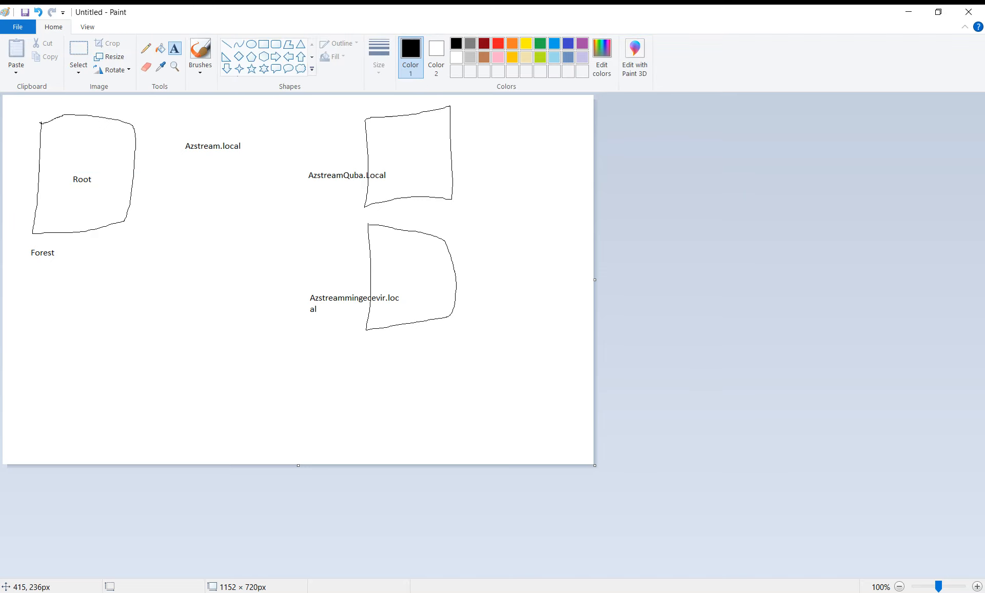
Label both right-hand boxes 'Tree' and return to the DC's VMware window.
left_click(392, 133)
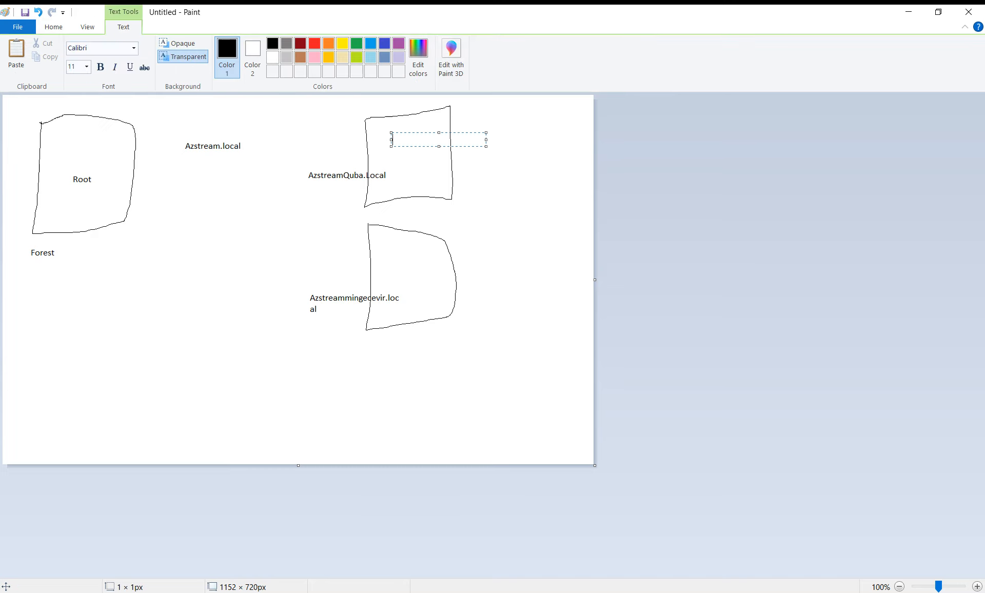
type("Tree")
left_click(412, 274)
left_click(411, 268)
type("Tree")
left_click(263, 256)
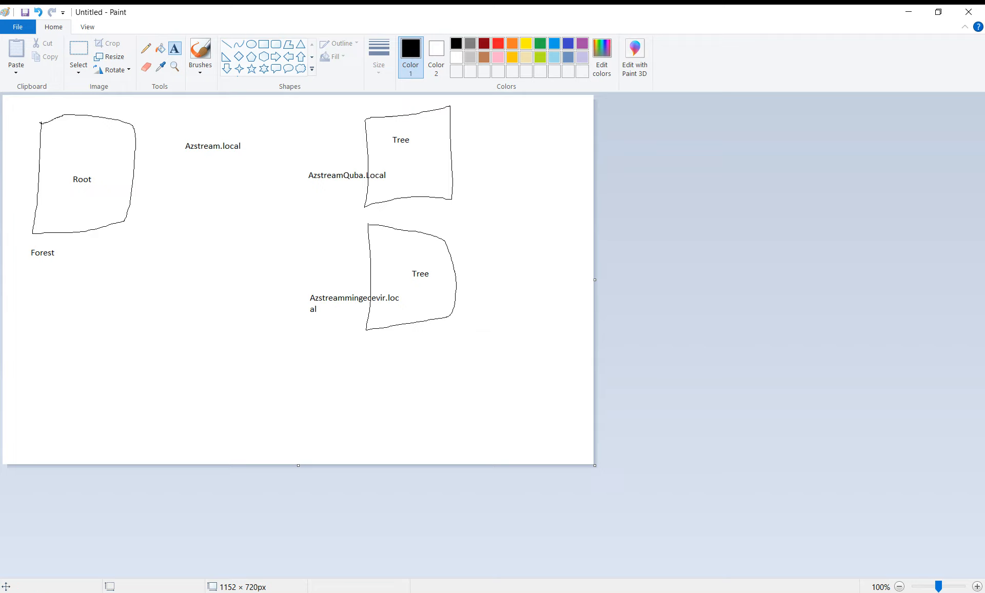
left_click(177, 592)
left_click(245, 528)
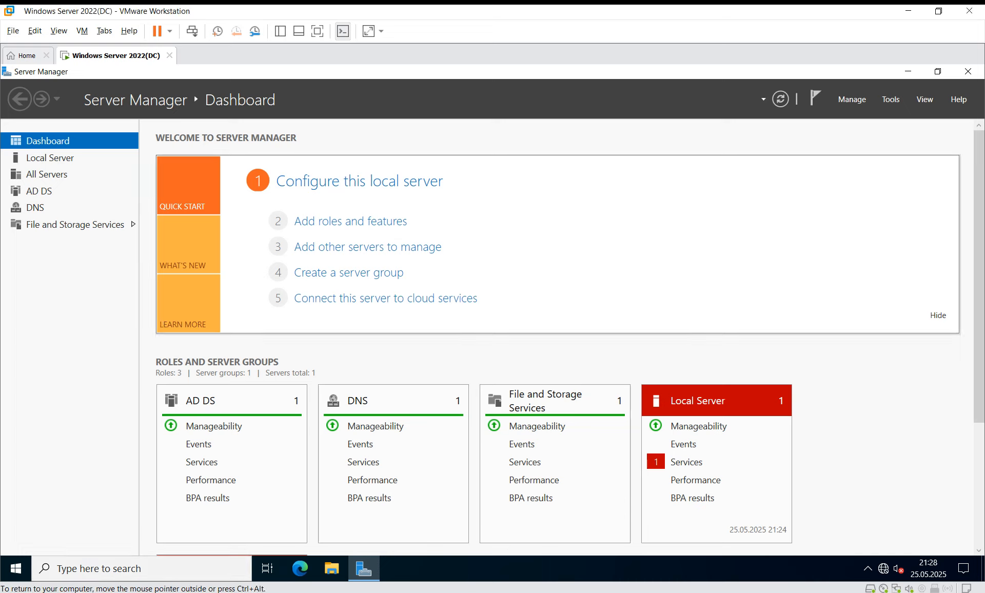
left_click(851, 99)
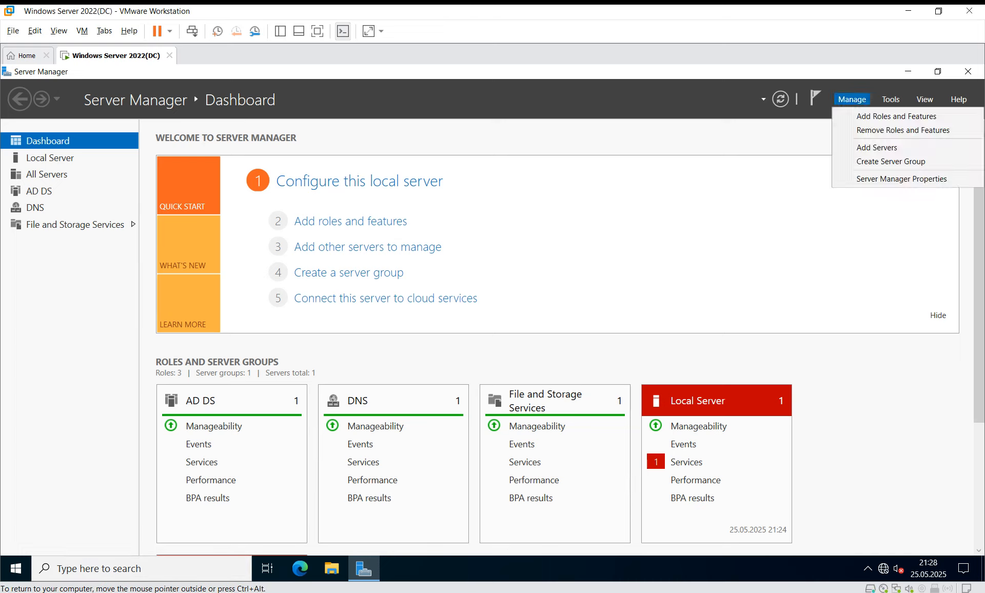
left_click(896, 117)
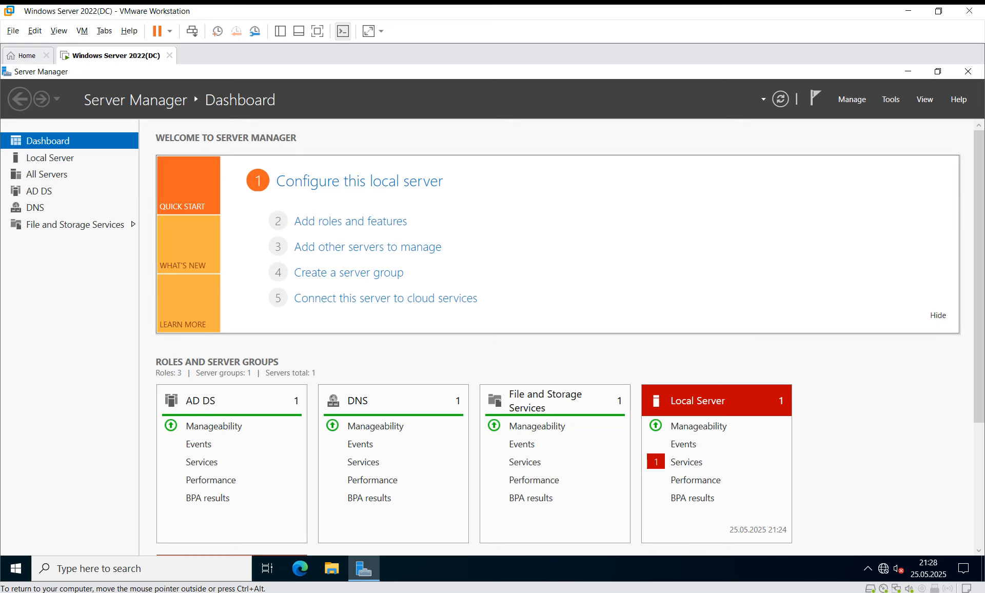
left_click(141, 568)
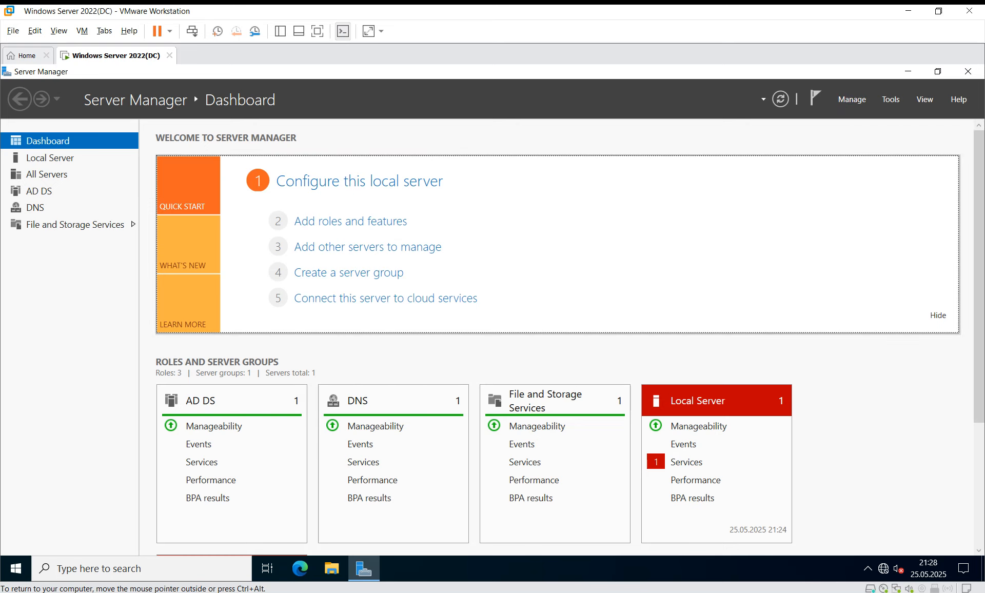
left_click(851, 99)
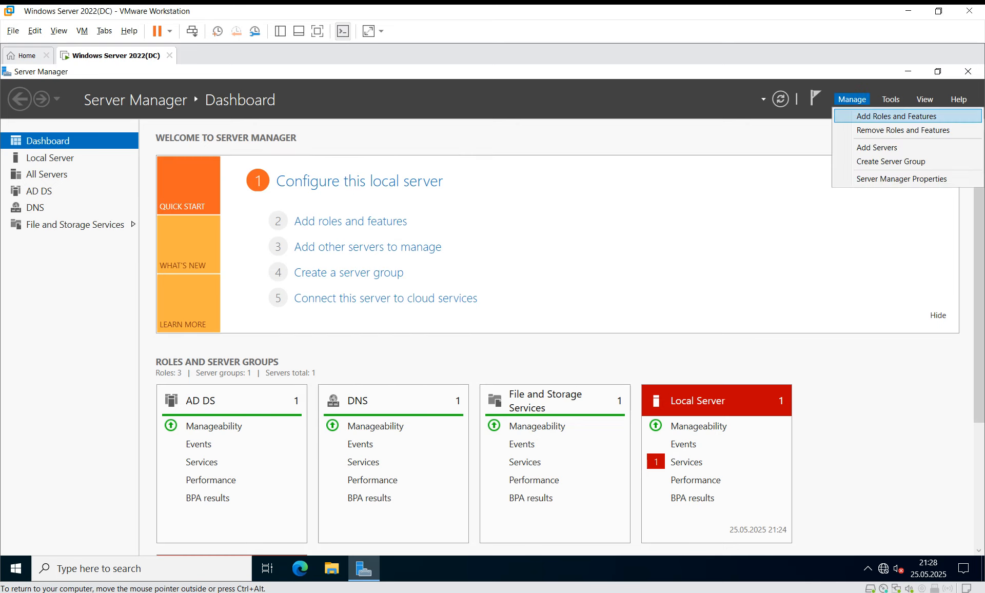
left_click(891, 99)
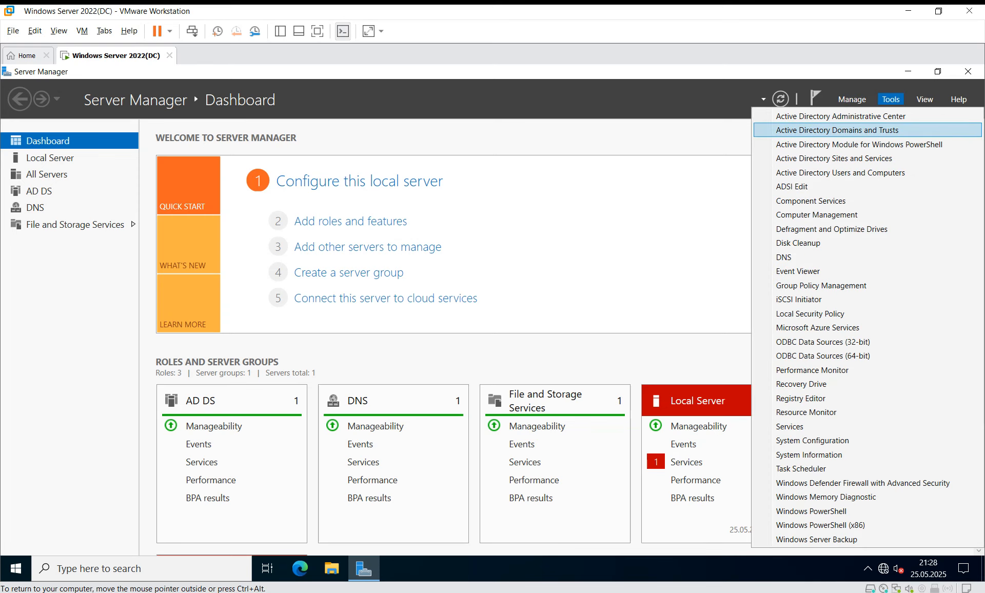
key("Escape")
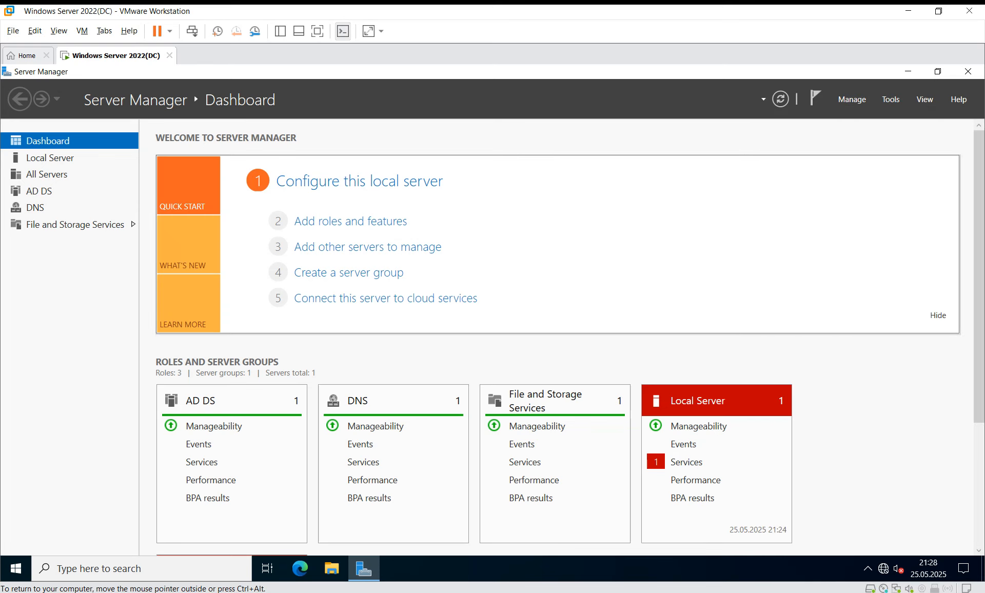
key("super+r")
type("dsa.msc")
key("Return")
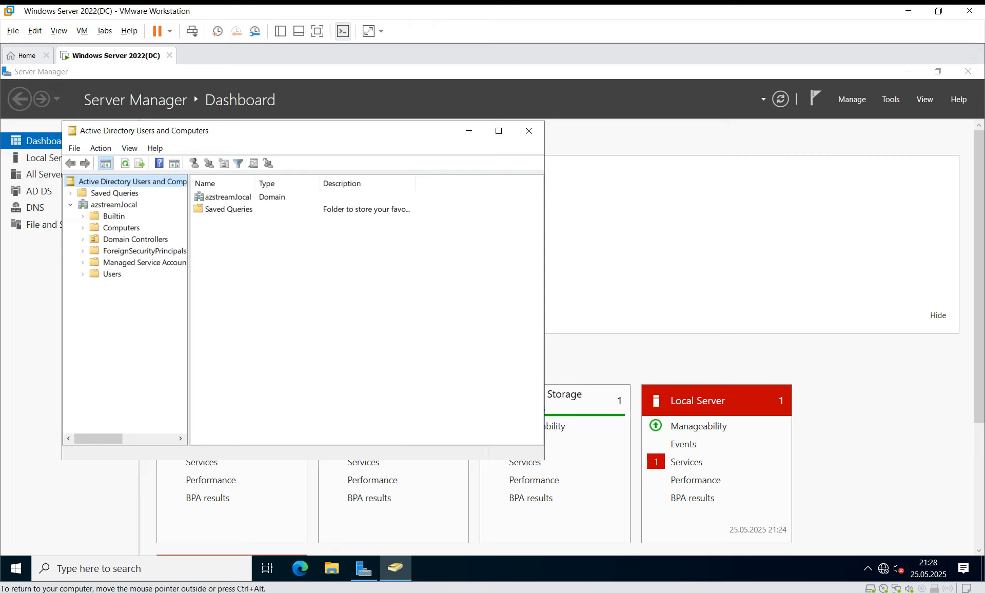
left_click(529, 130)
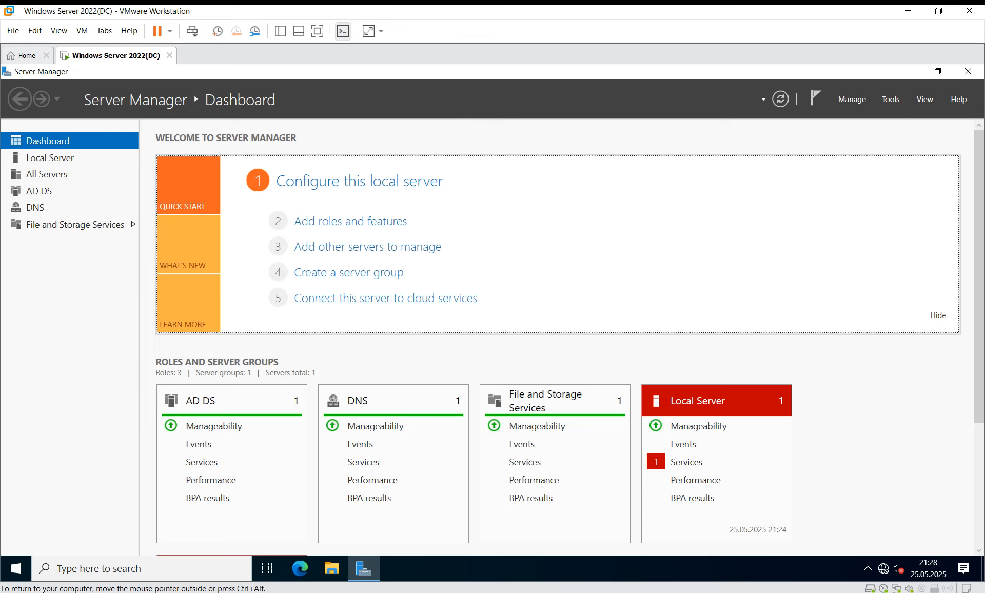
Open DNS Manager from Tools and expand the server to show Forward Lookup Zones.
left_click(891, 100)
left_click(784, 257)
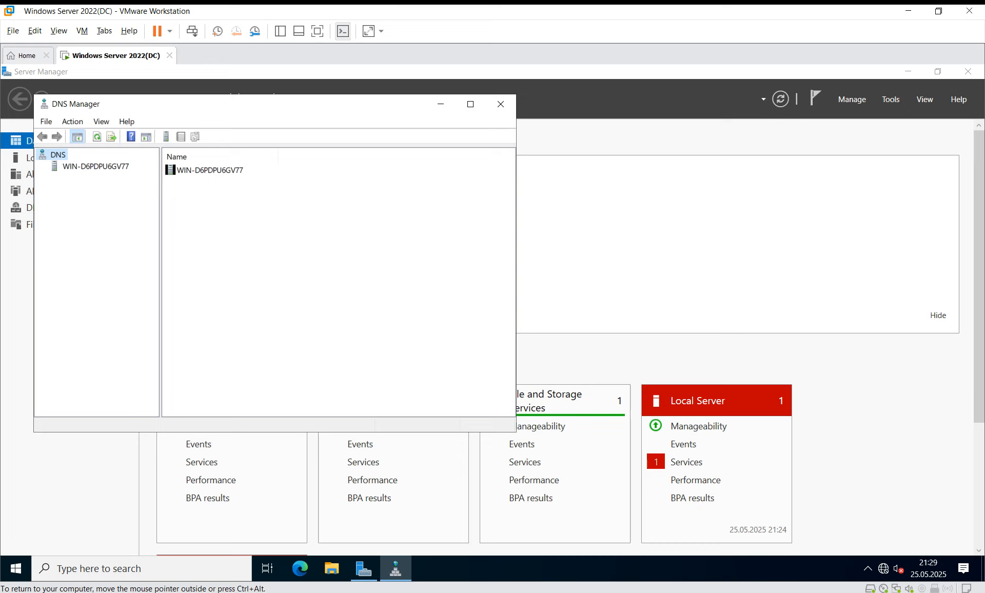
left_click_drag(320, 108, 561, 156)
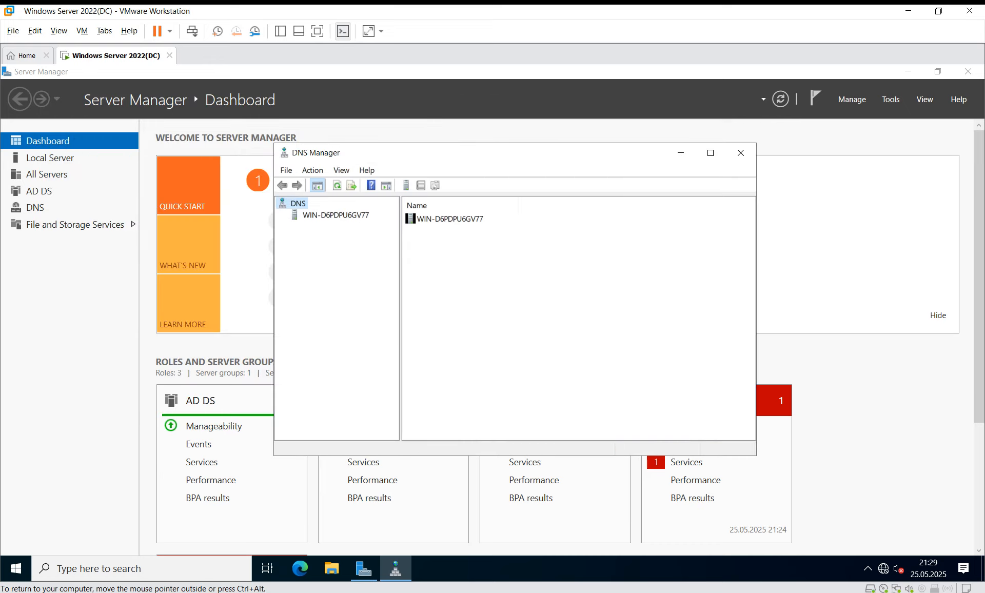
right_click(293, 215)
key("Escape")
right_click(299, 205)
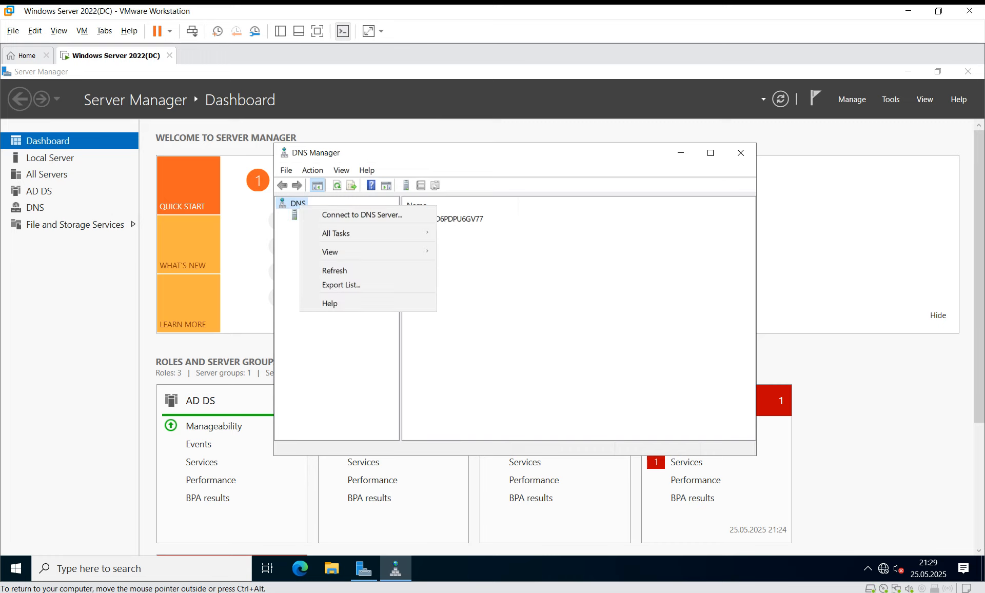
key("Escape")
double_click(336, 215)
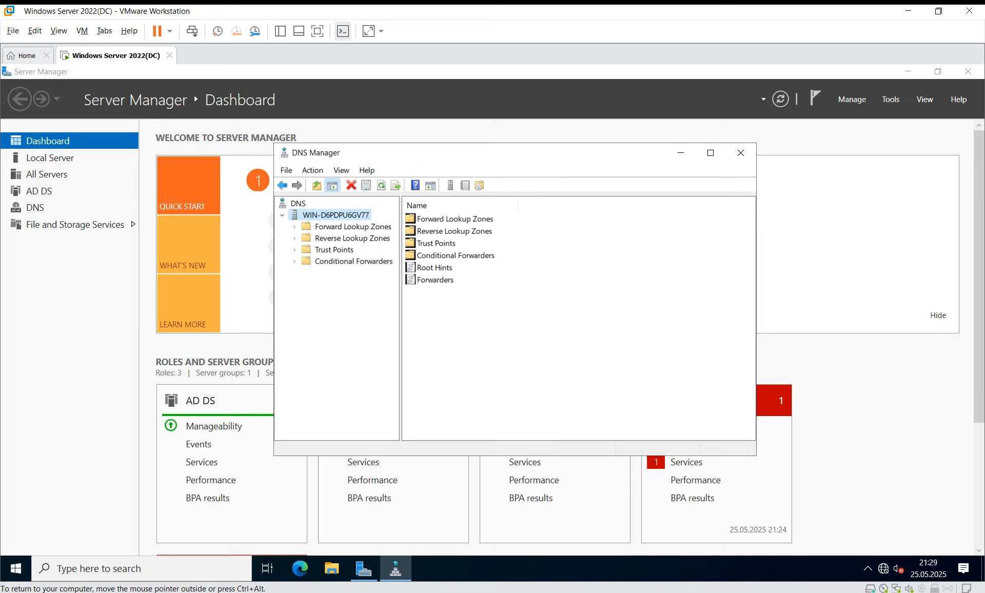
left_click(352, 227)
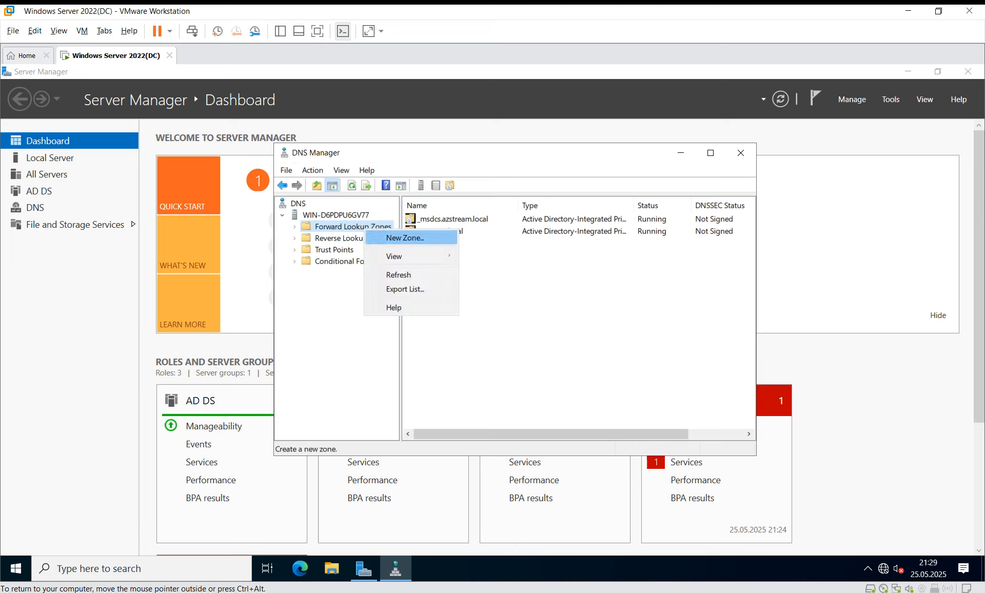
Create the AD-integrated primary forward zone Azstream with domain-wide replication and secure-only updates.
left_click(405, 238)
key("Return")
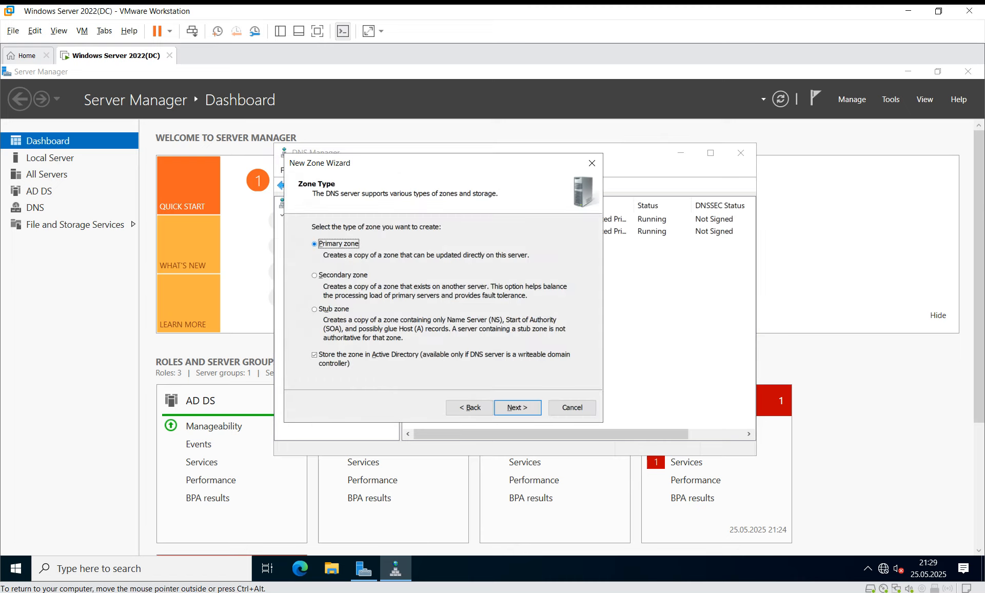
key("Return")
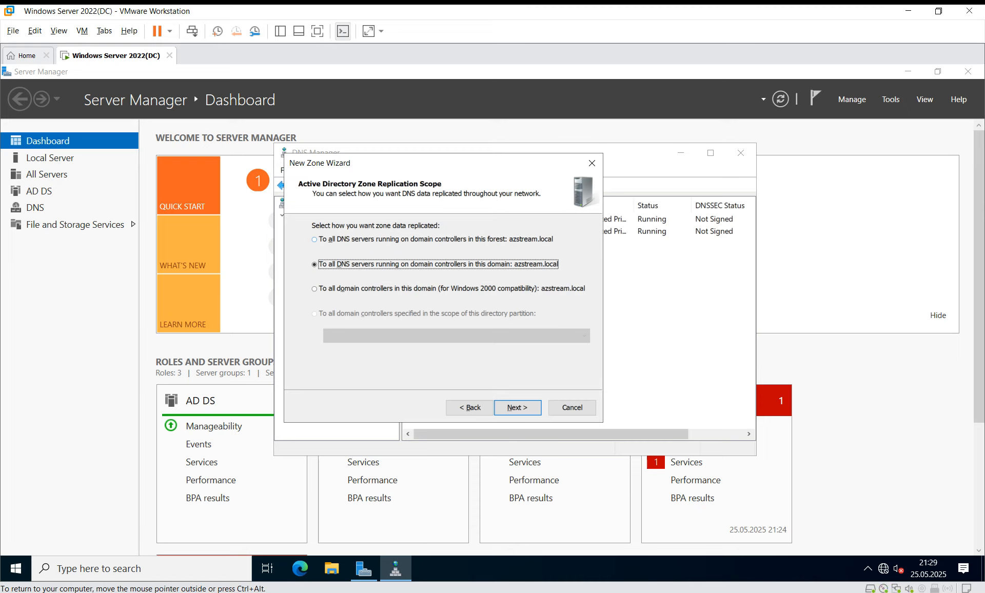
key("Return")
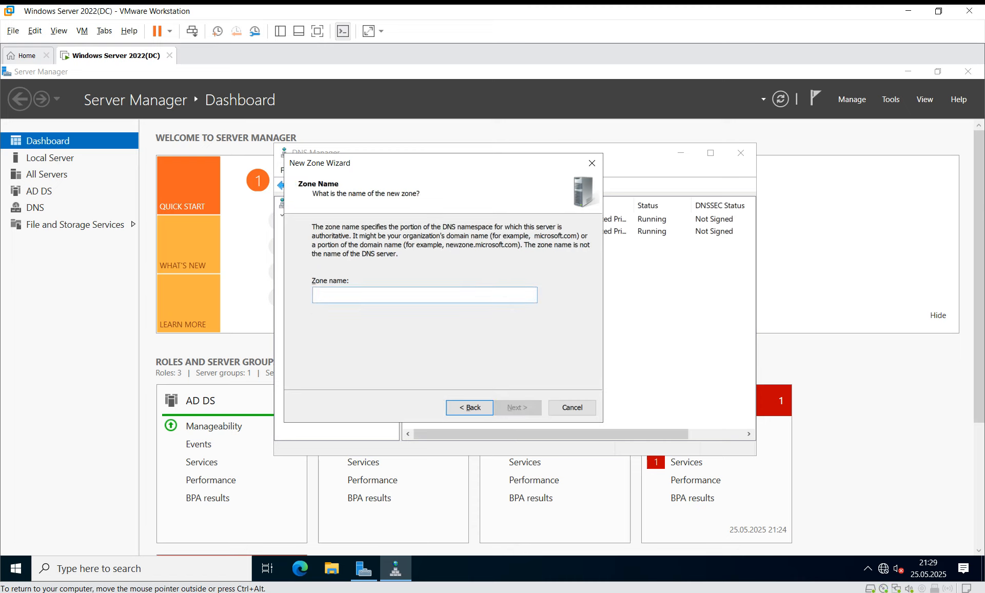
type("test.com")
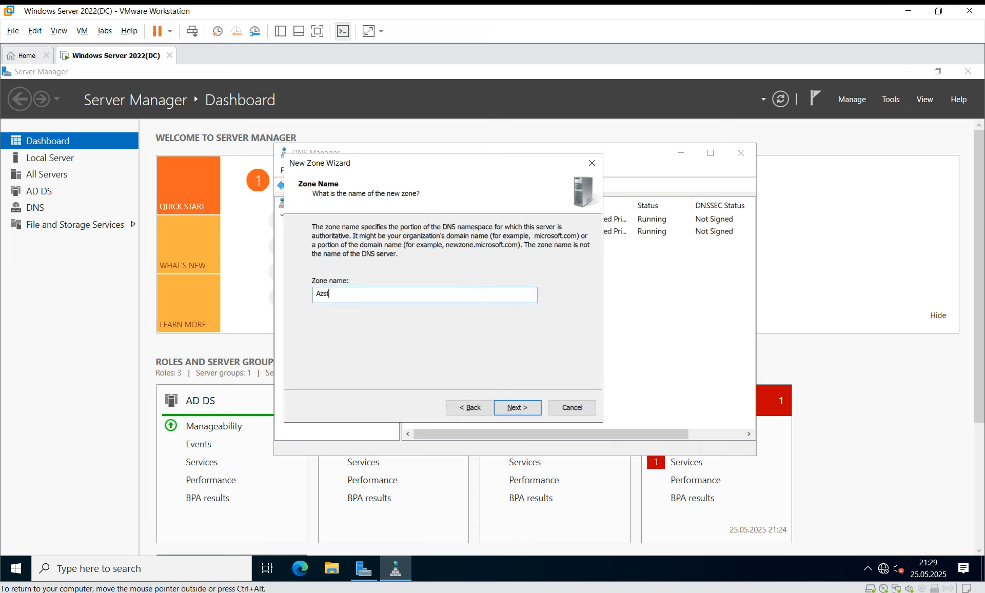
key("Return")
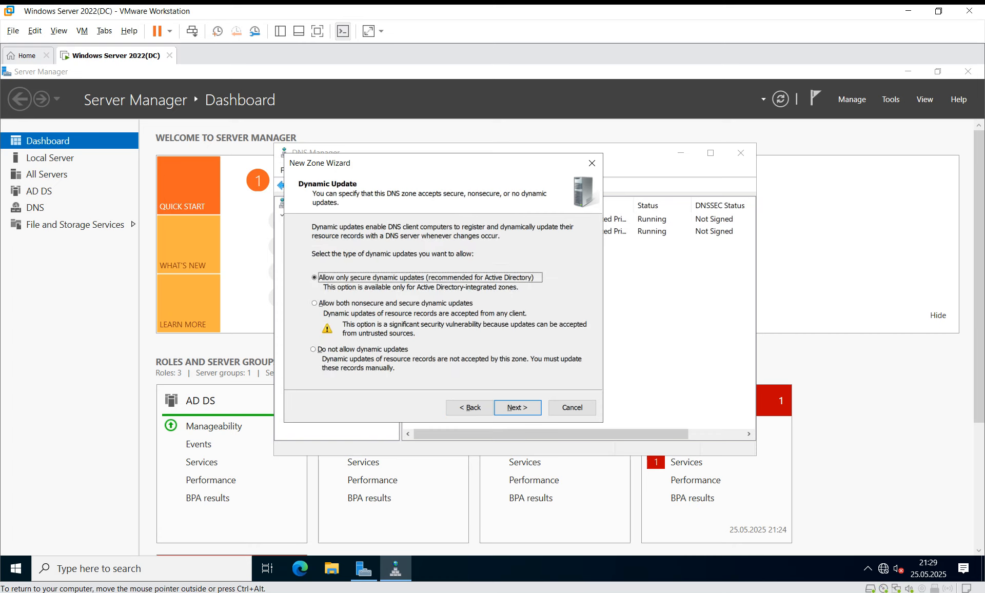
key("Return")
key("Return")
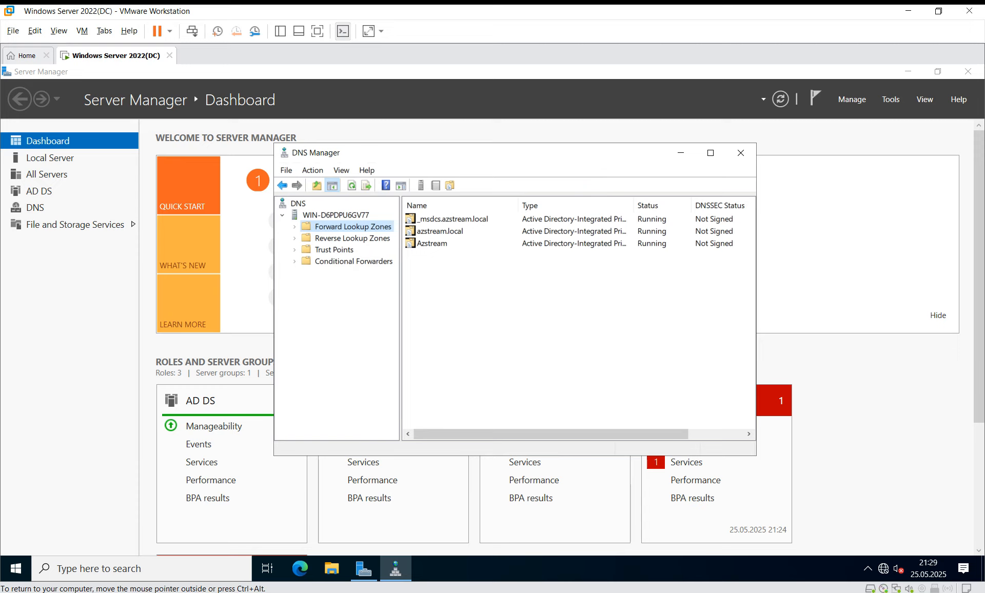
right_click(347, 238)
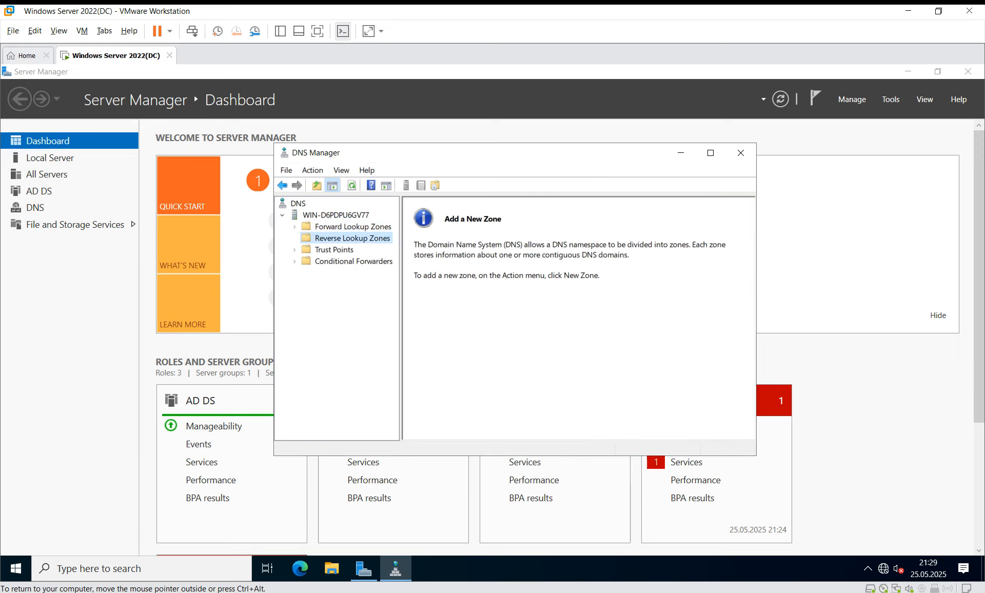
Begin a new AD-integrated primary reverse lookup zone with domain-wide replication.
right_click(344, 238)
left_click(359, 246)
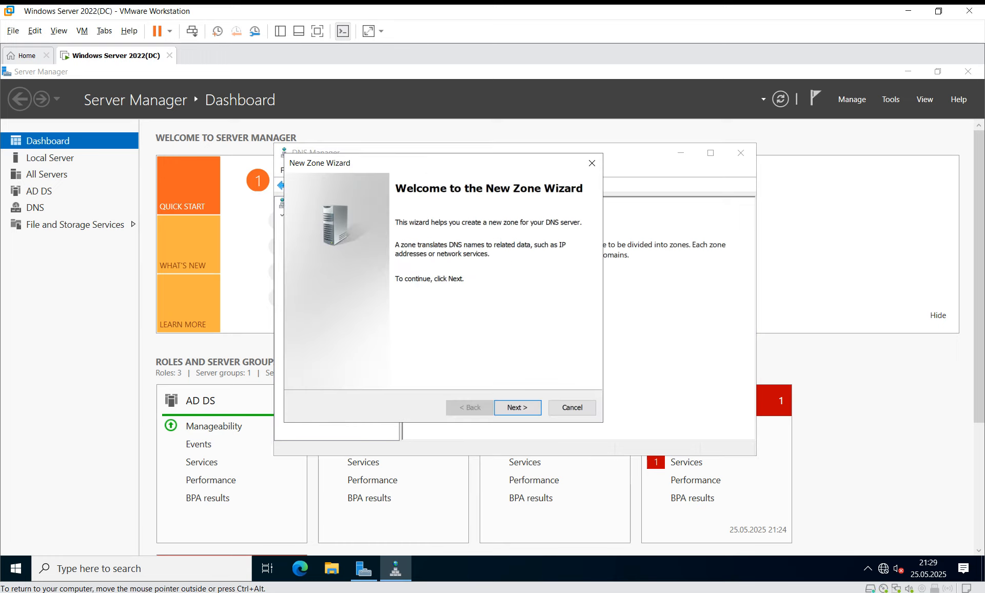
left_click(517, 407)
key("Return")
key("Return")
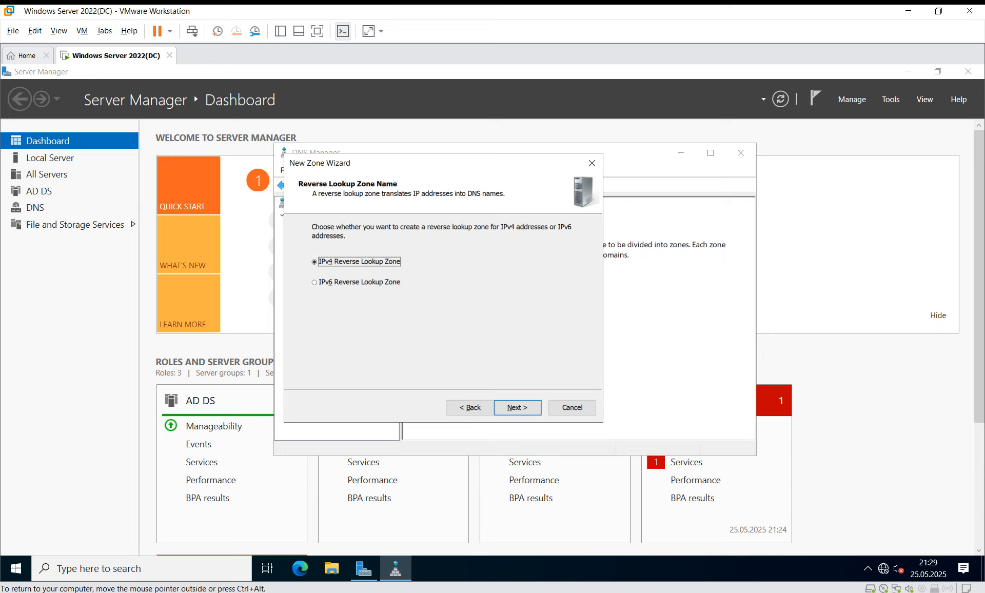
key("Return")
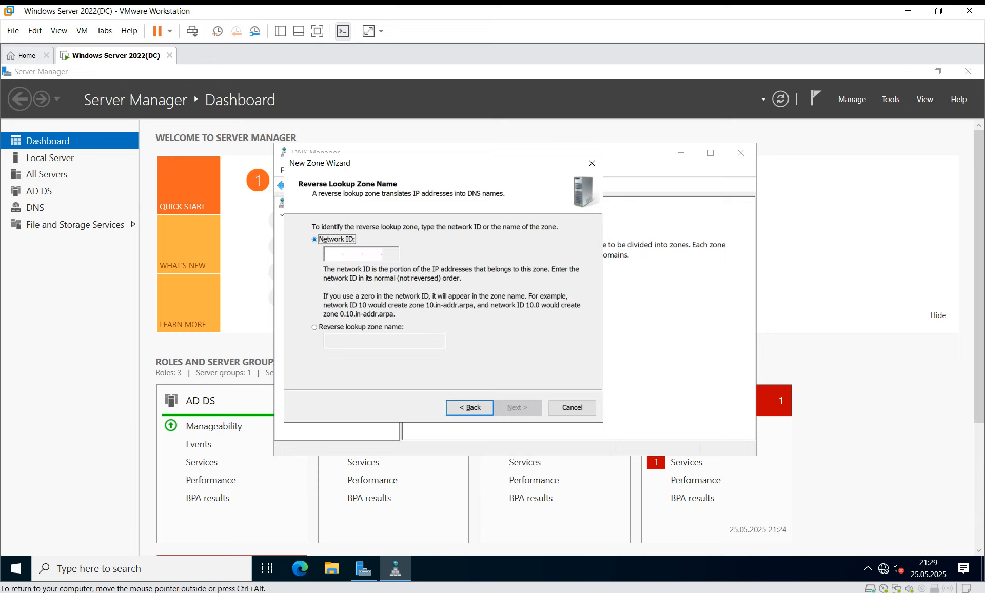
Check the server's IP address by running ipconfig in a command prompt.
key("super+r")
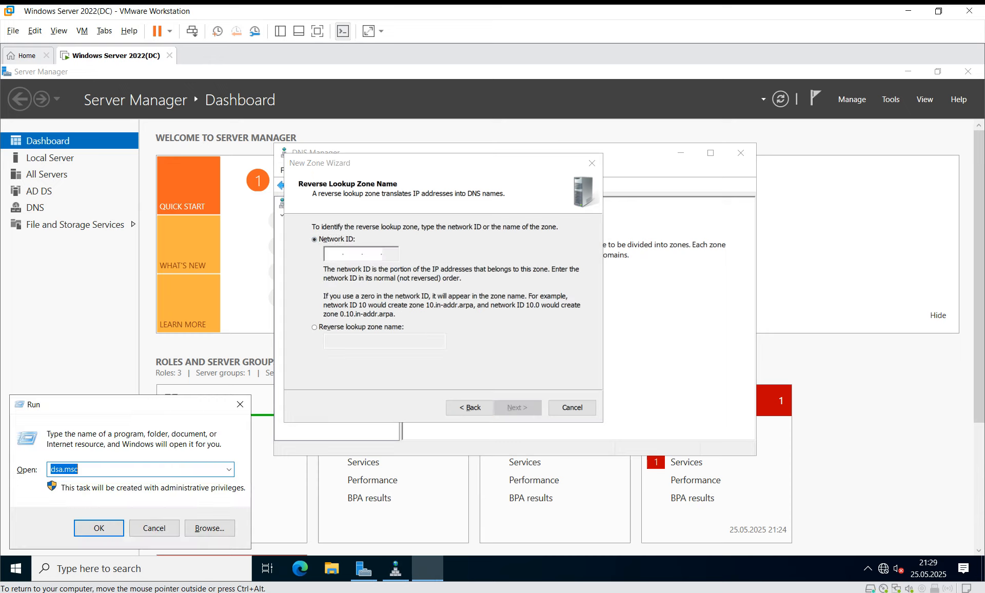
type("cmd")
key("Return")
type("ipconfig")
key("Return")
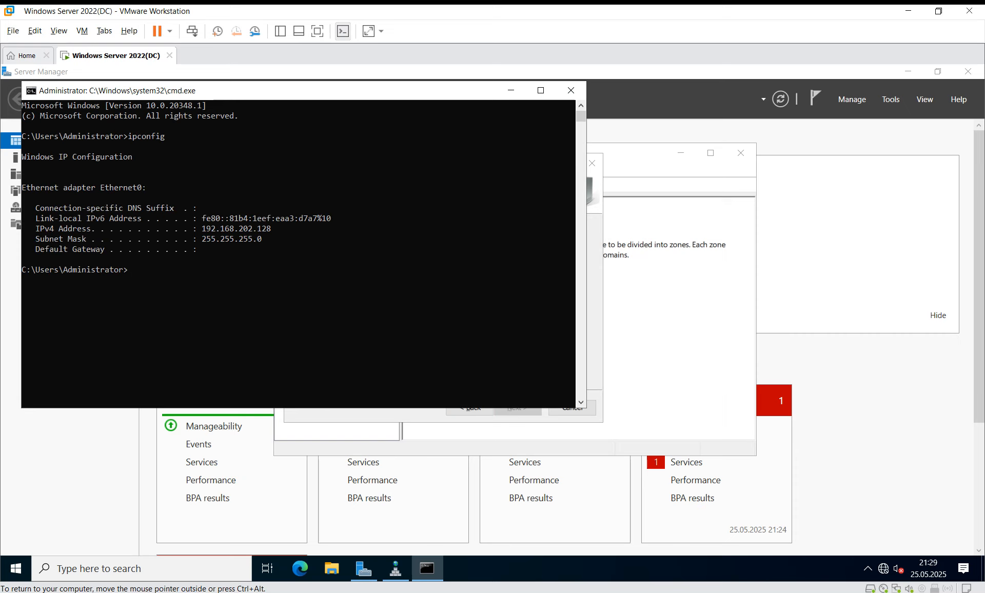
left_click(570, 90)
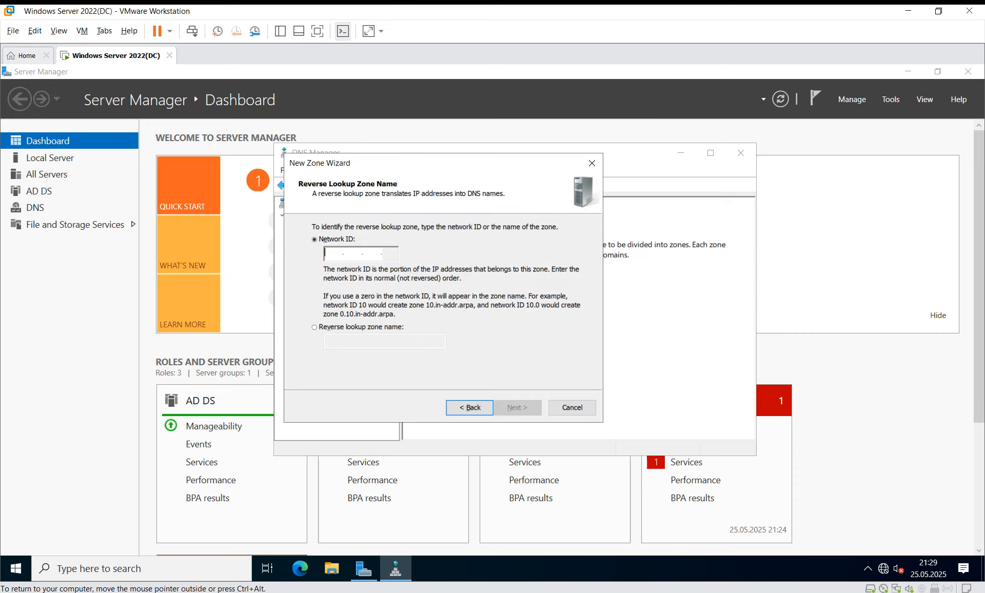
Finish the reverse zone with network ID 192.168.202 and secure-only updates, then close DNS Manager.
type("192 .168 .2")
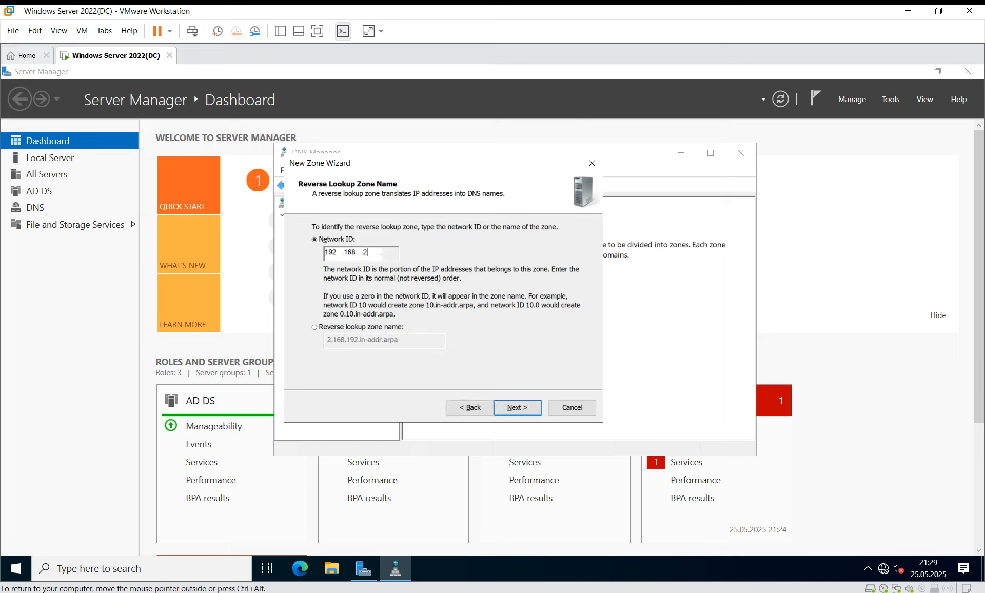
type("02")
key("Return")
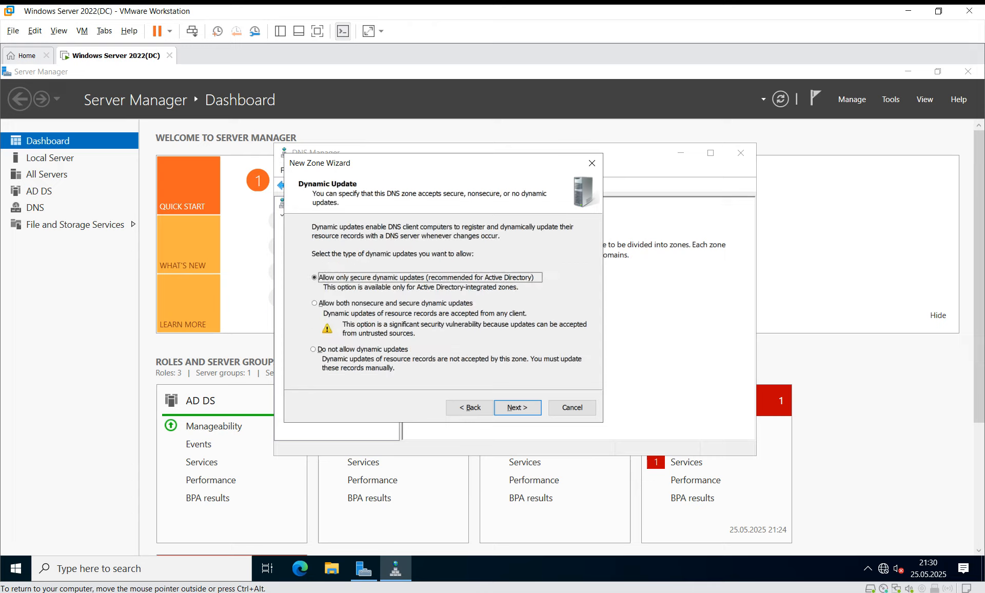
key("Return")
key("Return")
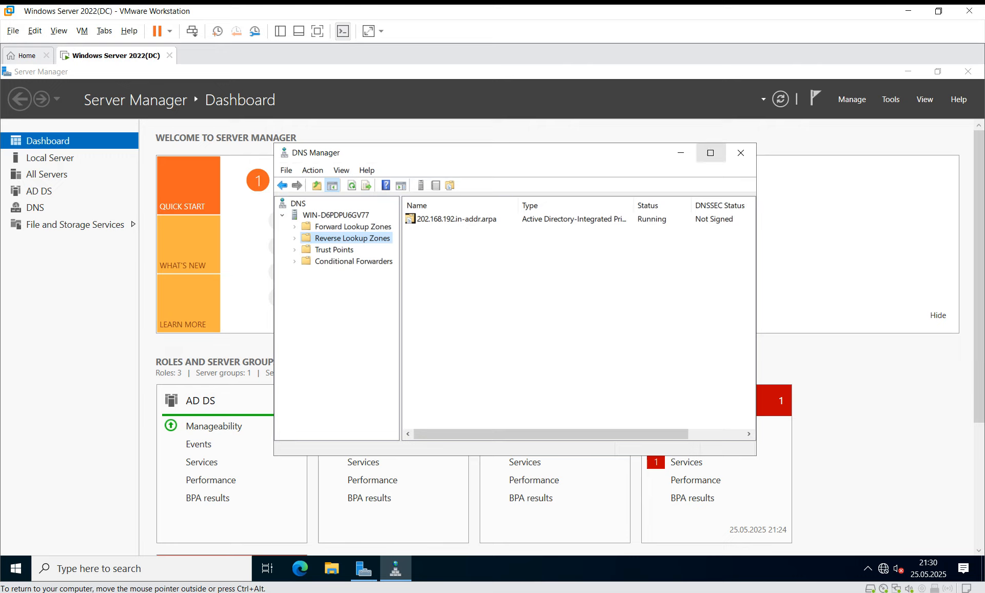
left_click(740, 153)
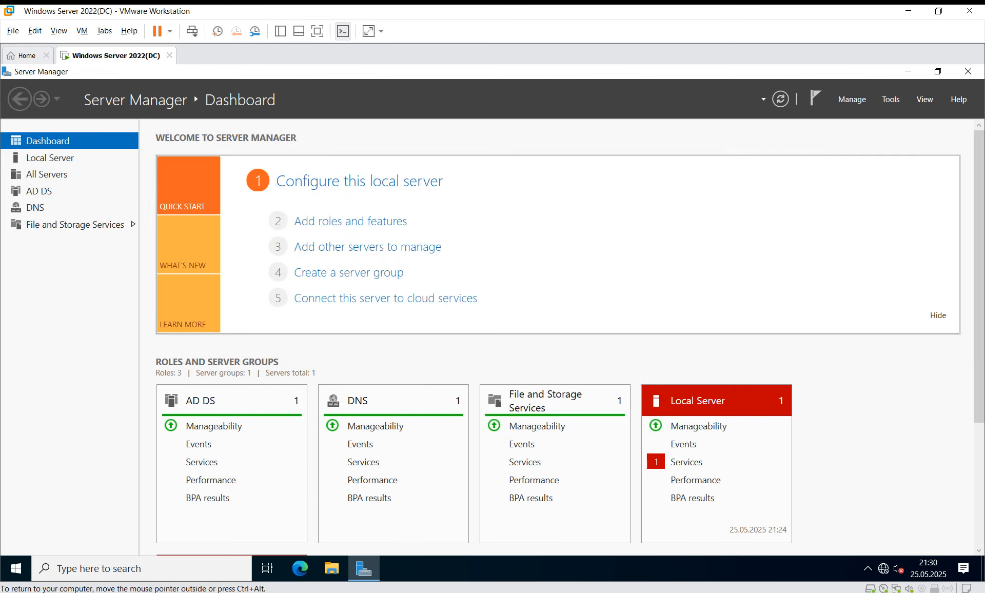
Launch dsa.msc from the Run box to open Active Directory Users and Computers.
key("super+r")
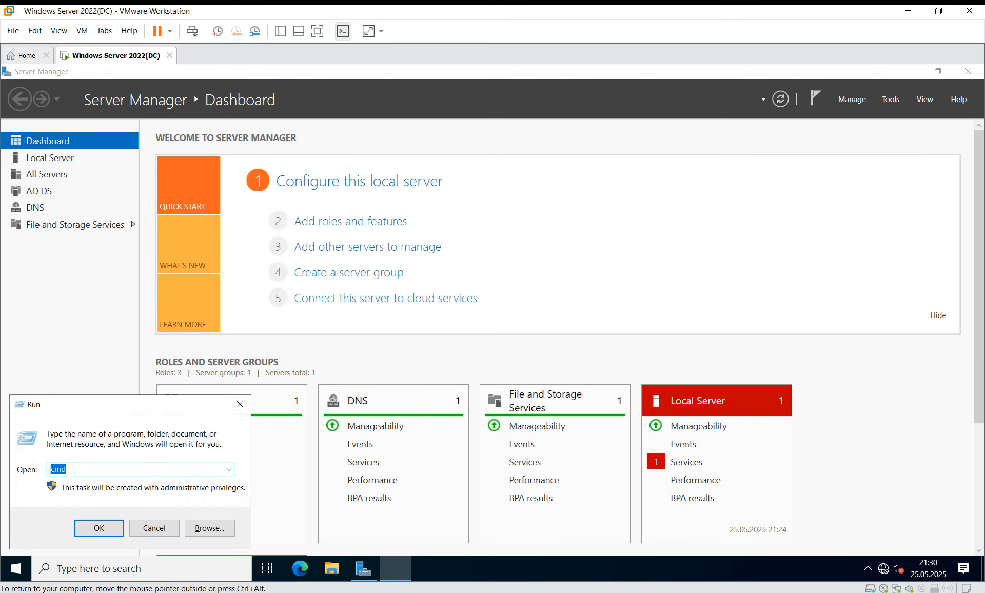
type("dsa")
key("Down")
key("Return")
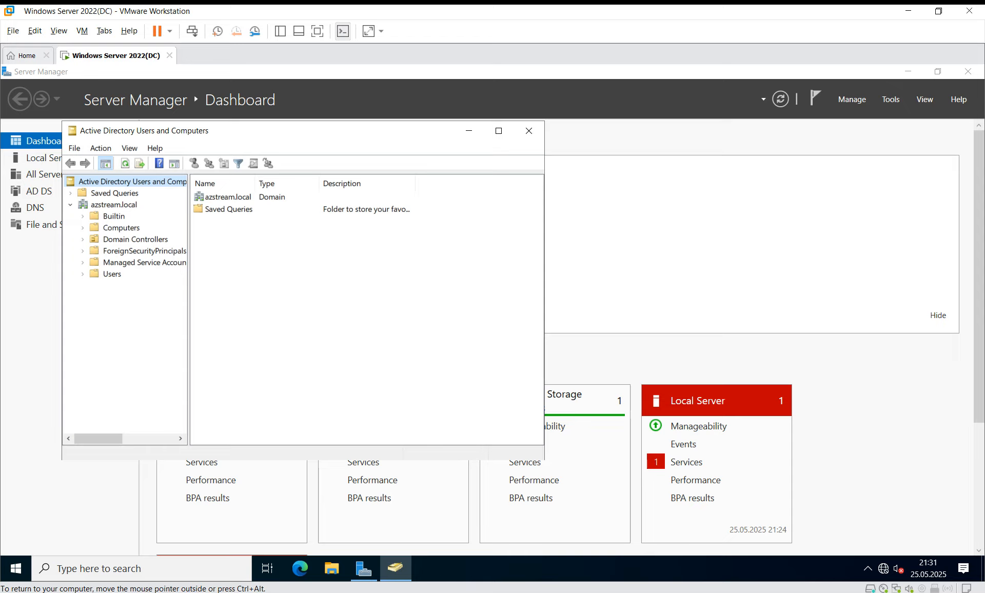
key("alt+Tab")
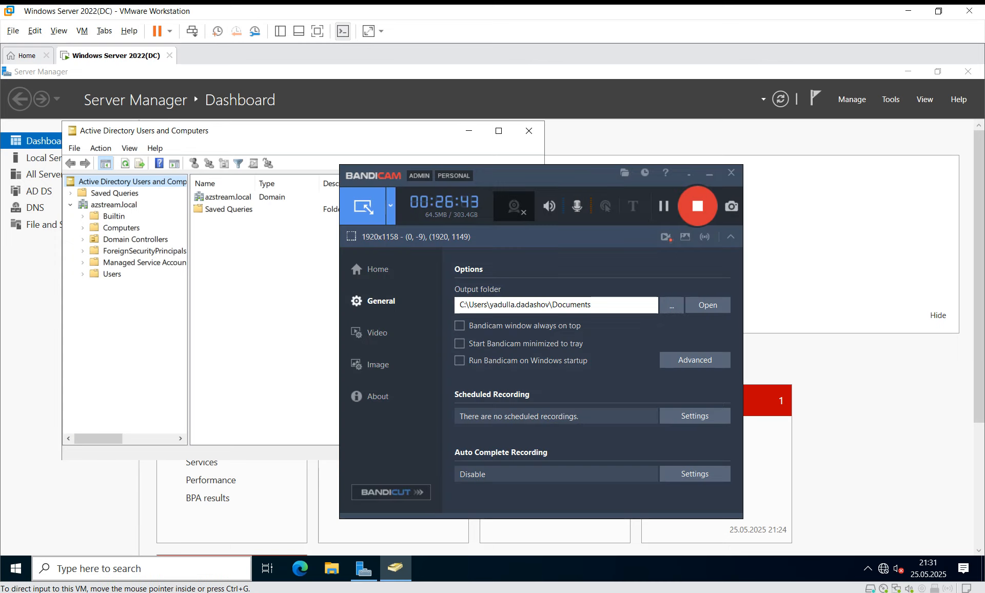